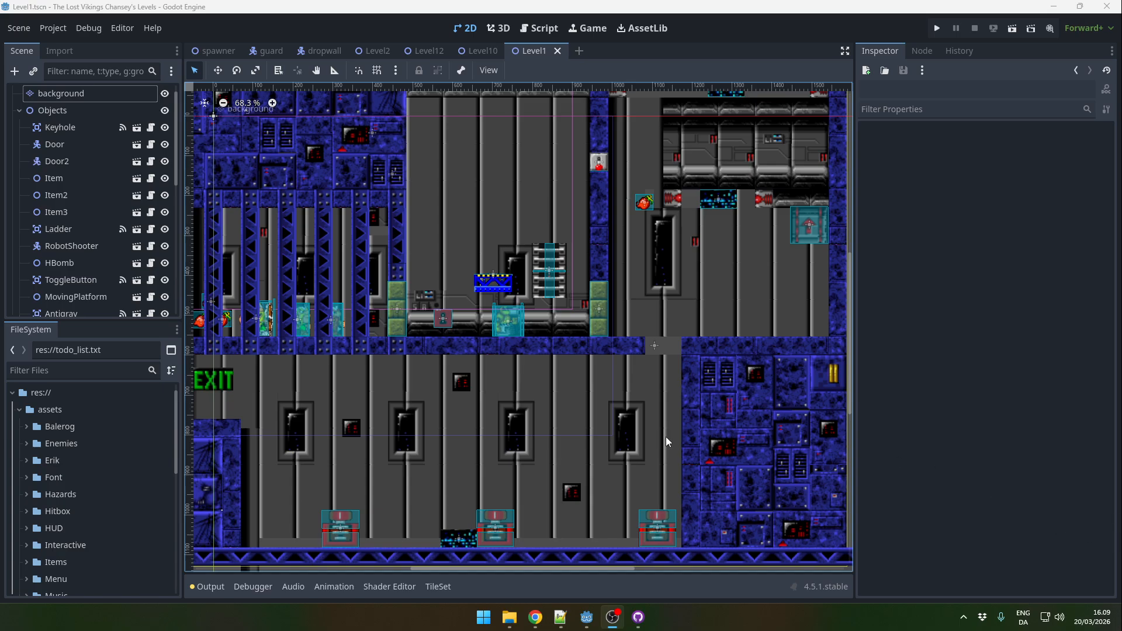
Step: Switch to Chrome and view the releases of the LostVikingsBuilder repository, returning to the repository's main page
mouse_move(535, 617)
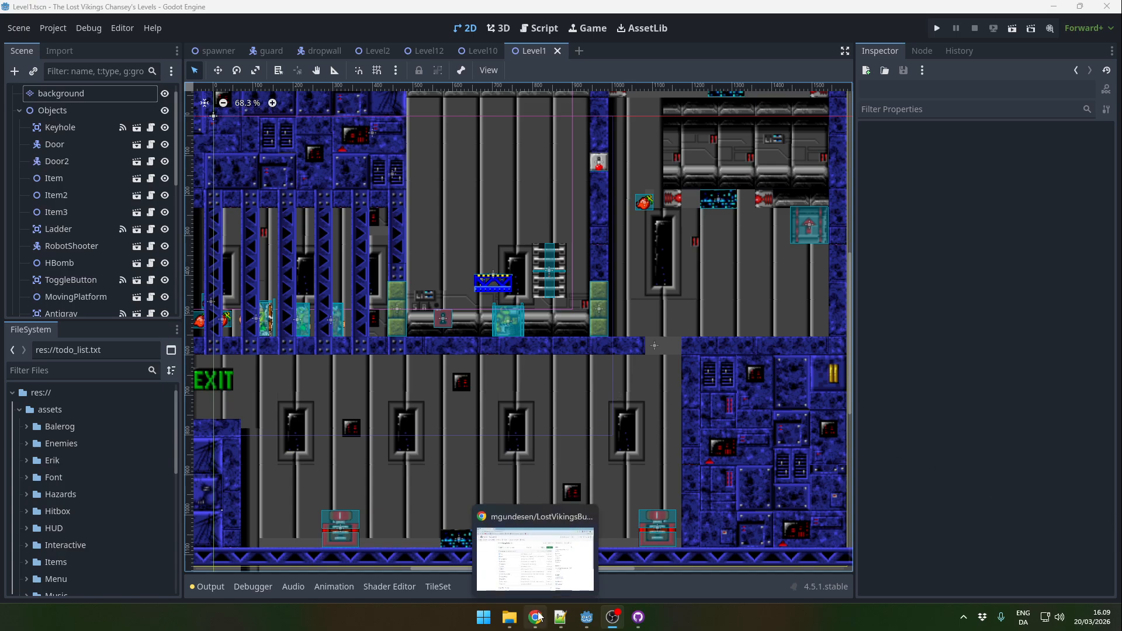
left_click(541, 585)
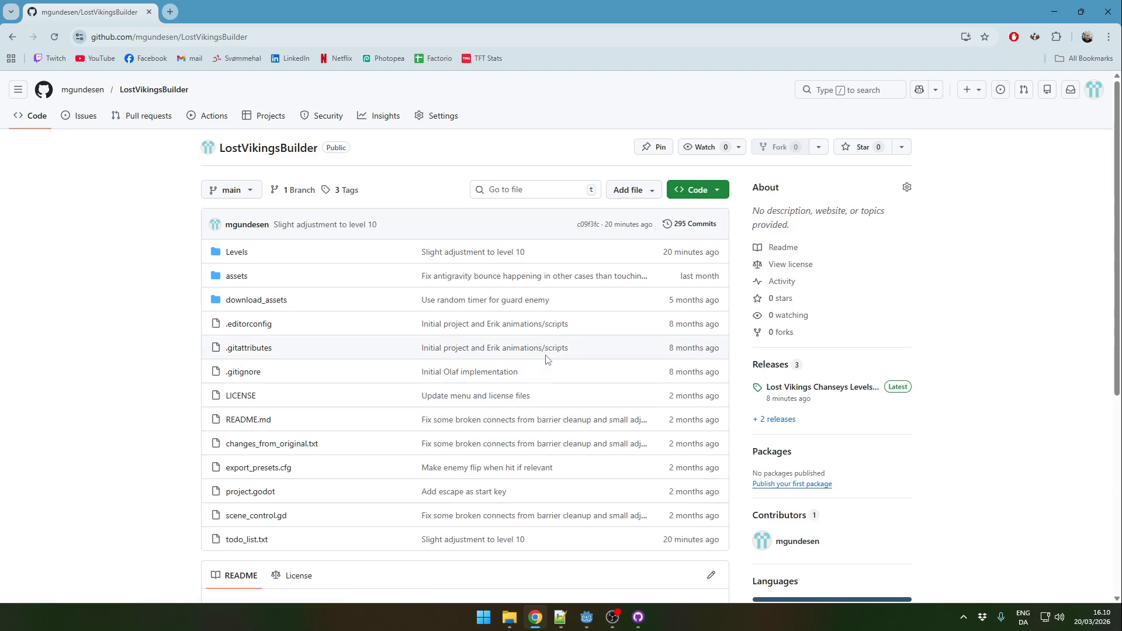
left_click(779, 369)
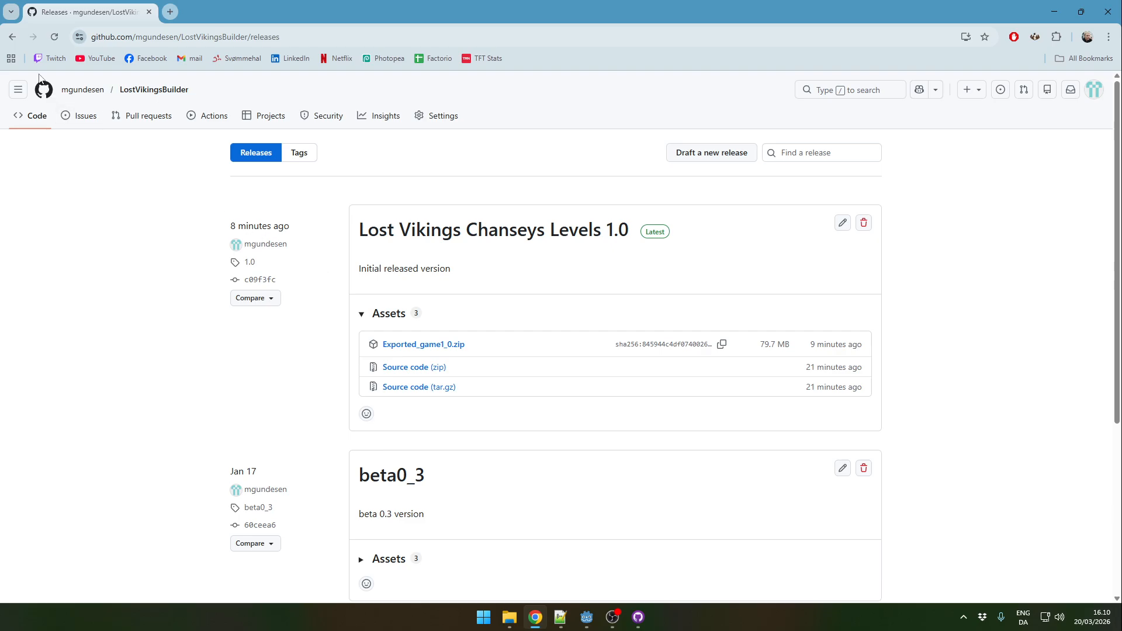
left_click(14, 38)
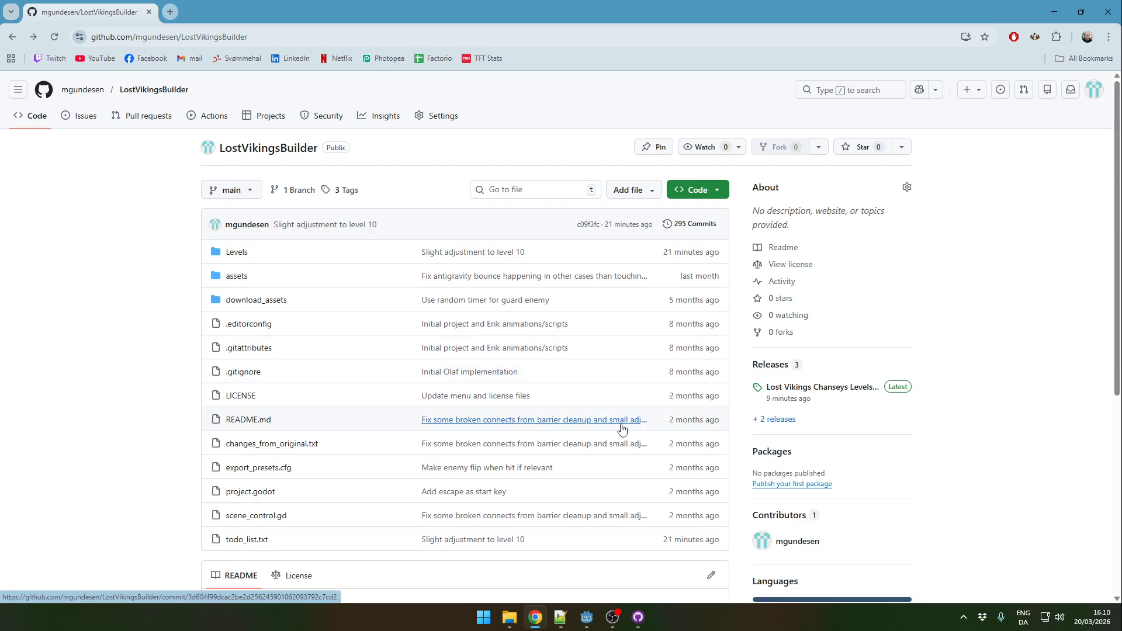
Step: Switch to File Explorer to view the Godot folder in Documents, and return to the repository page in Chrome
left_click(509, 618)
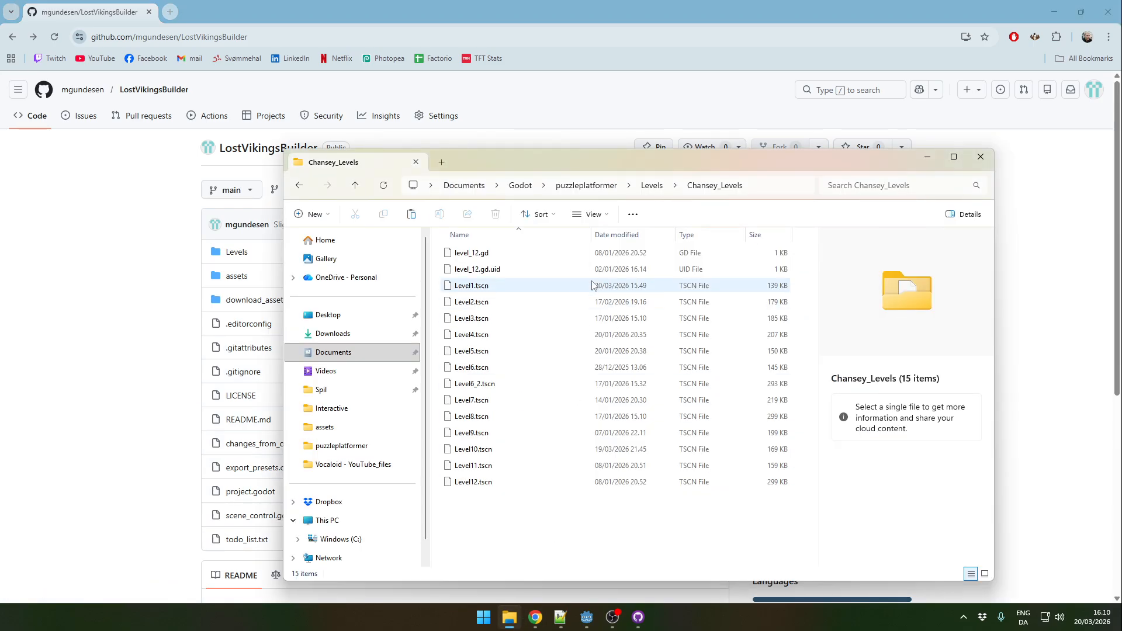
left_click(521, 186)
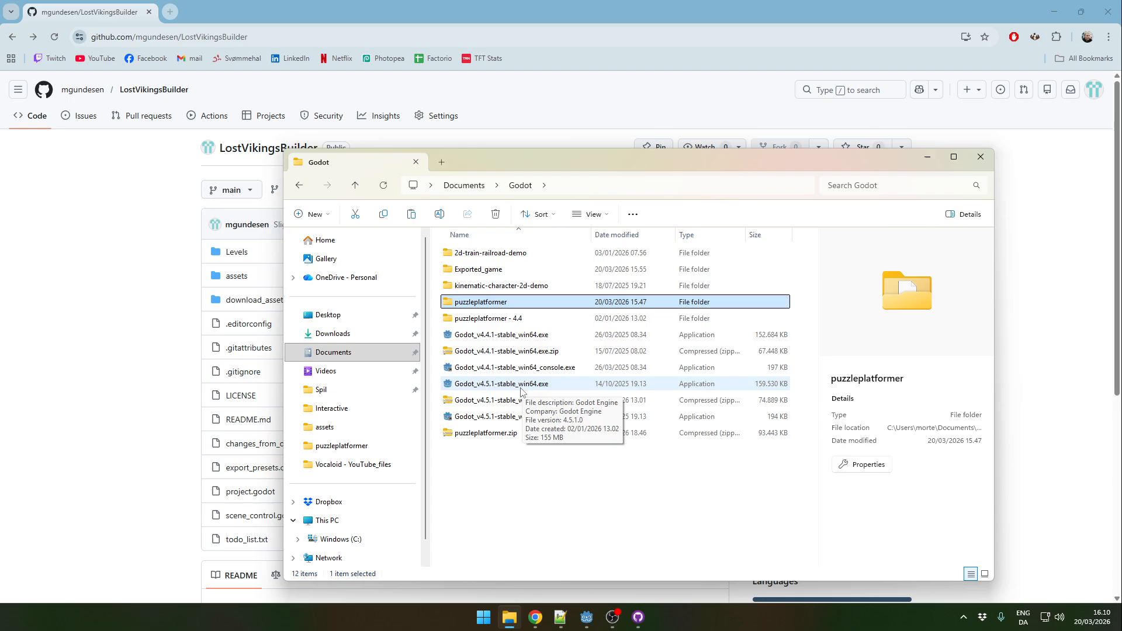
left_click(167, 397)
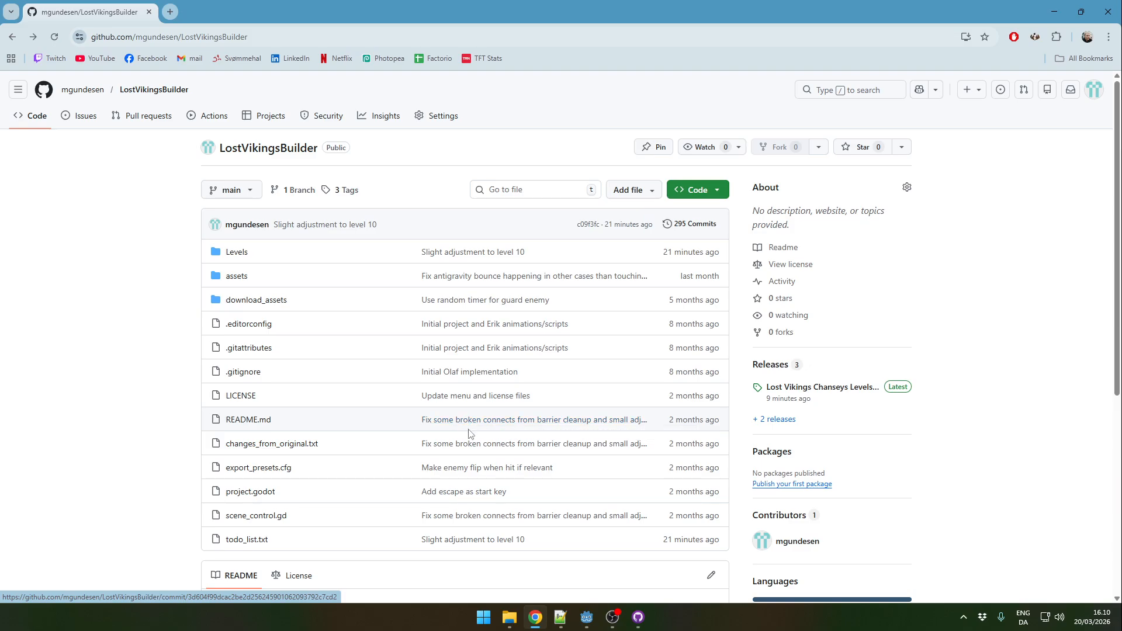
Step: Switch to File Explorer, open the puzzleplatformer project folder and point out scene_control.gd
left_click(509, 617)
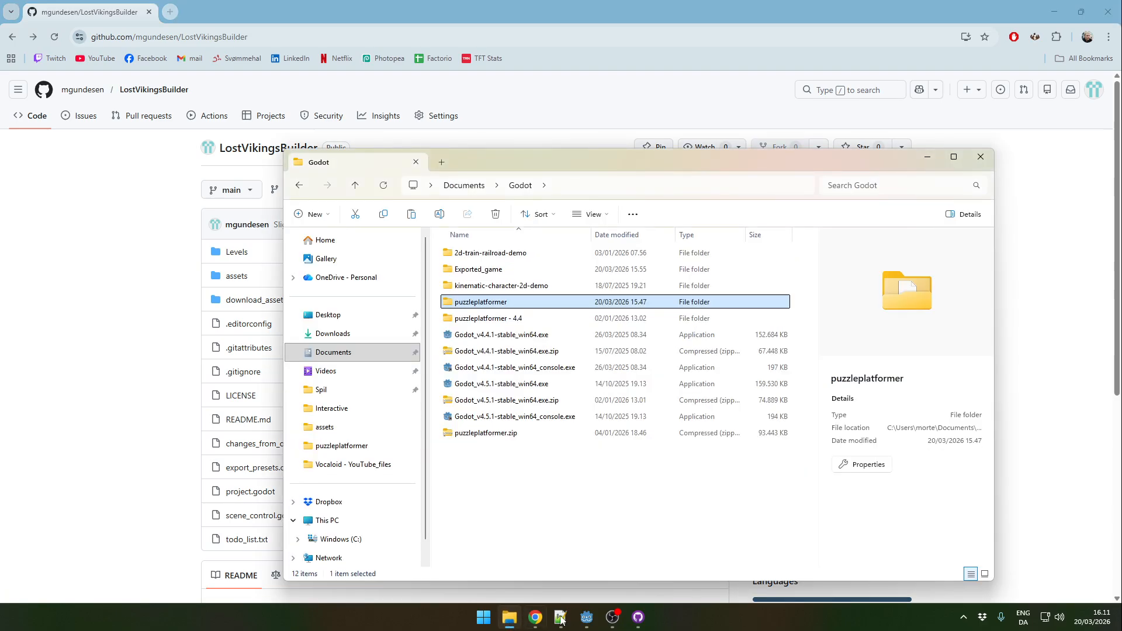
double_click(528, 302)
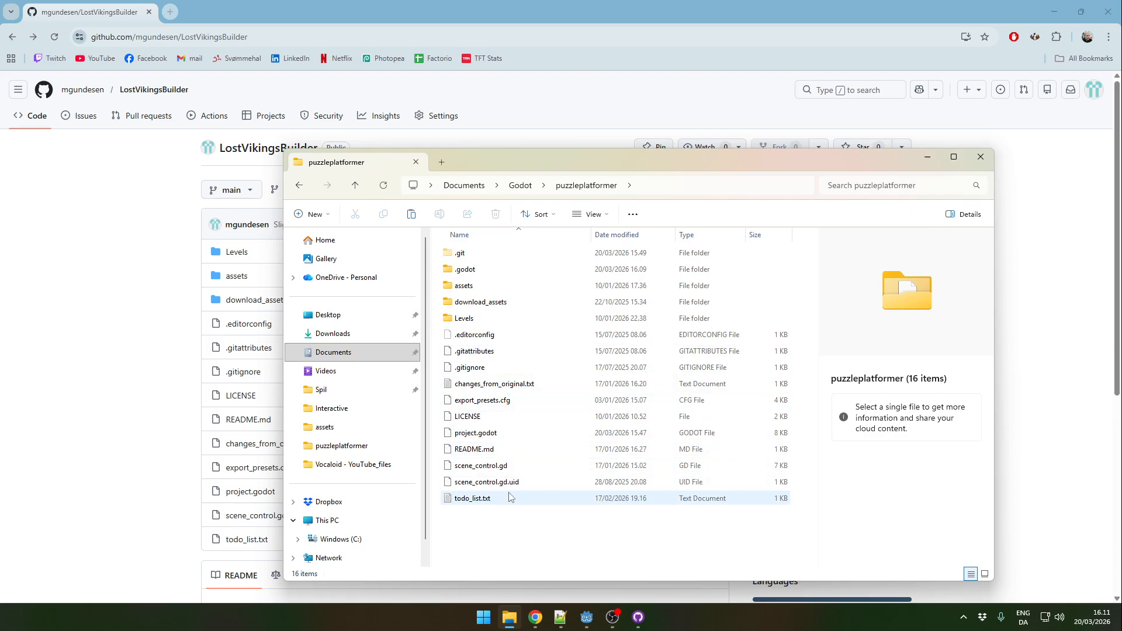
left_click(521, 468)
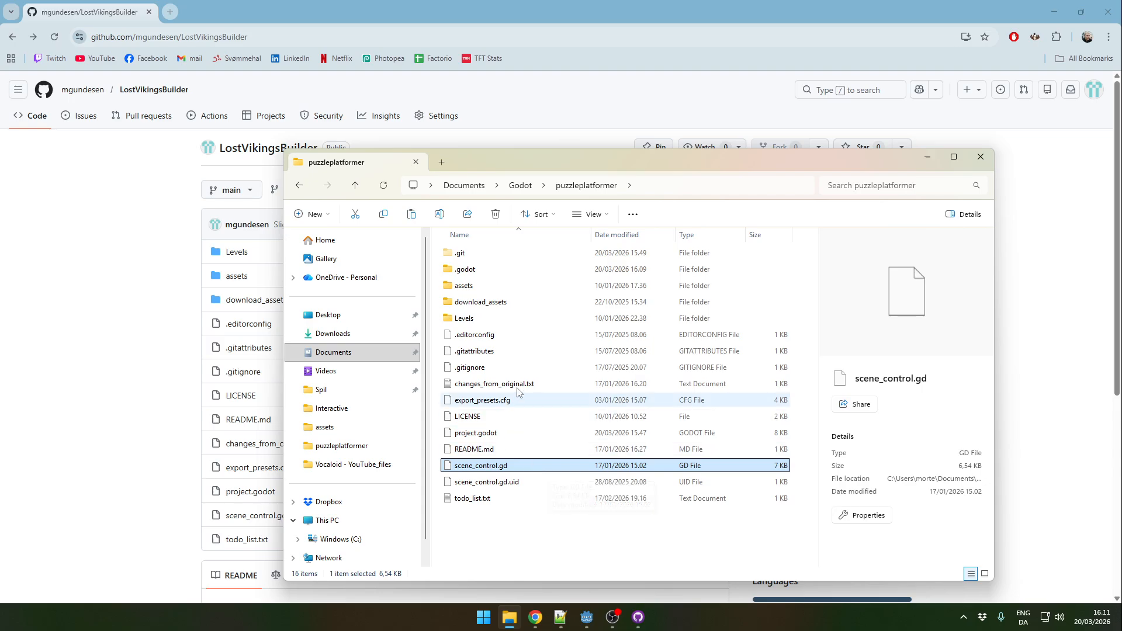
Step: Look through the Balerog sprite images inside the project's assets folder and return to assets
double_click(475, 286)
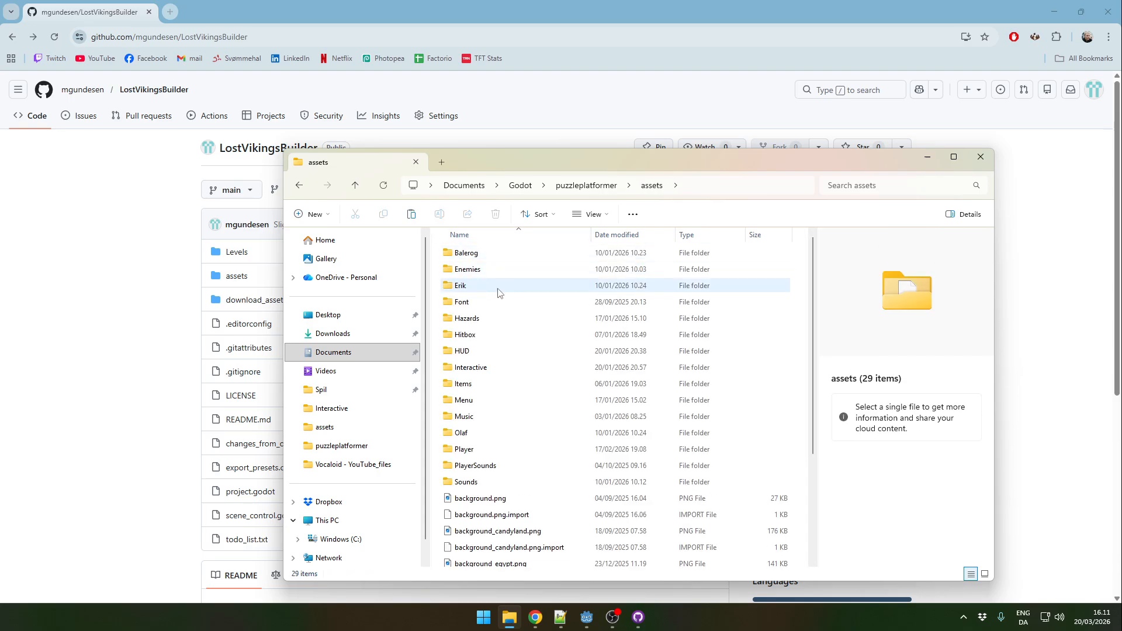
double_click(496, 258)
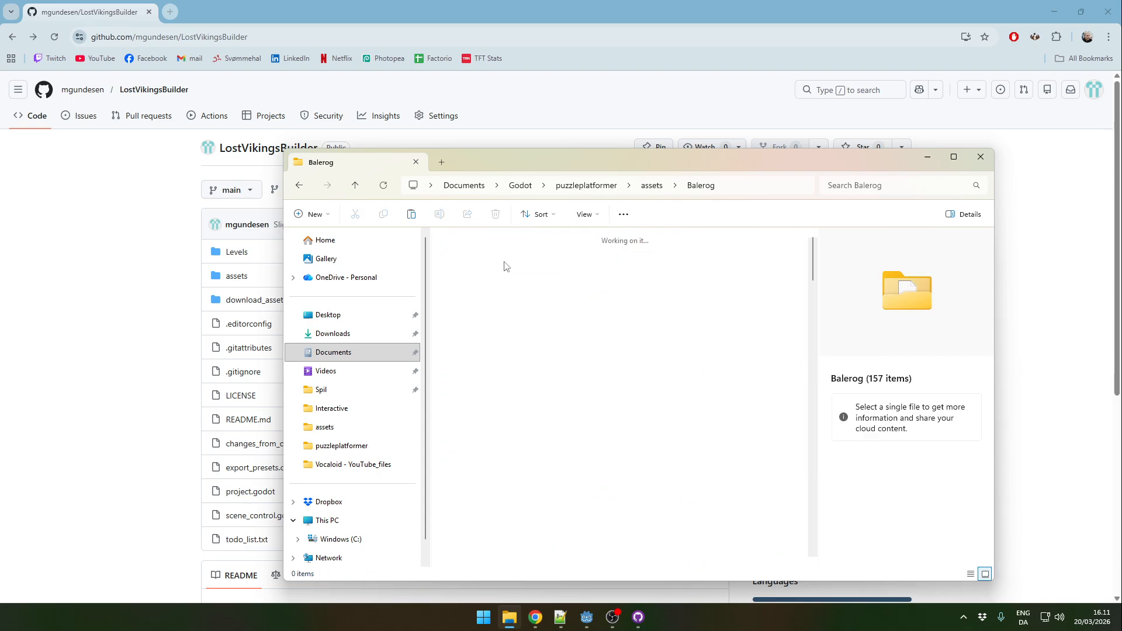
scroll(588, 367, "down", 15)
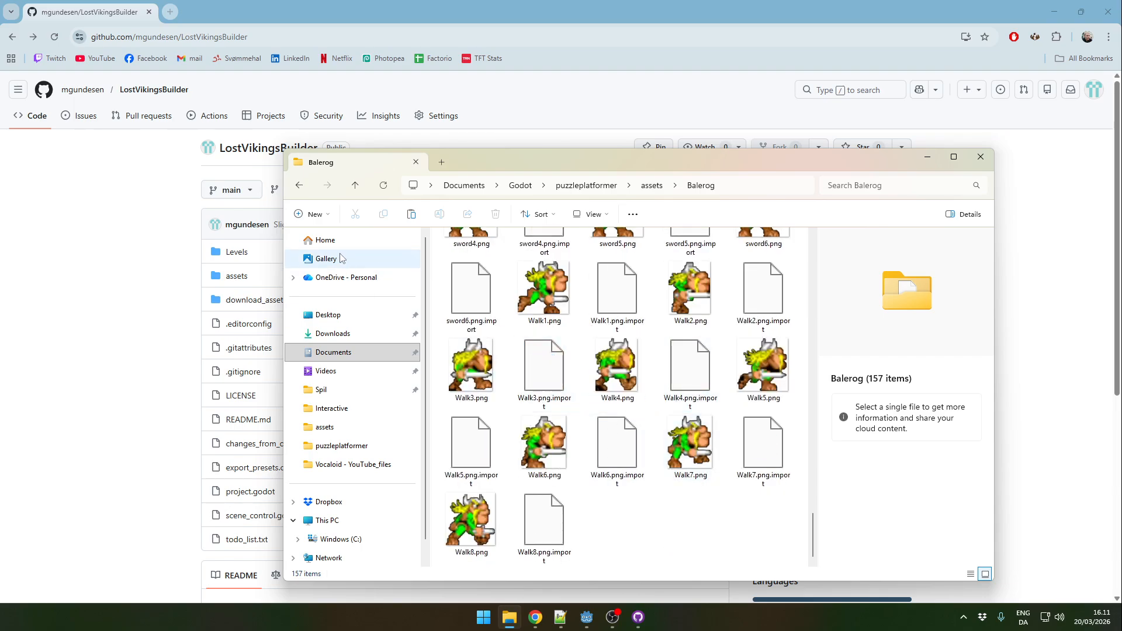
left_click(299, 185)
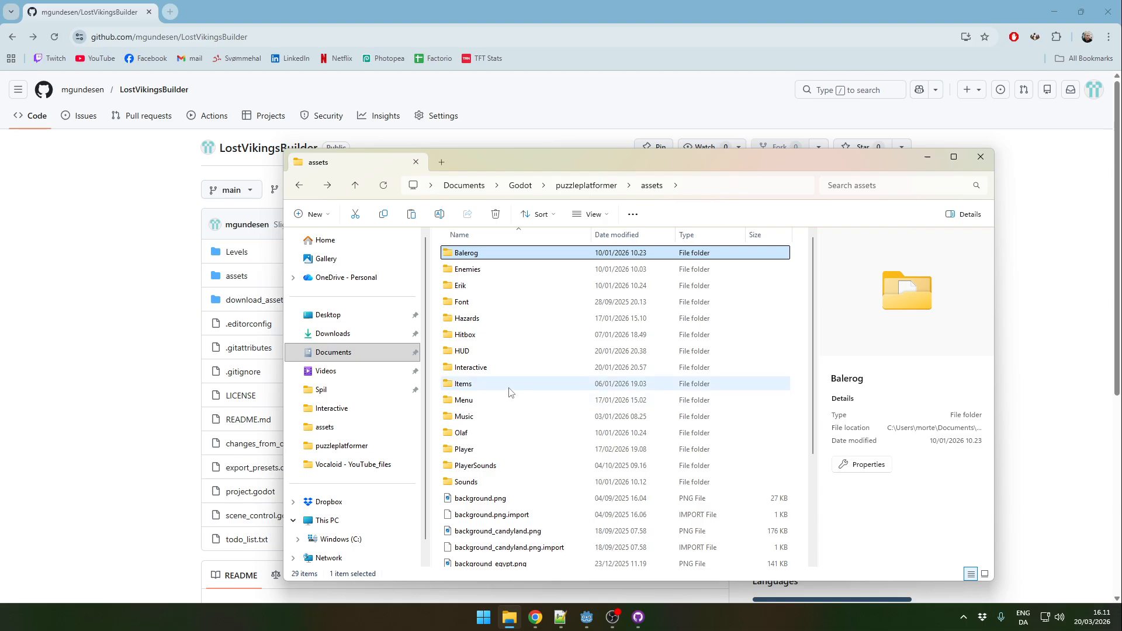
Step: Copy template.tscn from the project's Levels folder into Chansey_Levels and rename the copy as Level13.tscn
left_click(579, 186)
double_click(483, 318)
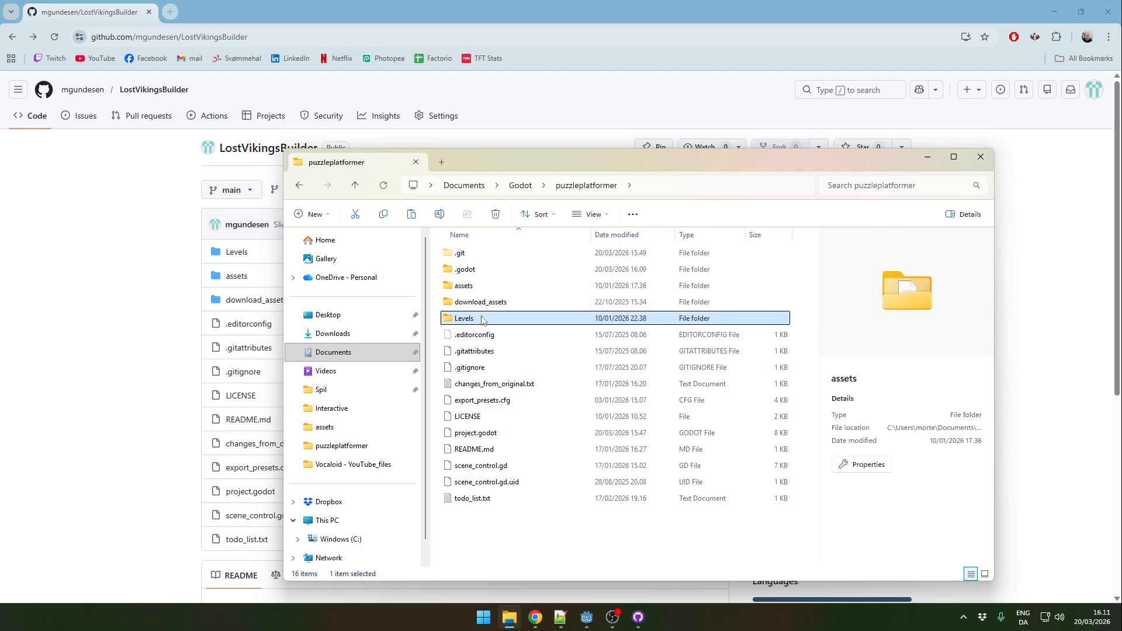
left_click(486, 287)
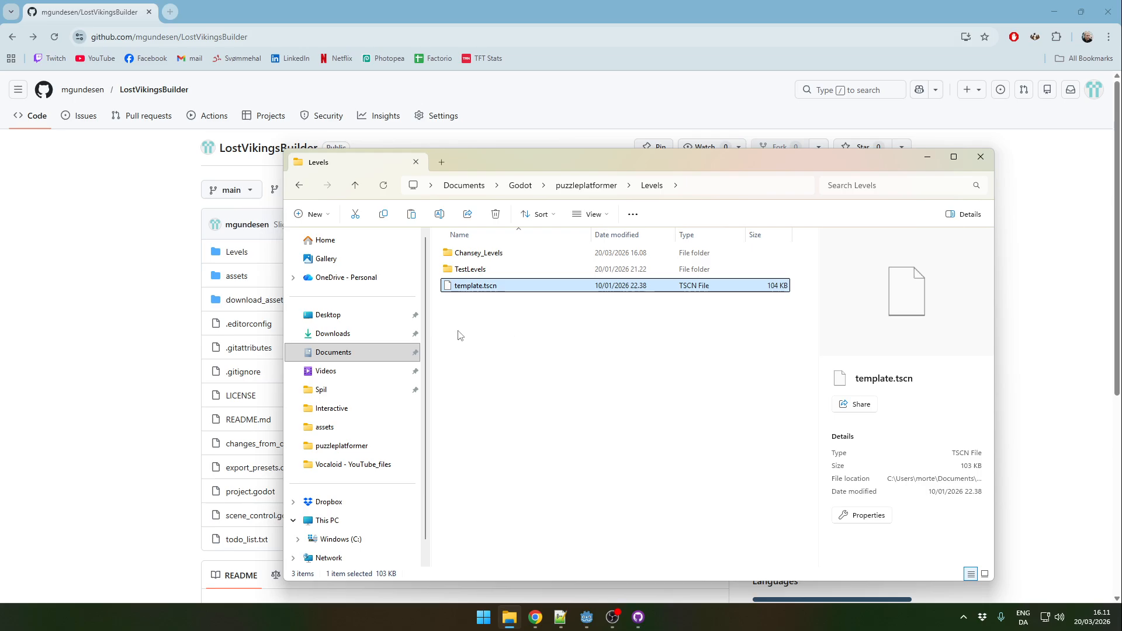
double_click(478, 252)
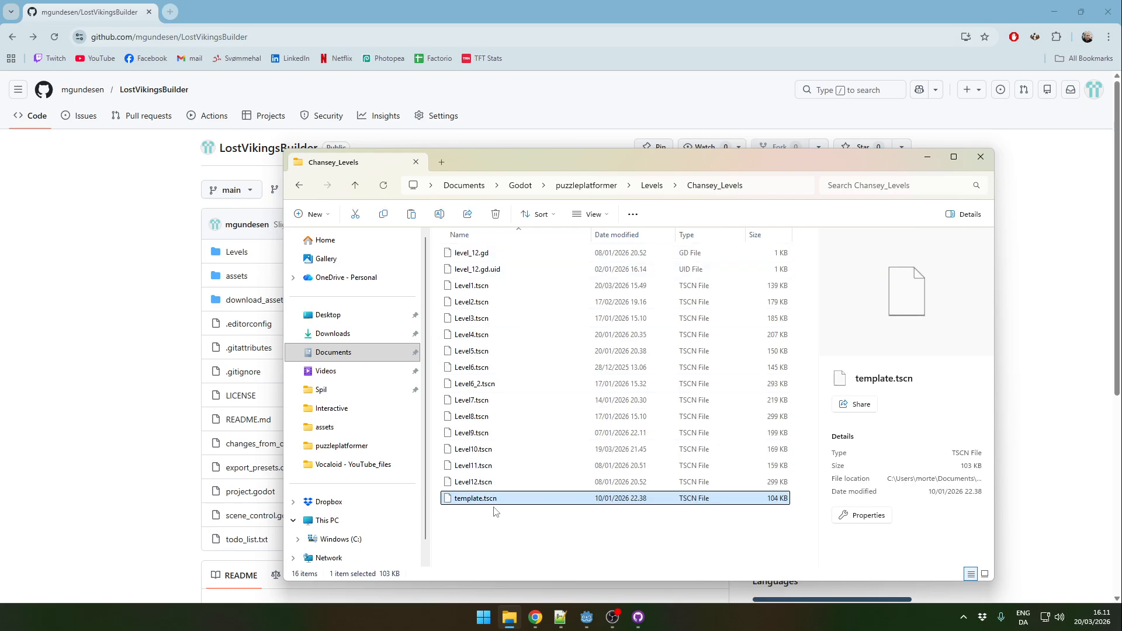
key("F2")
type("Level13")
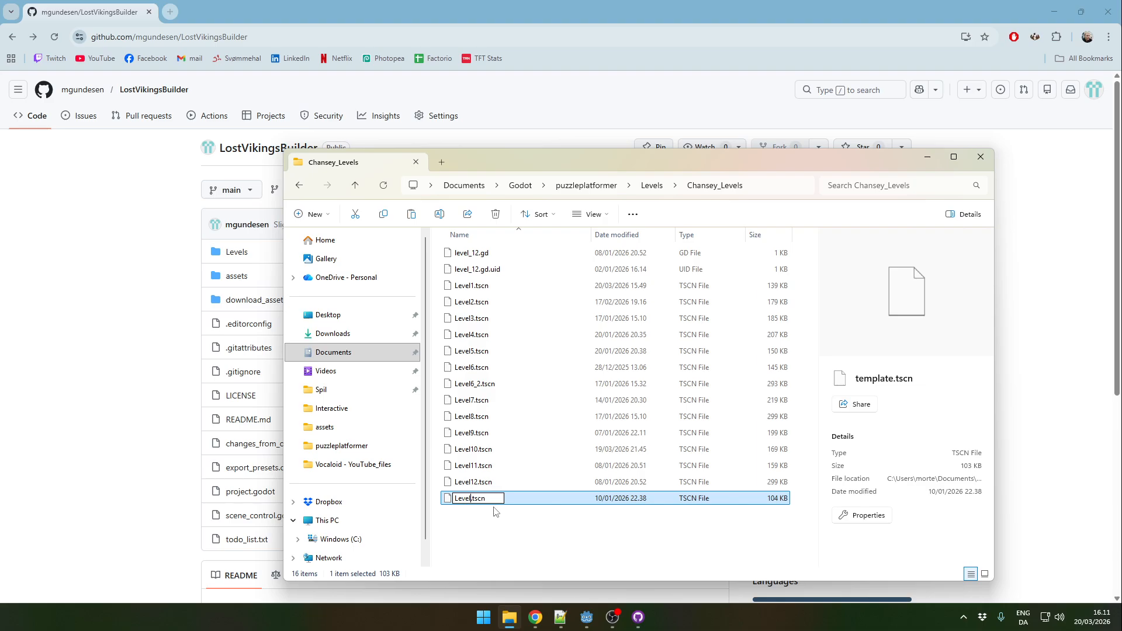
key("Return")
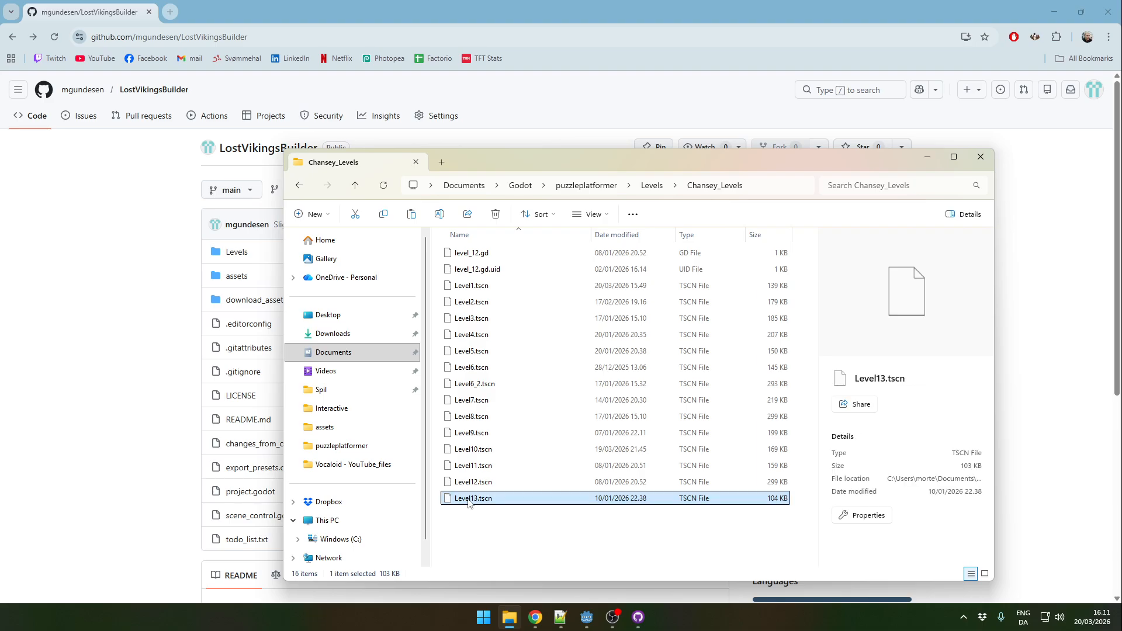
Step: Switch to Godot and open the scene Level13.tscn from the Chansey_Levels folder
left_click(588, 626)
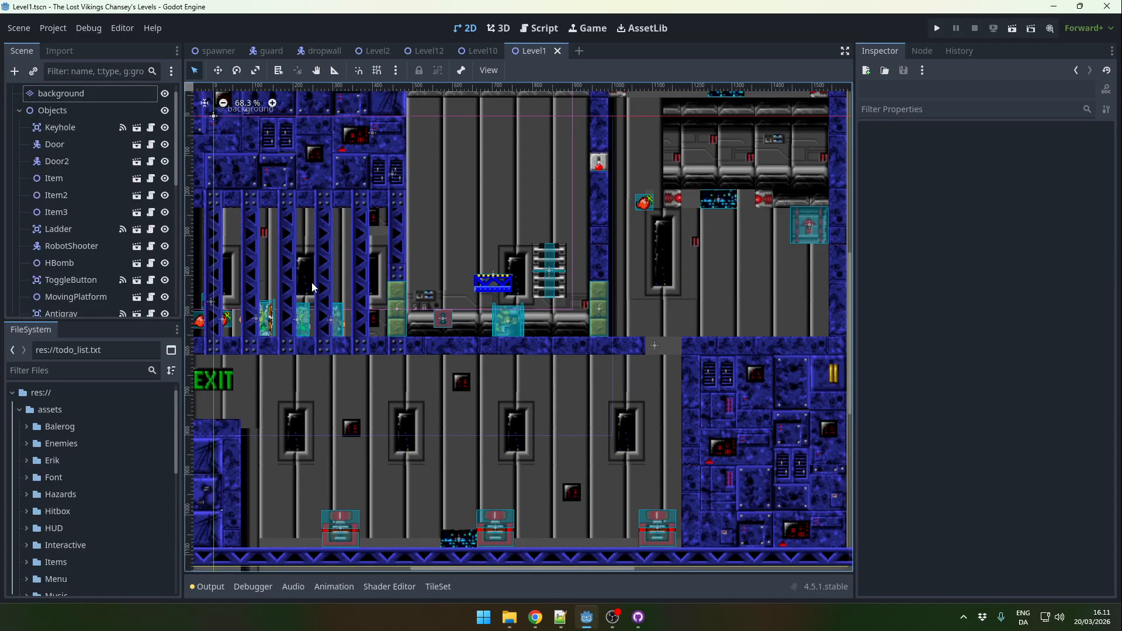
left_click(19, 28)
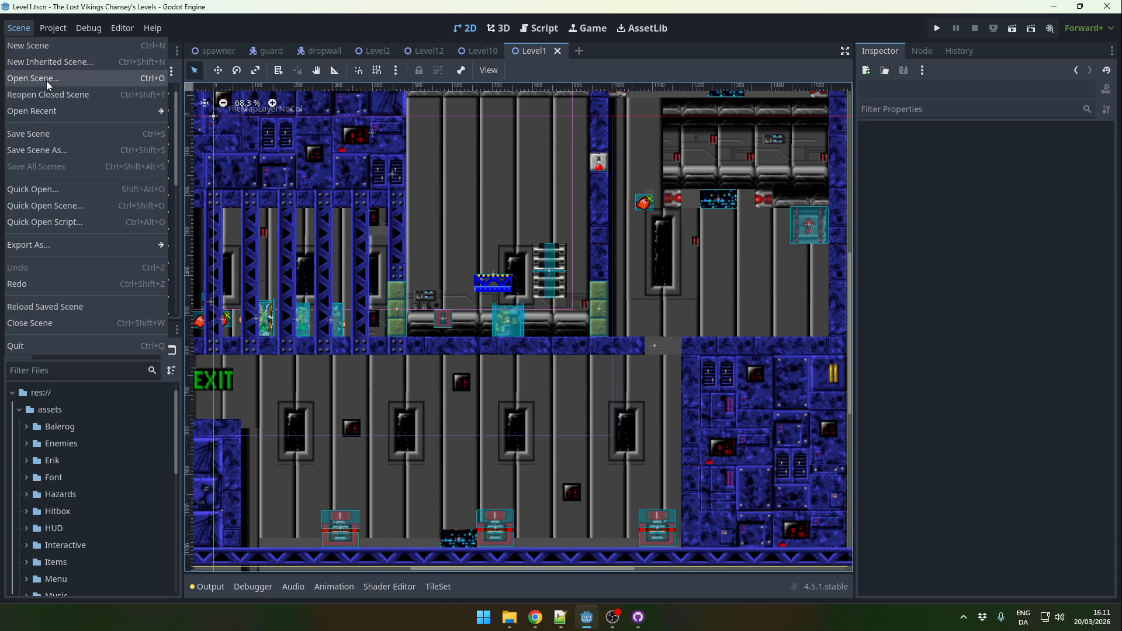
left_click(47, 81)
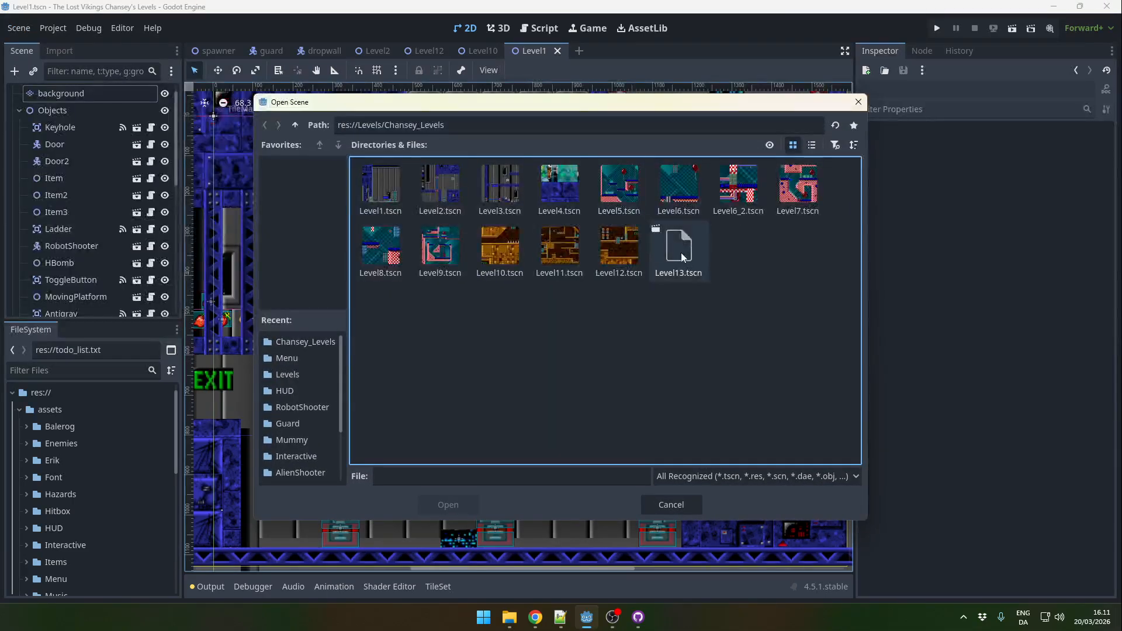
double_click(680, 248)
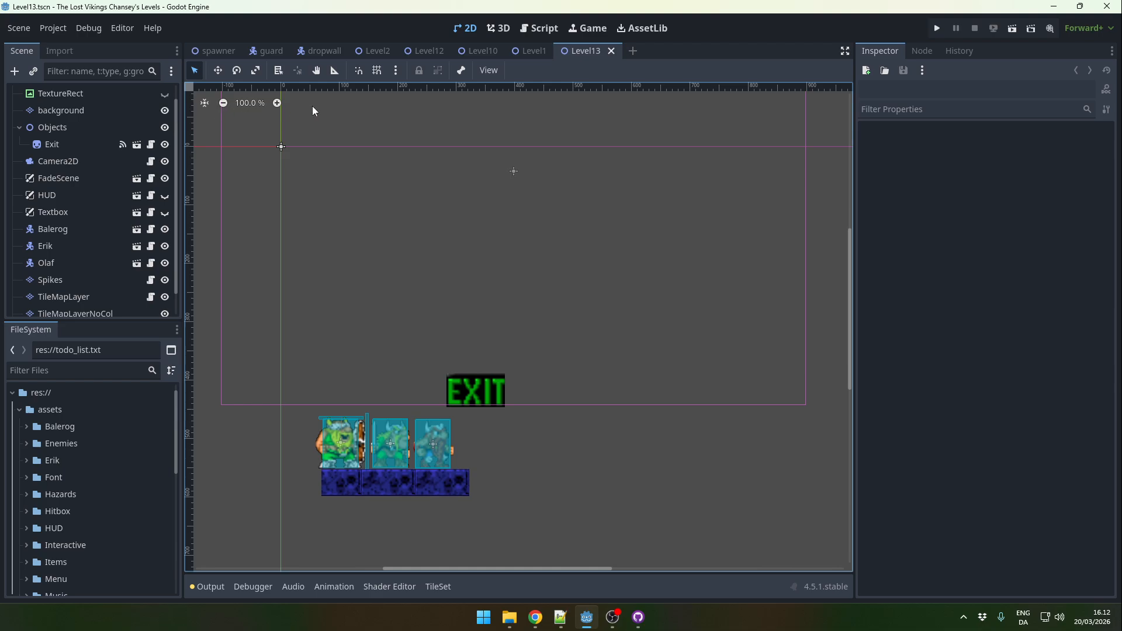
Step: Open scene_control.gd from the project root in the script editor and go to the end of its level list
left_click(551, 30)
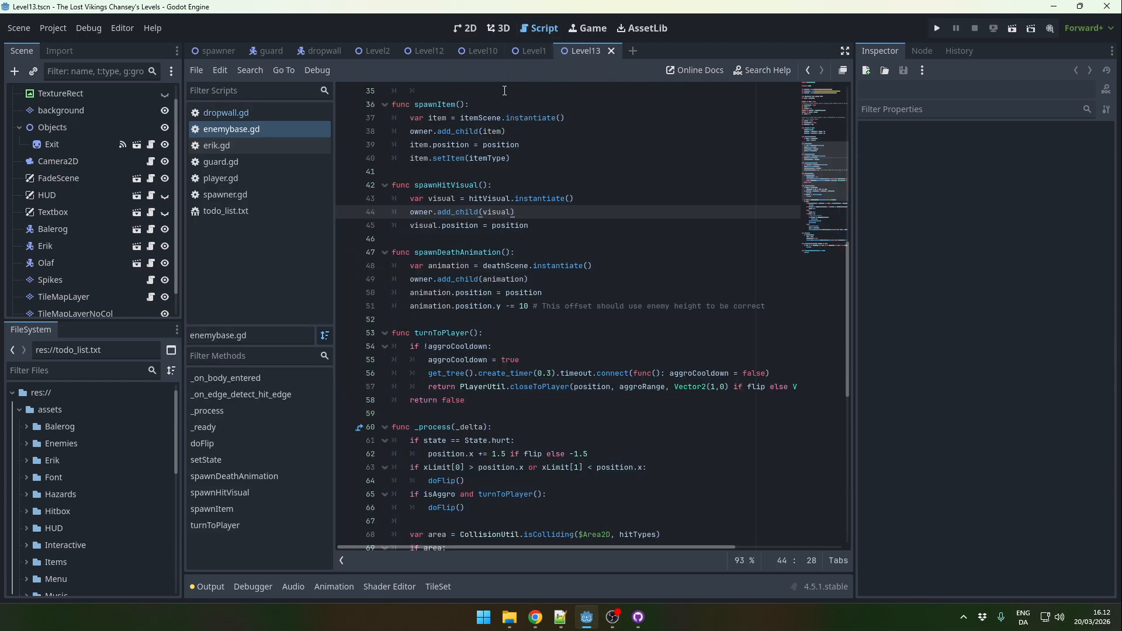
left_click(196, 70)
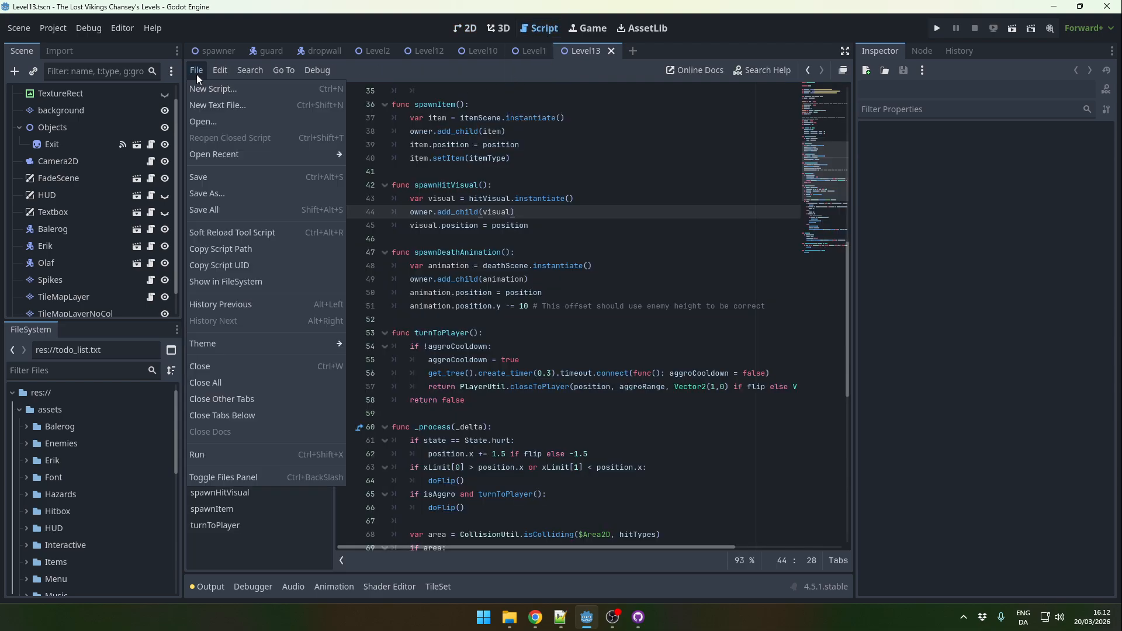
left_click(222, 120)
double_click(740, 187)
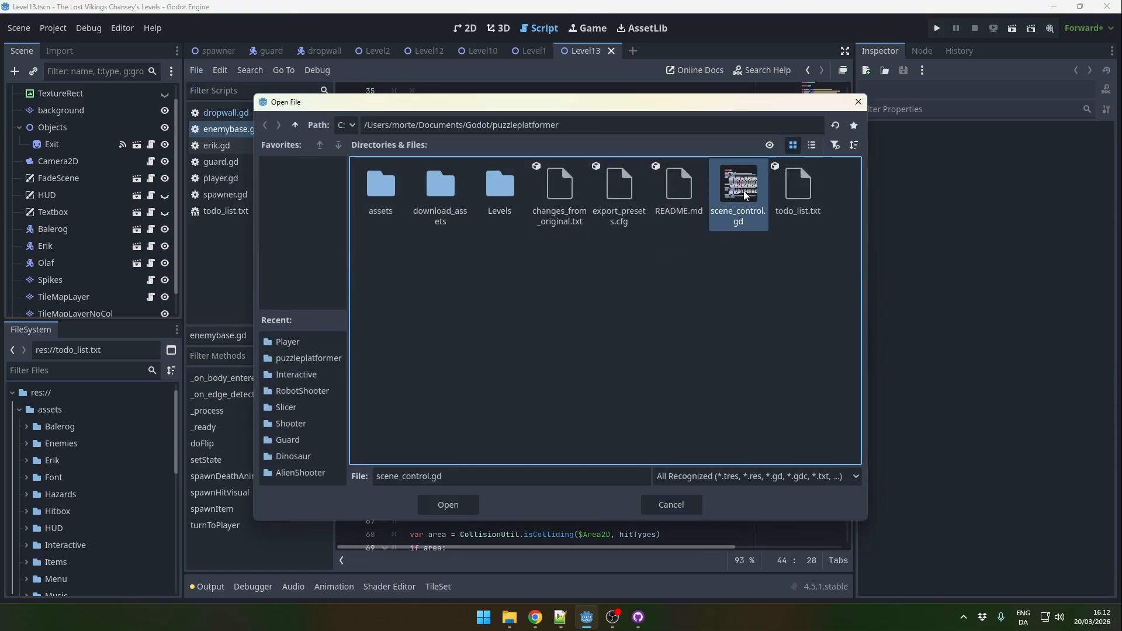
scroll(500, 329, "up", 4)
scroll(532, 333, "down", 6)
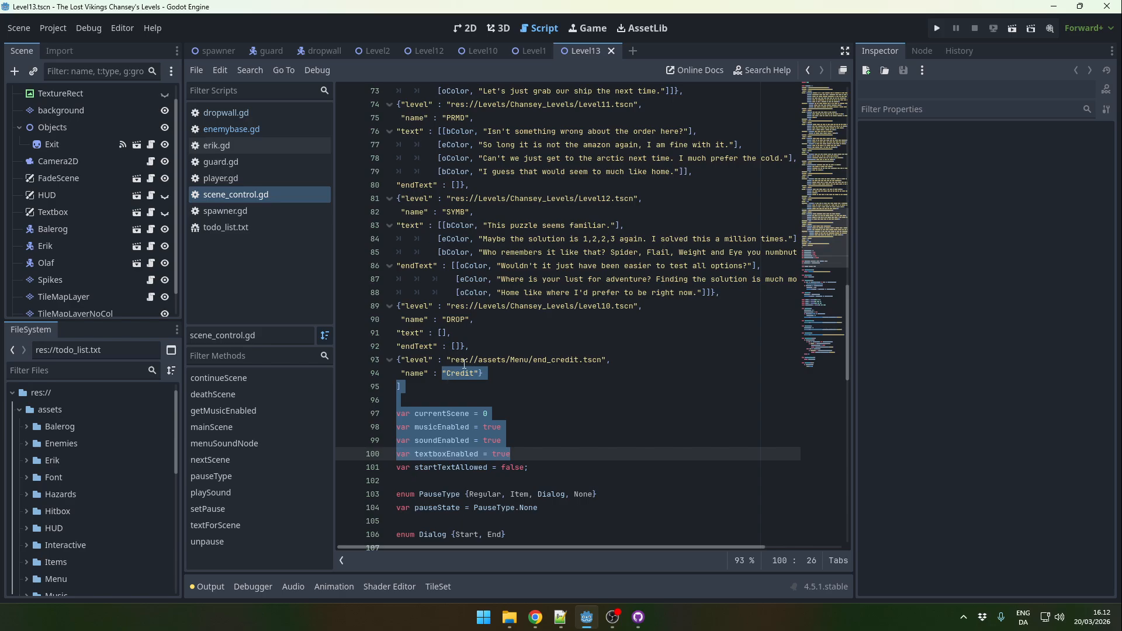
Step: Examine the Level10 entry in the level list, including its scene path, name, text and endText fields
left_click(483, 325)
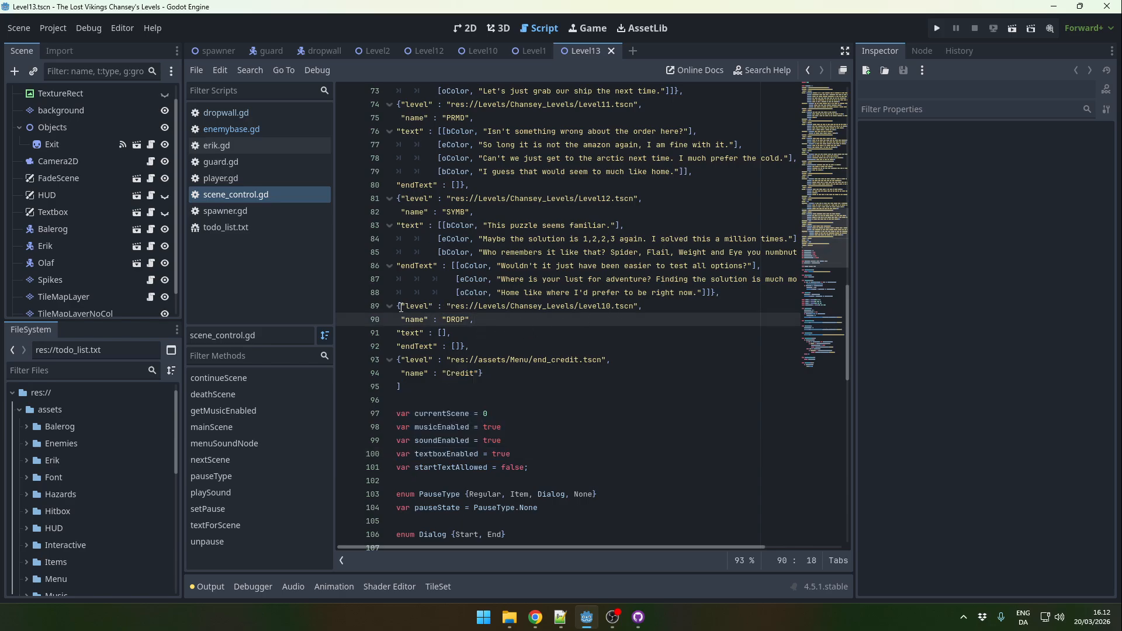
left_click_drag(400, 307, 489, 344)
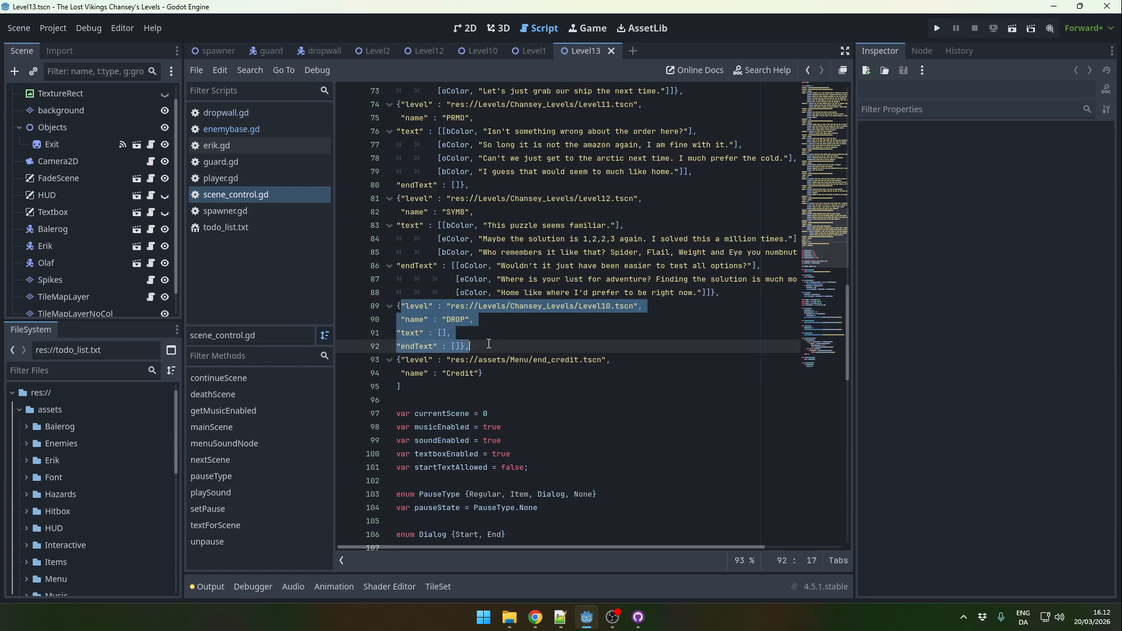
left_click(489, 344)
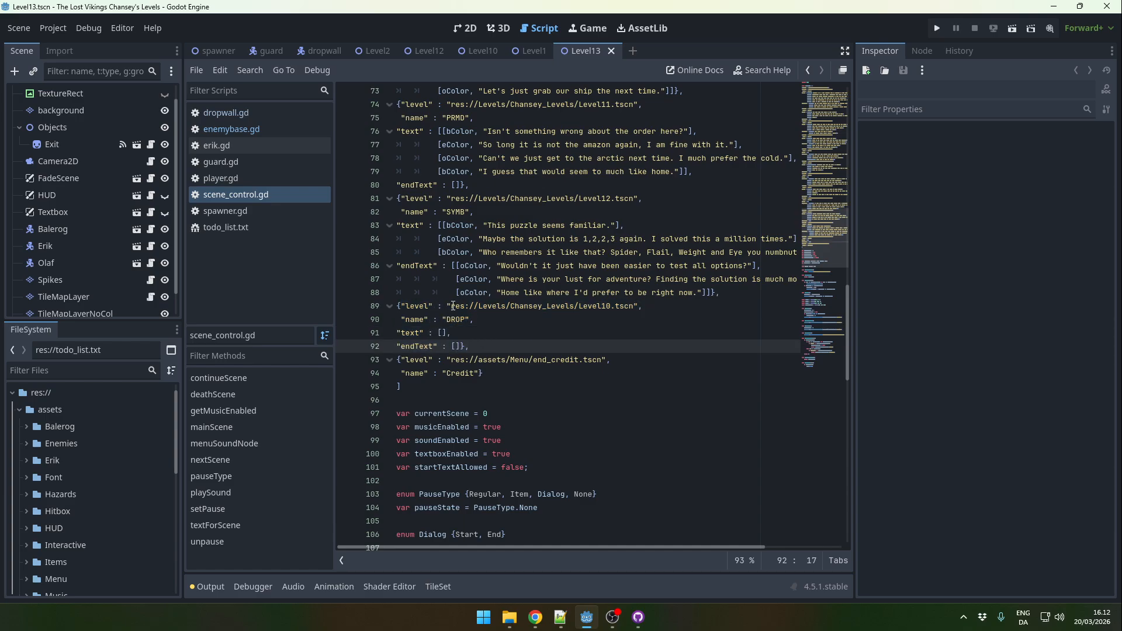
left_click(475, 306)
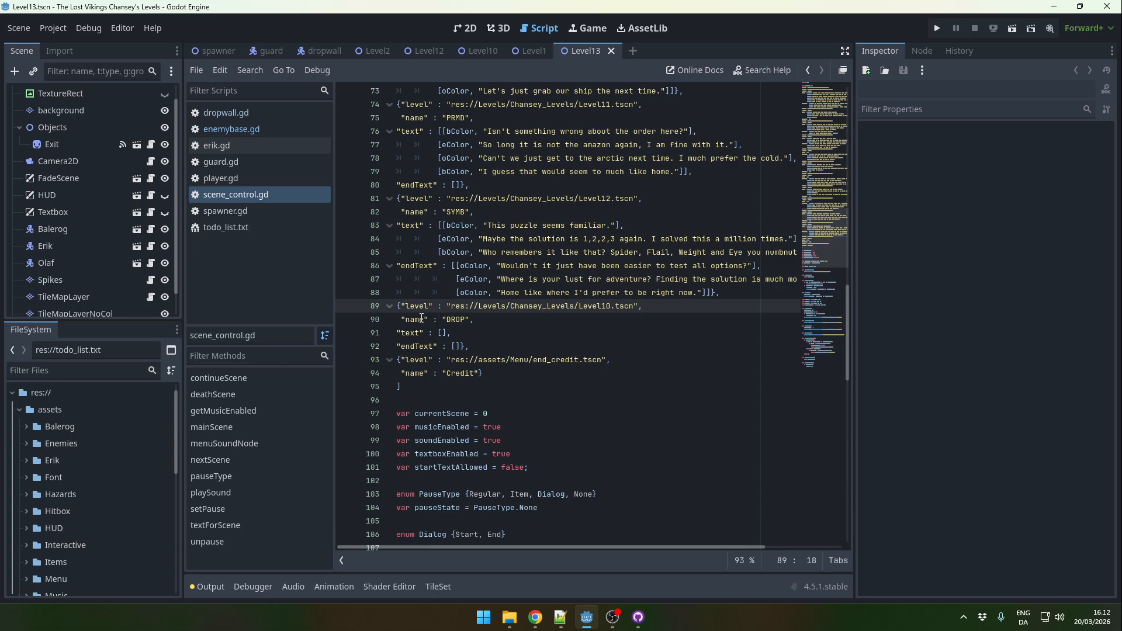
left_click_drag(401, 320, 480, 319)
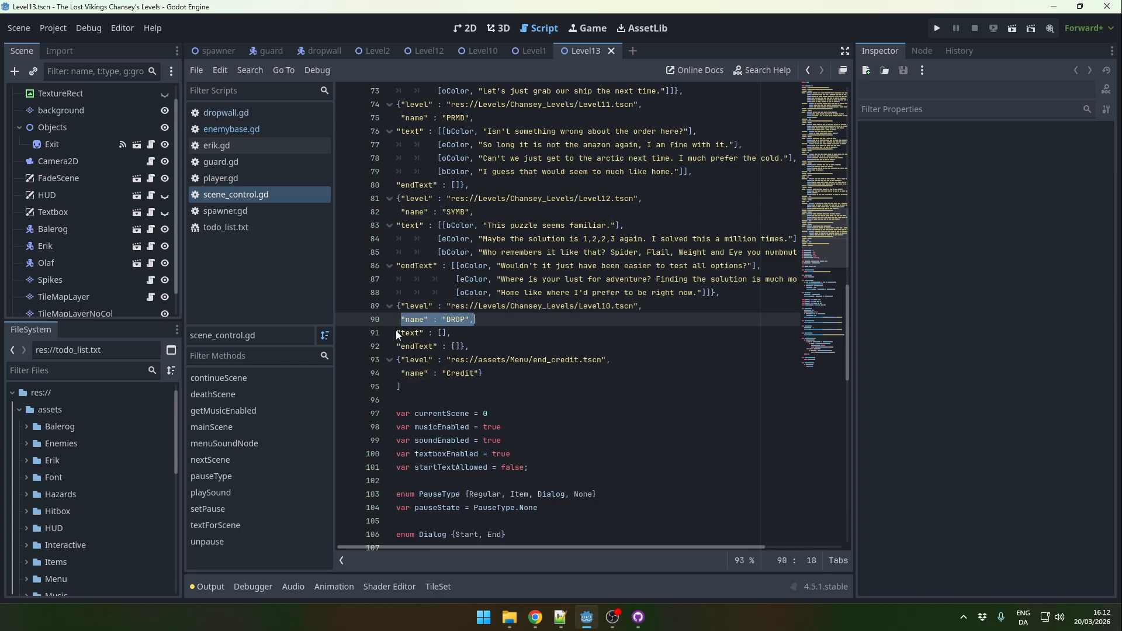
left_click(467, 333, "shift")
left_click(457, 307)
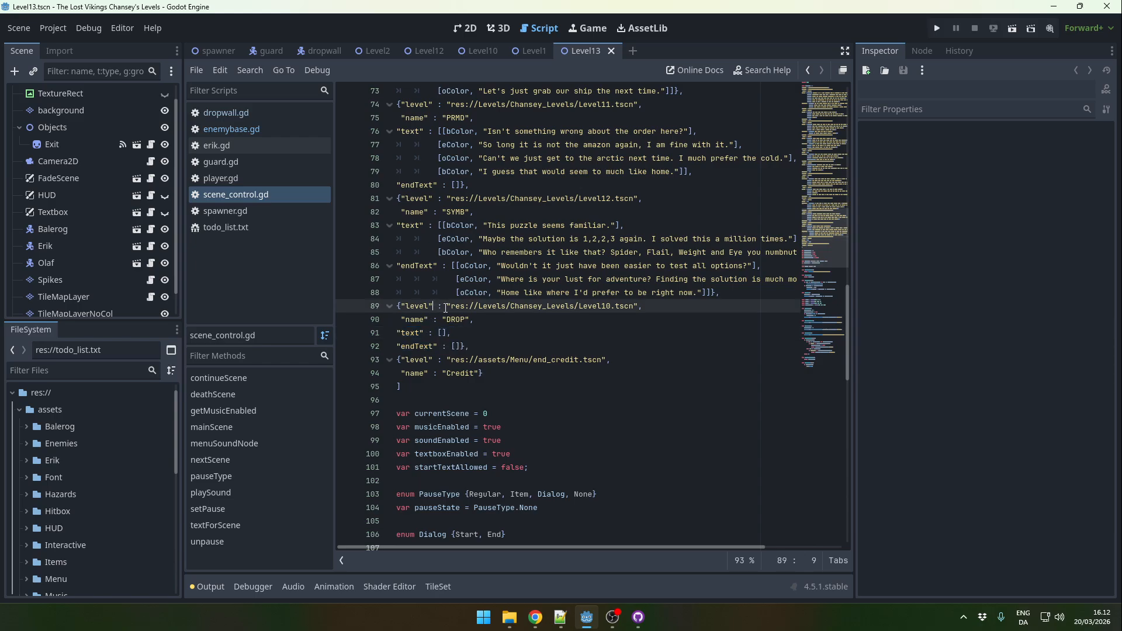
left_click_drag(448, 306, 640, 305)
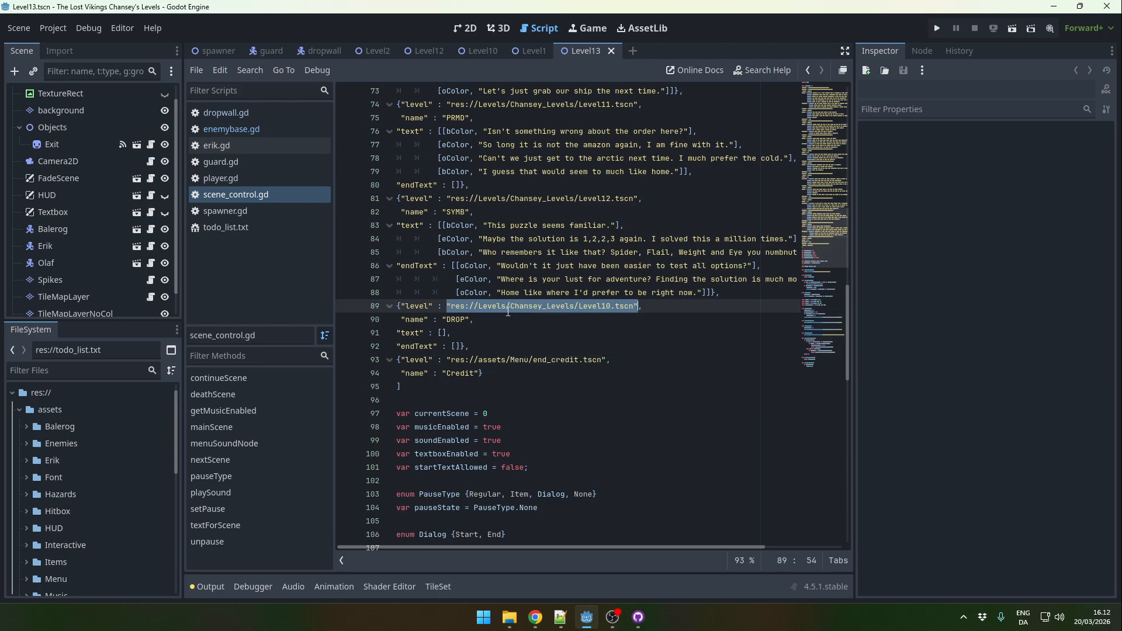
mouse_move(508, 310)
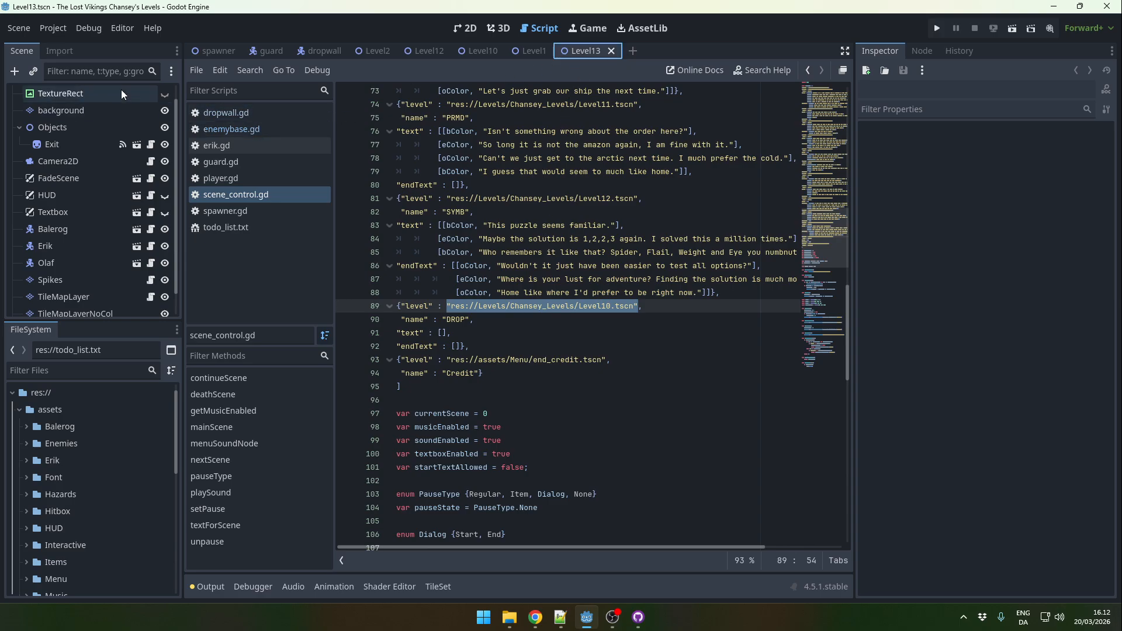
Step: Show the Level13 scene in the 2D workspace and preview the TextureRect backdrop by toggling its visibility, leaving it hidden
left_click(464, 27)
scroll(94, 183, "up", 1)
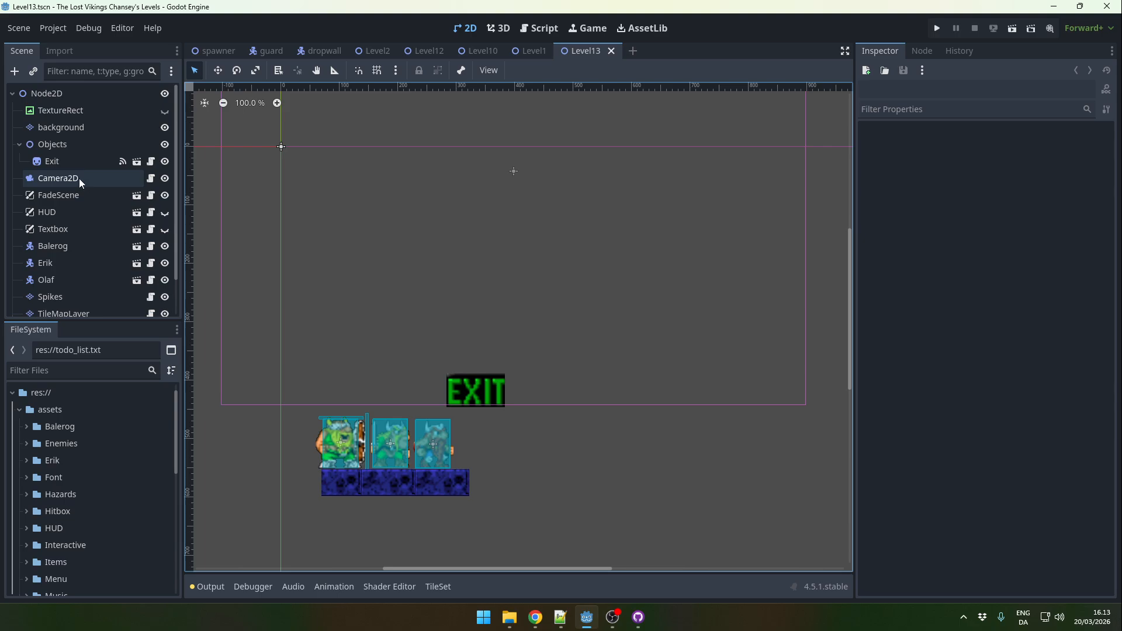
left_click(77, 113)
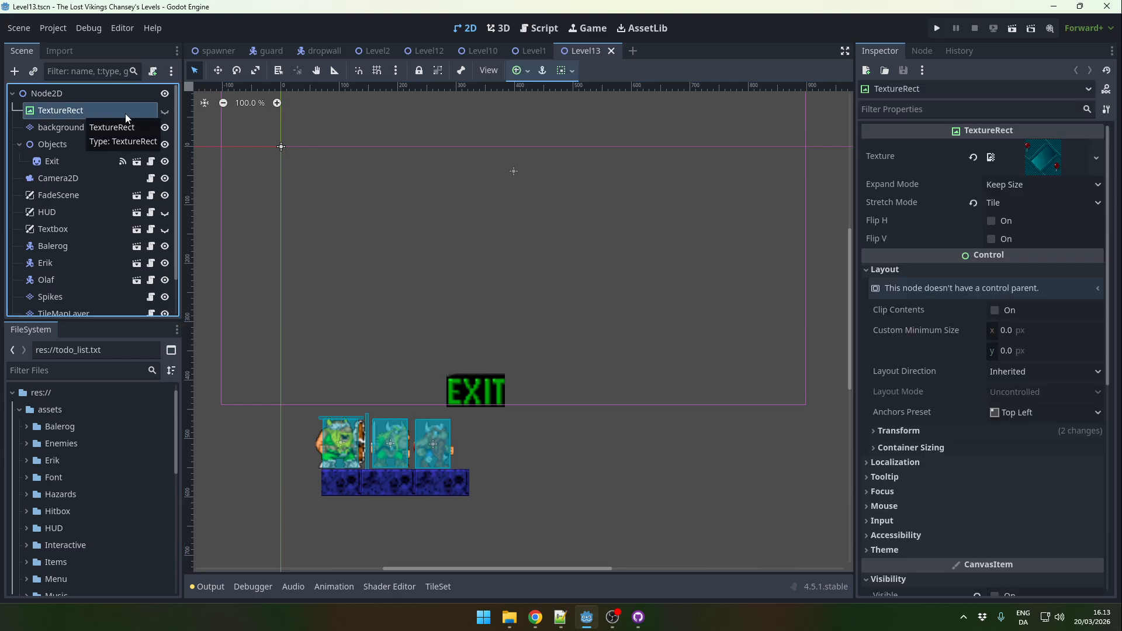
left_click(164, 111)
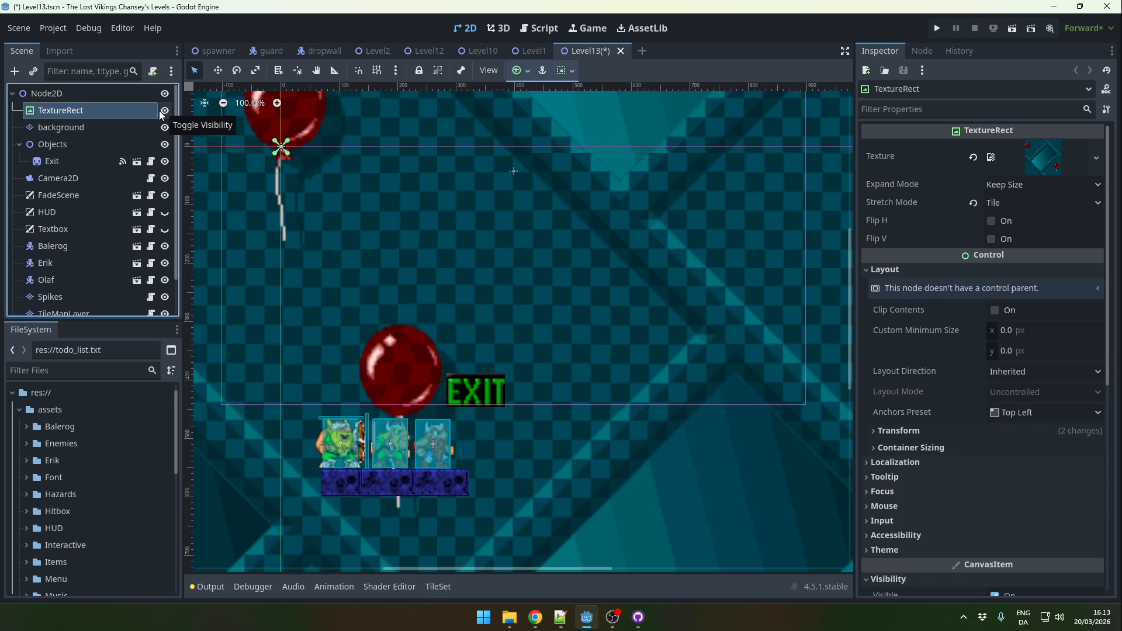
left_click(164, 111)
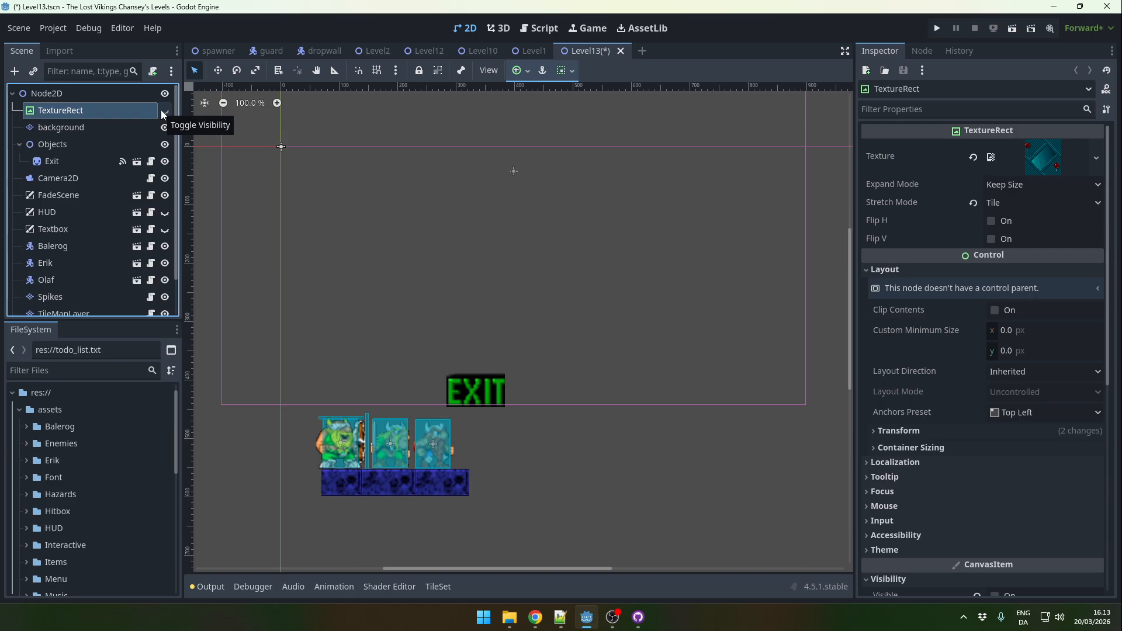
left_click(162, 111)
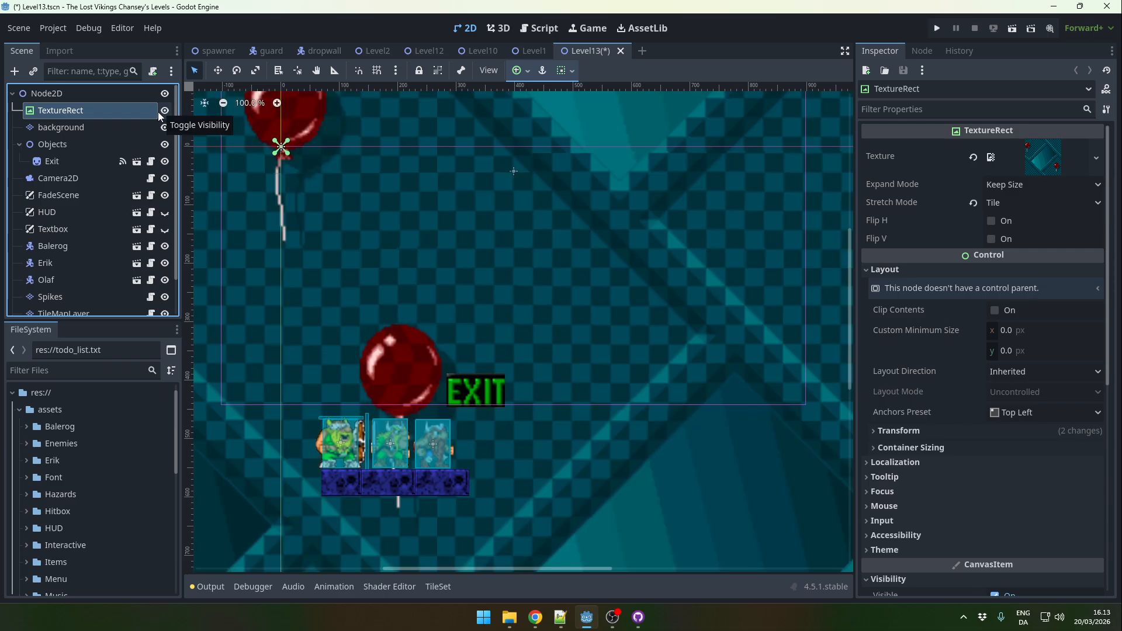
left_click(162, 113)
Step: Paint a horizontal strip of the grey wall-panel tiles from BlockBackground.png on the background layer, extending left from behind the vikings
left_click(96, 126)
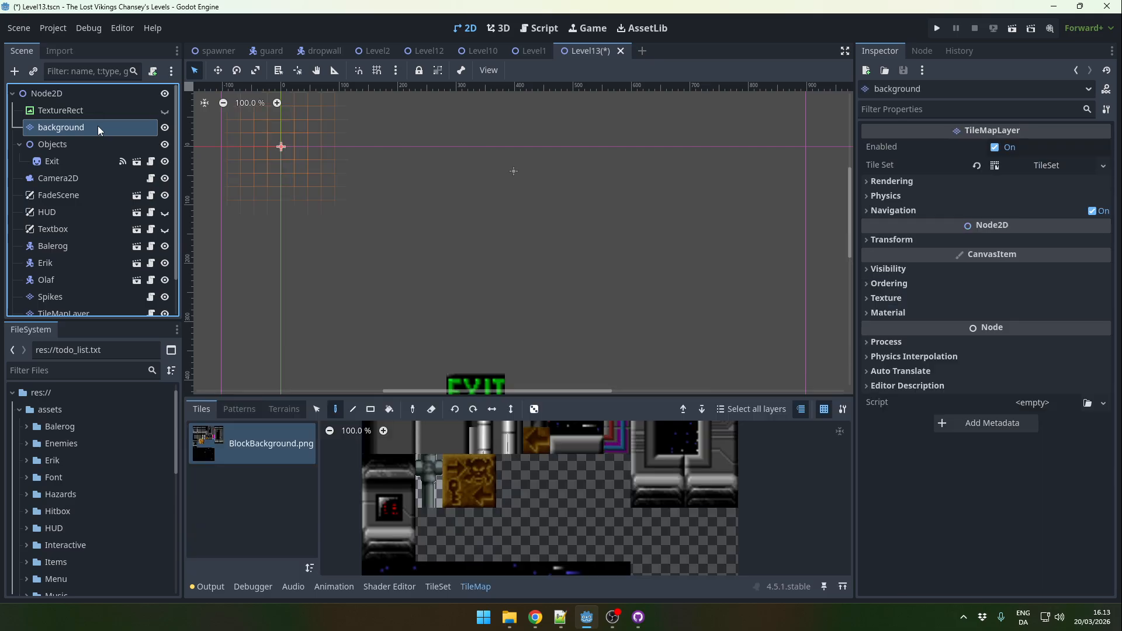
scroll(372, 293, "down", 4)
middle_click_drag(415, 297, 508, 163)
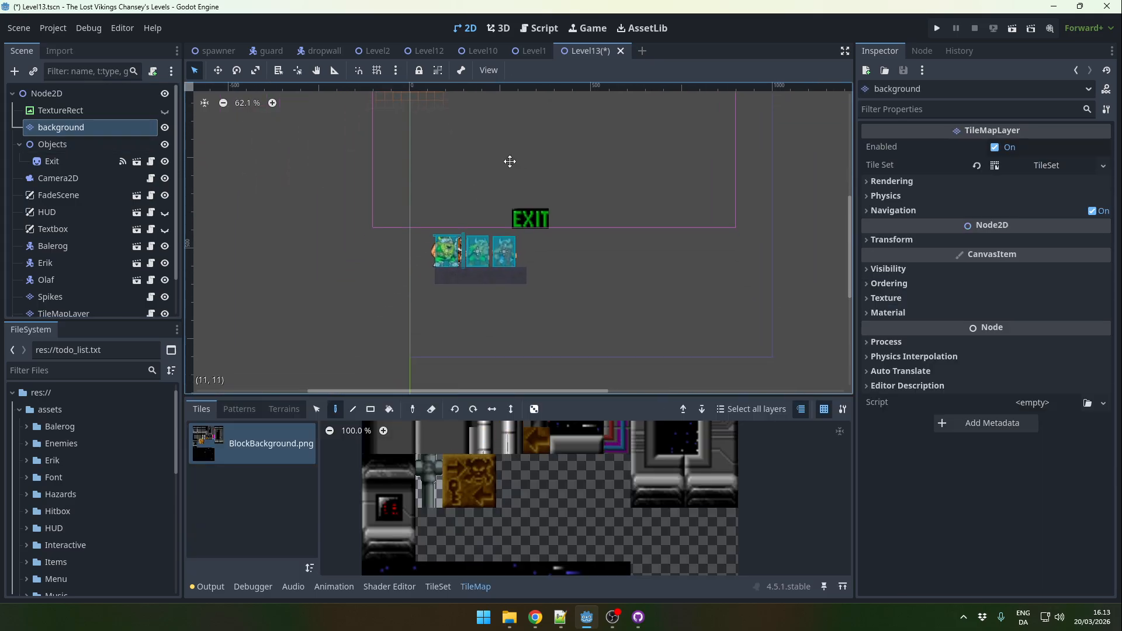
scroll(526, 468, "down", 4)
scroll(534, 560, "down", 2)
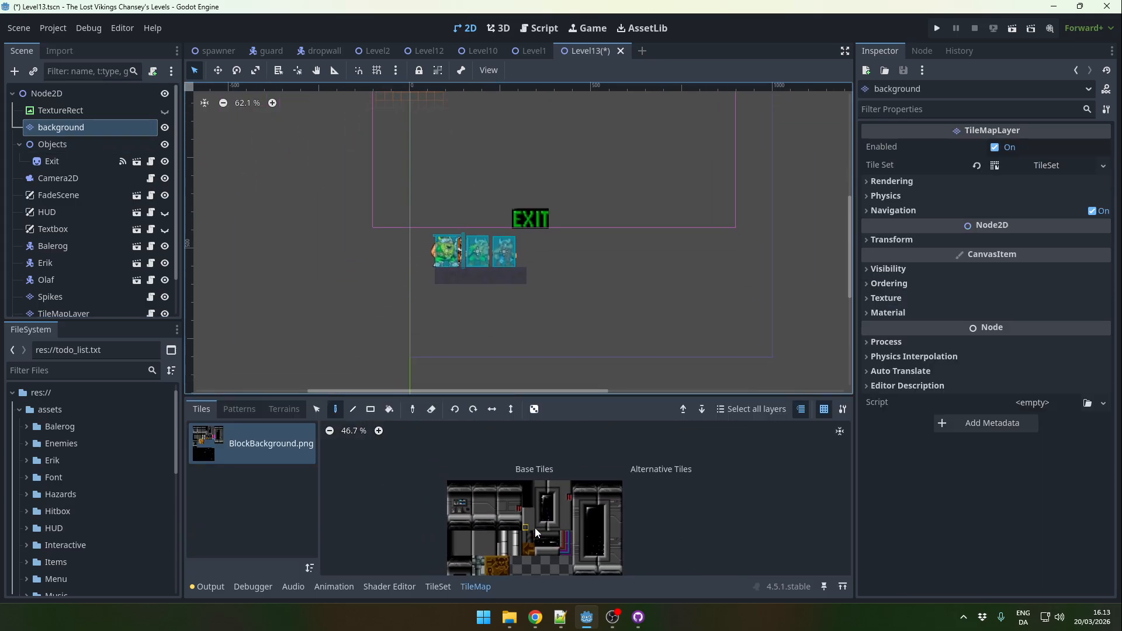
left_click_drag(459, 492, 539, 532)
scroll(488, 258, "up", 1)
left_click_drag(471, 228, 247, 232)
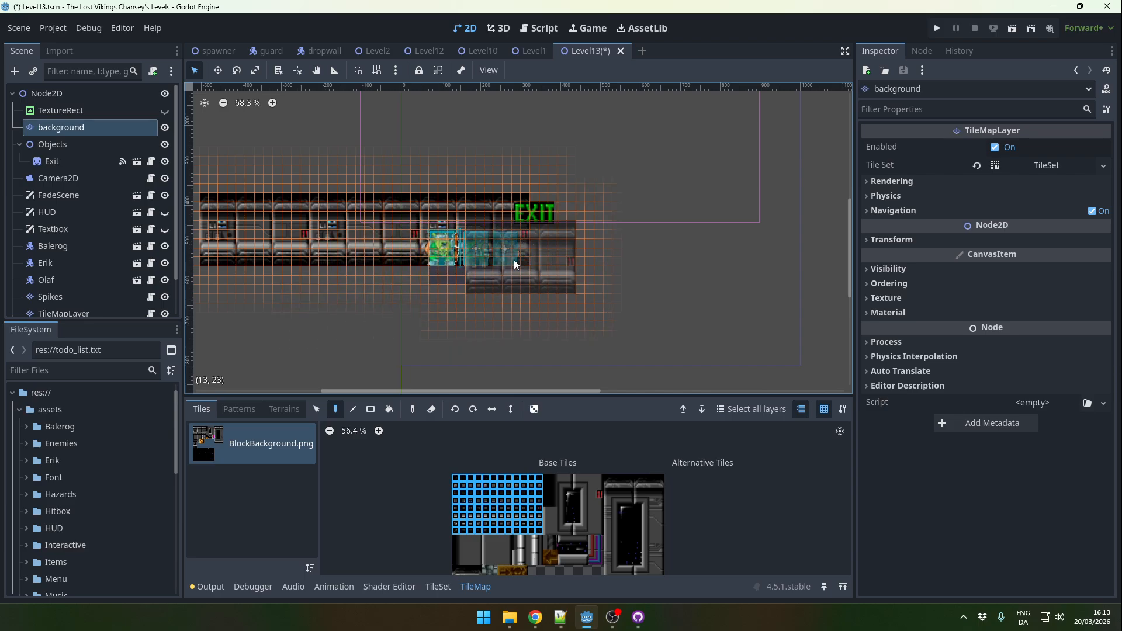
key("Escape")
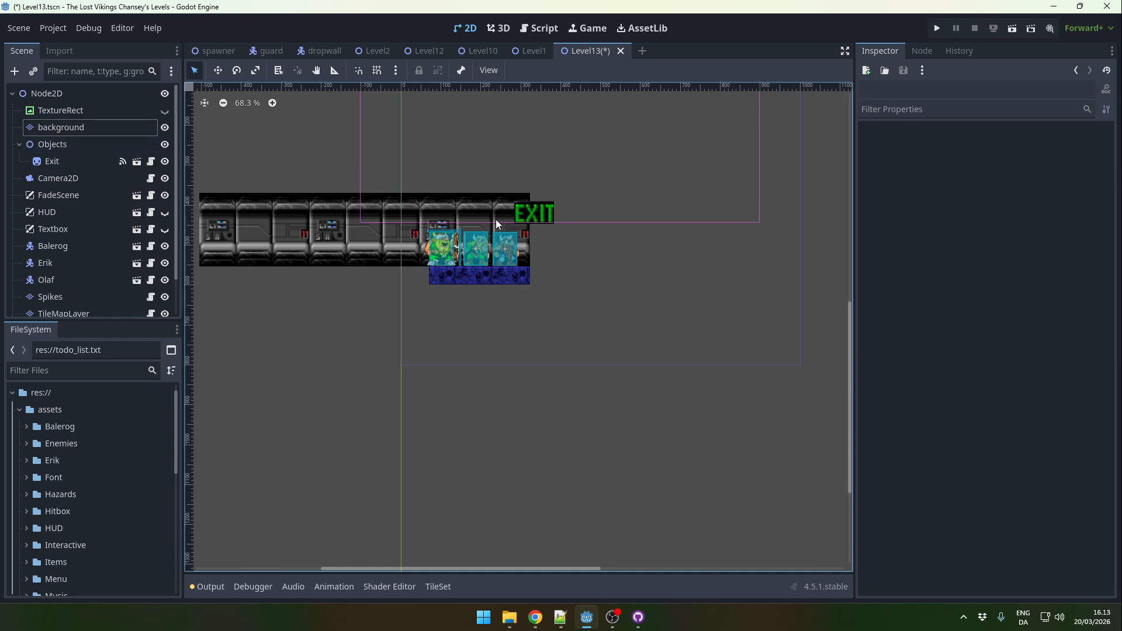
Step: Instantiate button.tscn as a child of the Objects node and position it above the rightmost viking, beside the exit
left_click(92, 149)
right_click(502, 224)
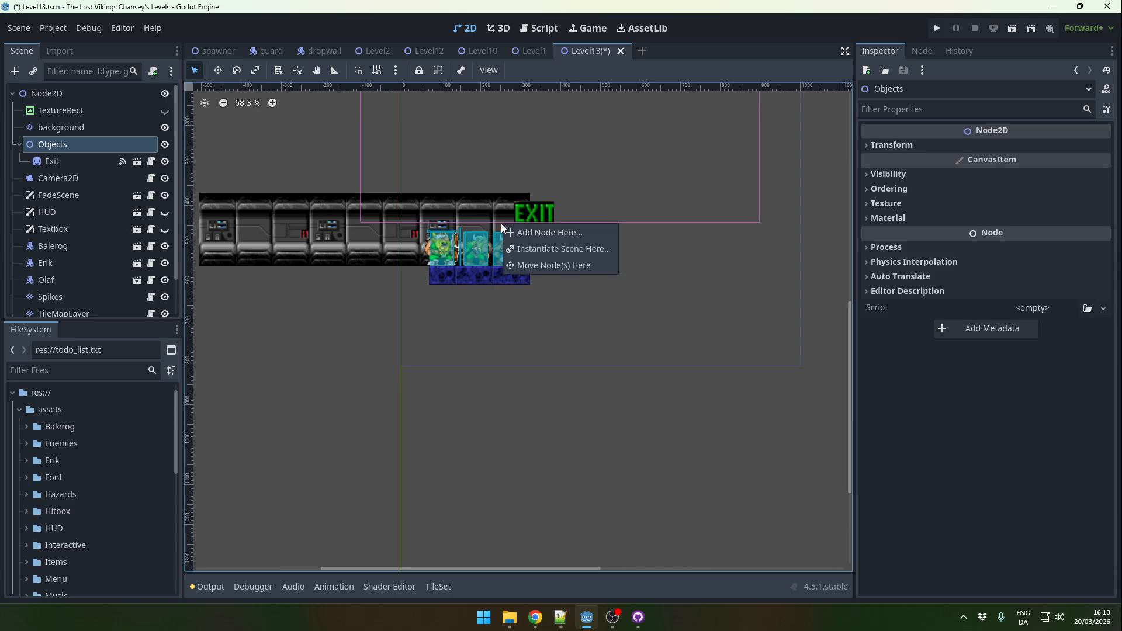
left_click(556, 249)
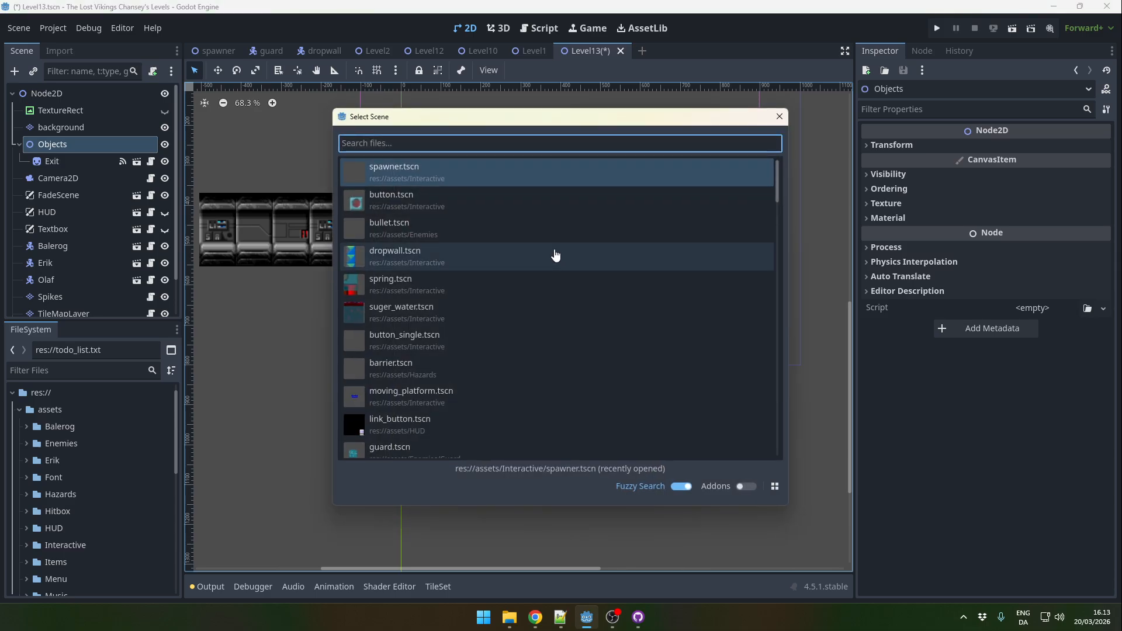
type("button")
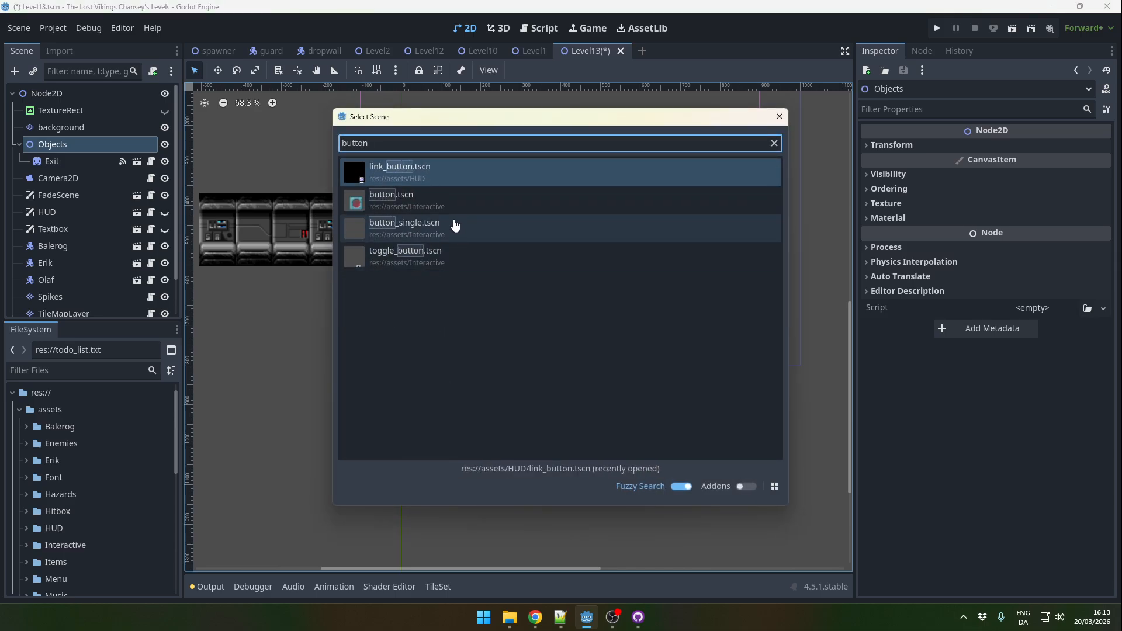
double_click(412, 201)
mouse_move(491, 227)
left_mouse_down()
mouse_move(466, 230)
mouse_move(499, 231)
left_mouse_up()
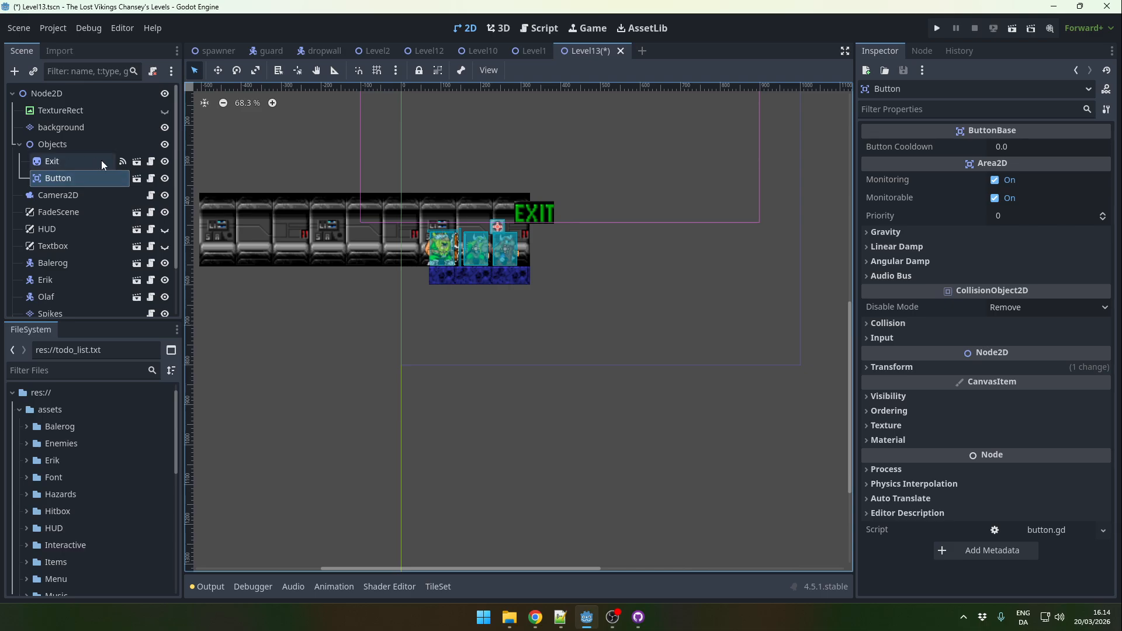
Step: Examine the Camera2D limit boundary, try a Bottom limit of 46 px, and restore it to 10000 px
left_click(112, 195)
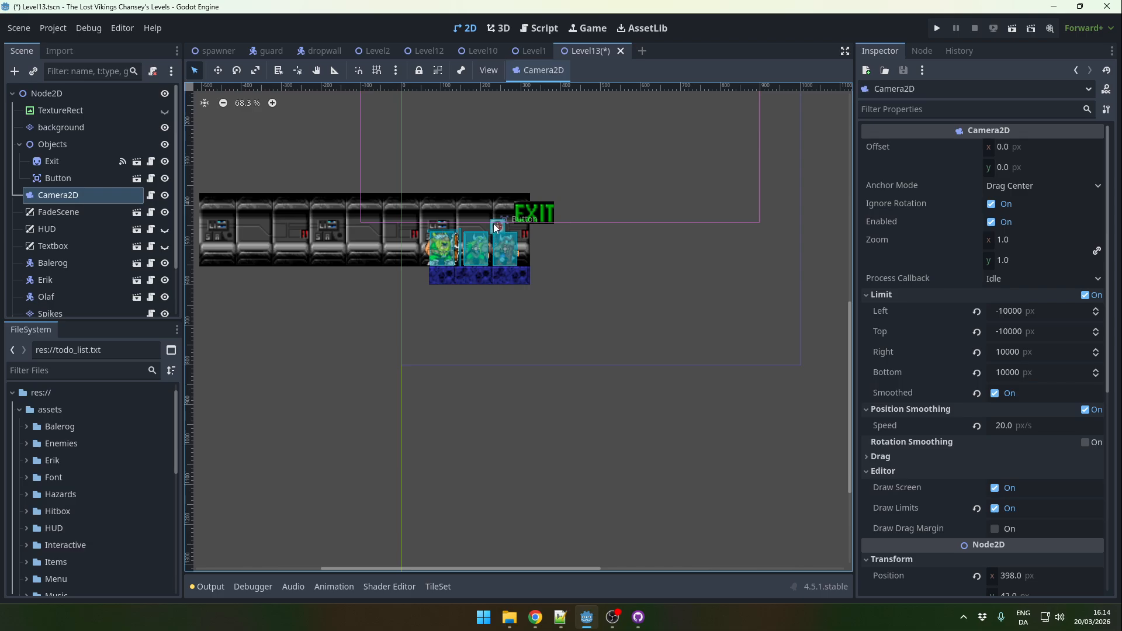
scroll(505, 245, "down", 2)
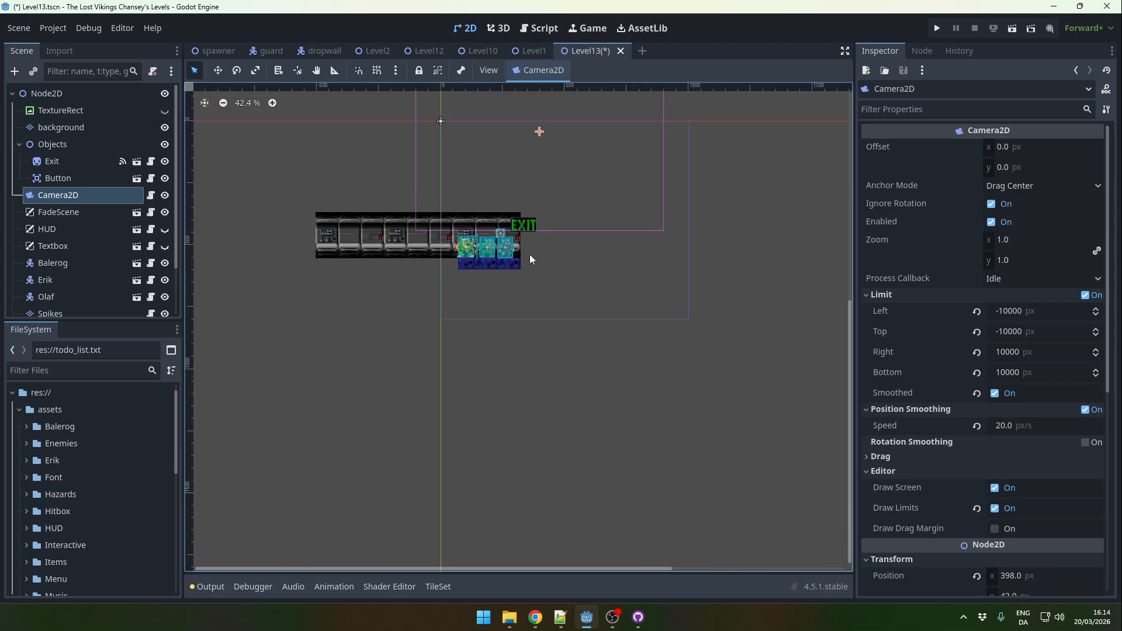
scroll(525, 251, "down", 14)
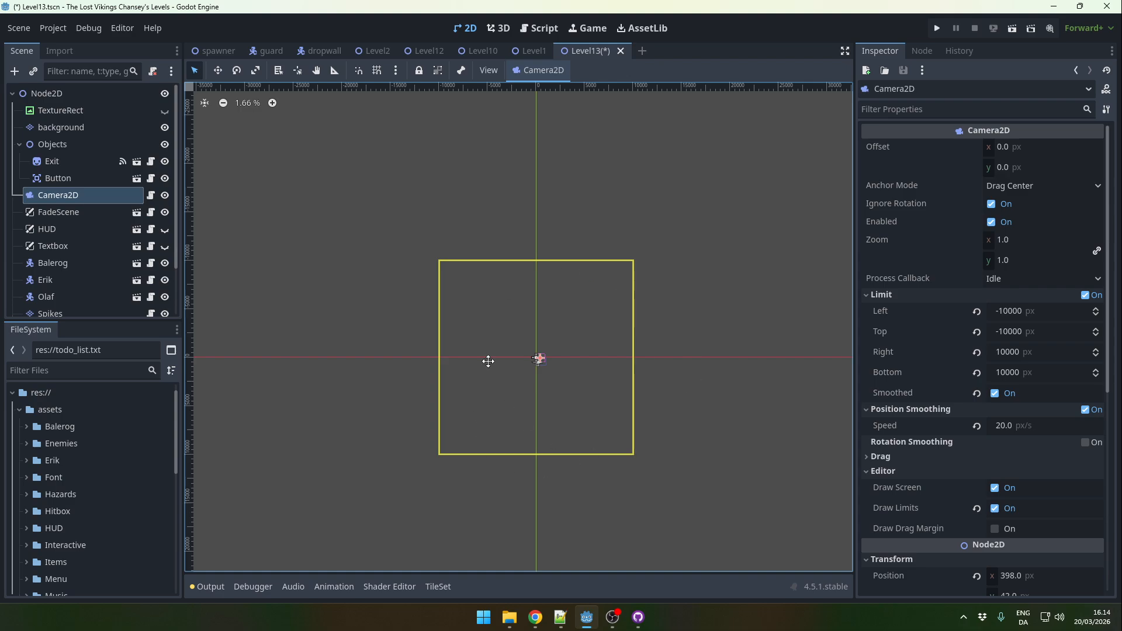
scroll(538, 359, "up", 2)
scroll(537, 359, "up", 12)
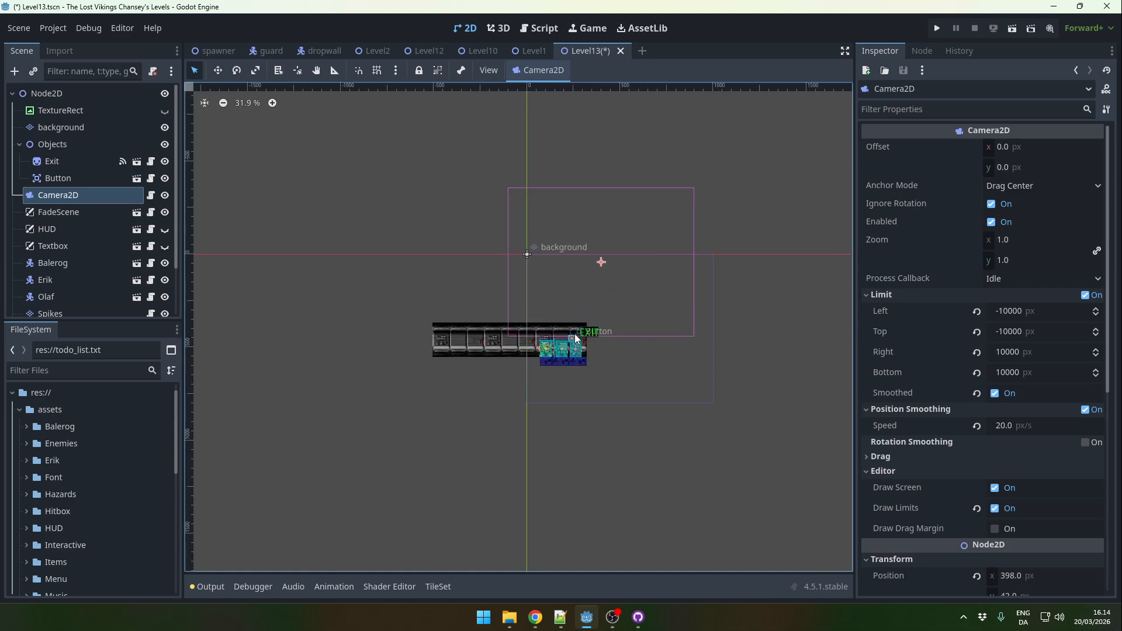
left_click(1006, 373)
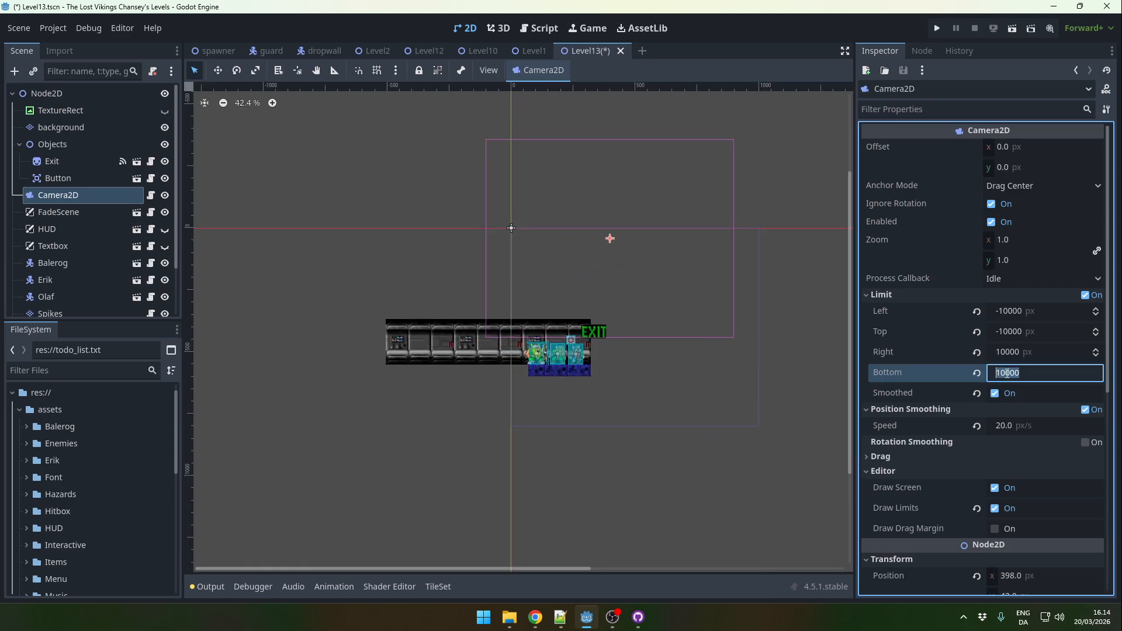
type("46")
key("Return")
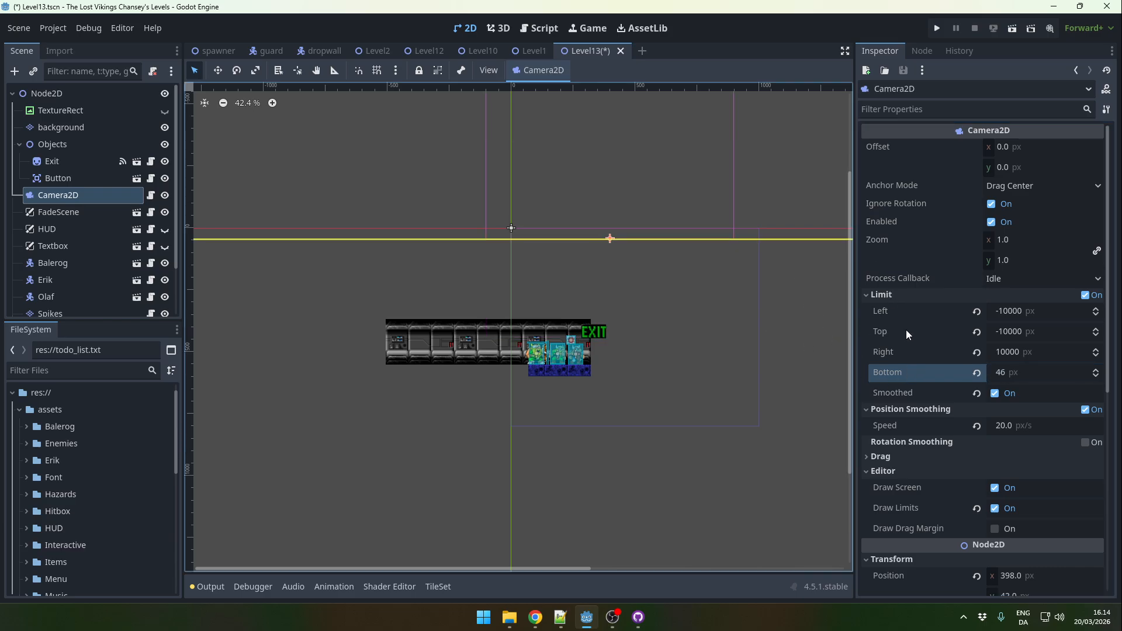
left_click(1002, 375)
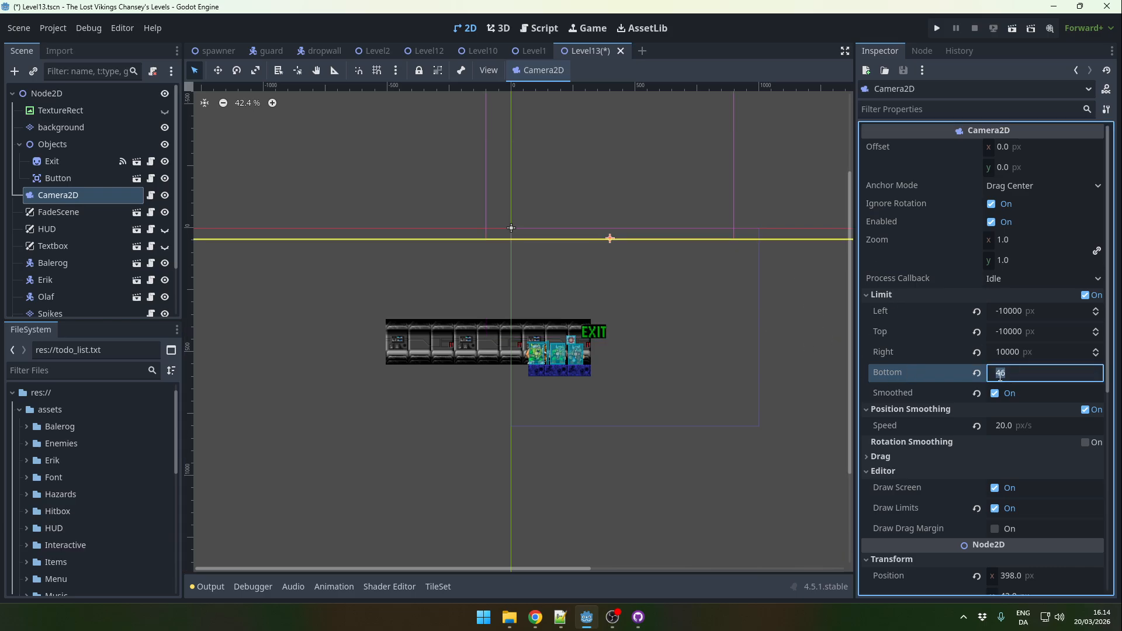
type("10000")
key("Return")
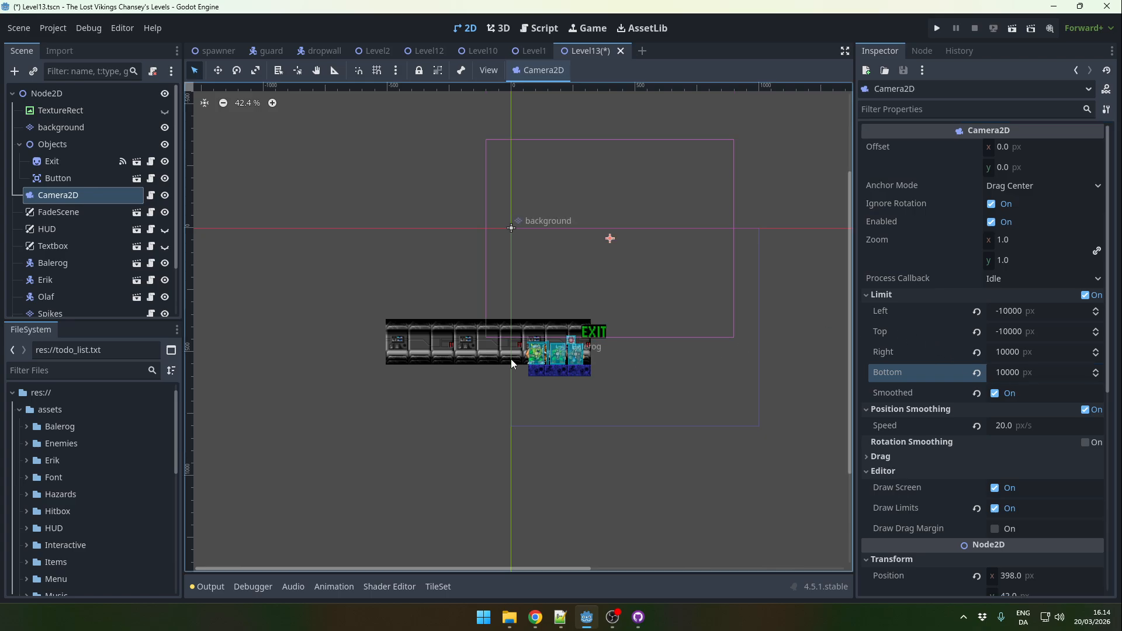
Step: Inspect the FadeScene node and preview the HUD and Textbox layers by showing each one and hiding it again
left_click(93, 209)
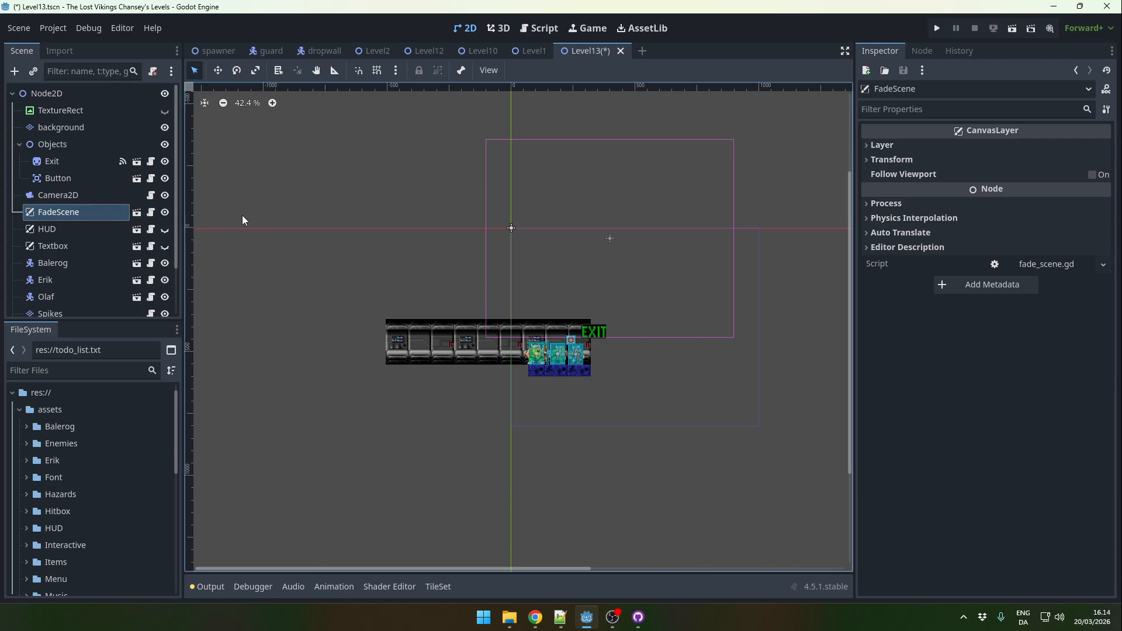
left_click(76, 228)
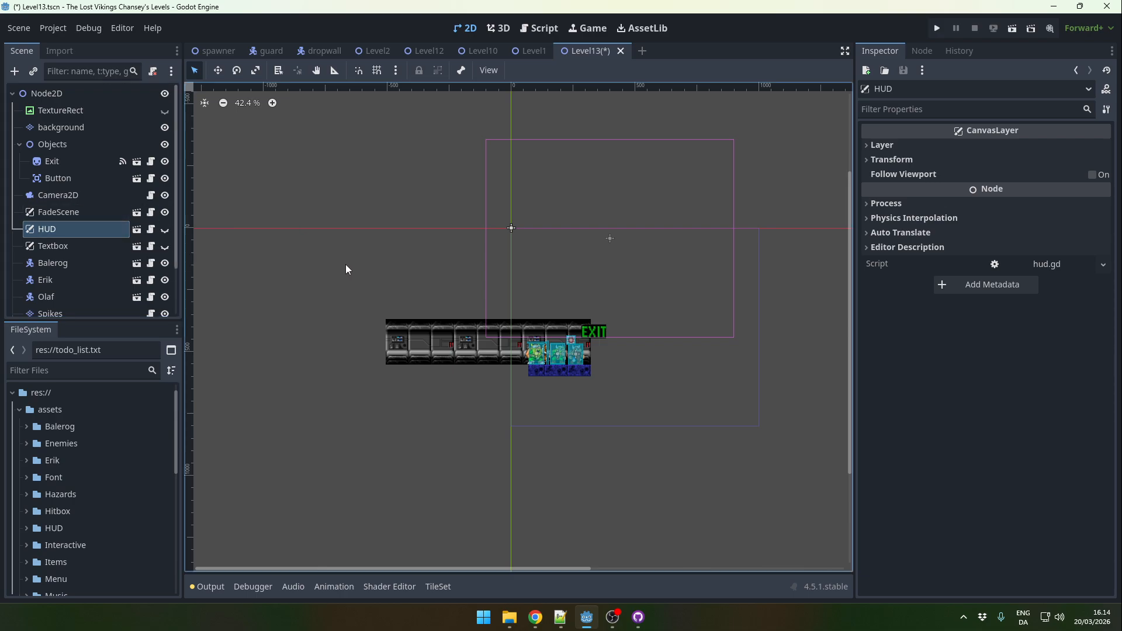
left_click(166, 229)
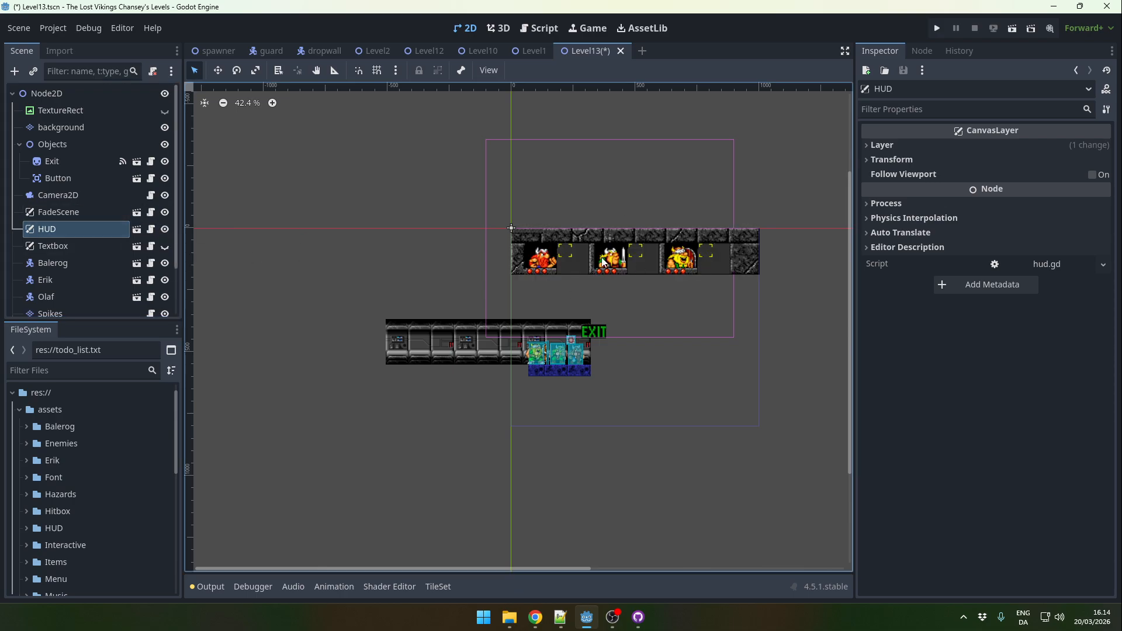
left_click(166, 229)
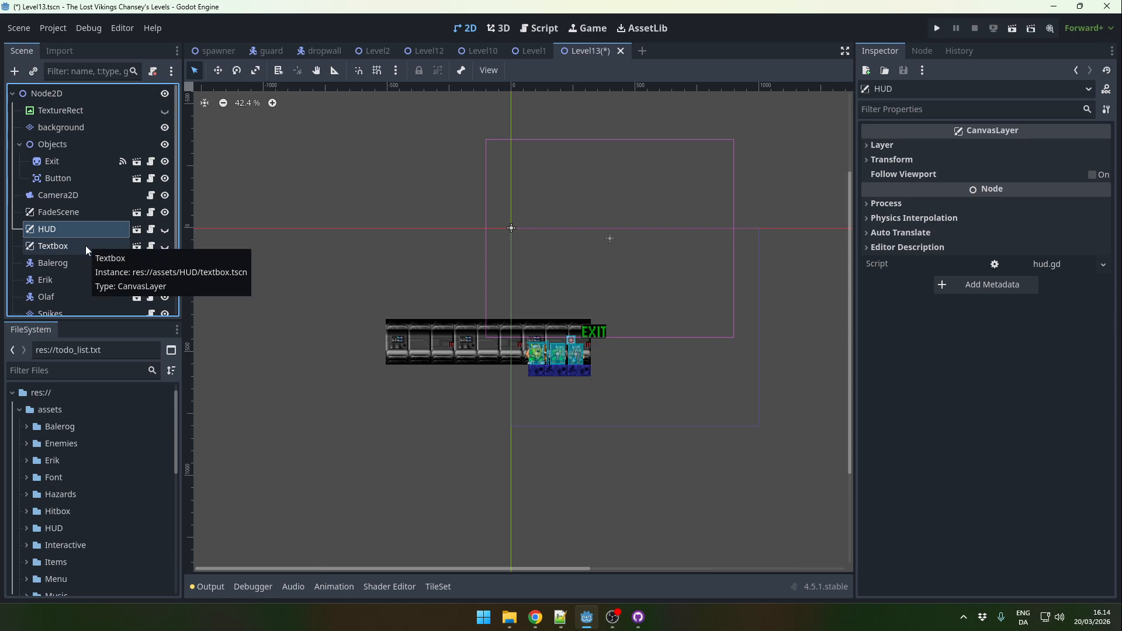
left_click(164, 248)
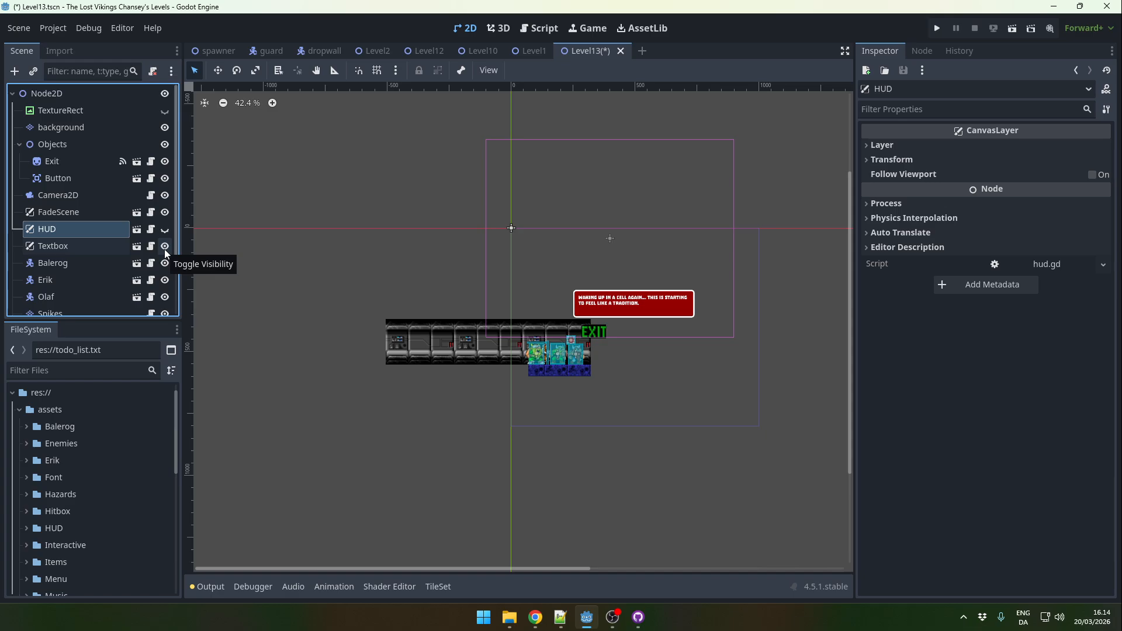
left_click(164, 249)
Step: Inspect the Balerog, Erik and Olaf character nodes and where each stands in the level
scroll(92, 259, "down", 2)
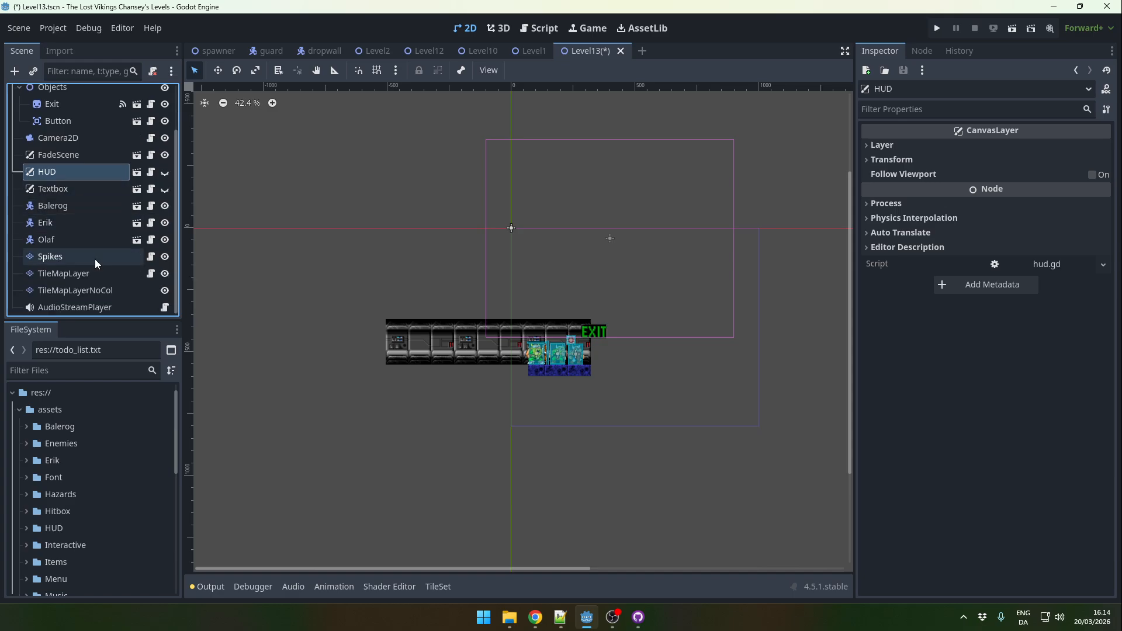
middle_click_drag(338, 276, 255, 267)
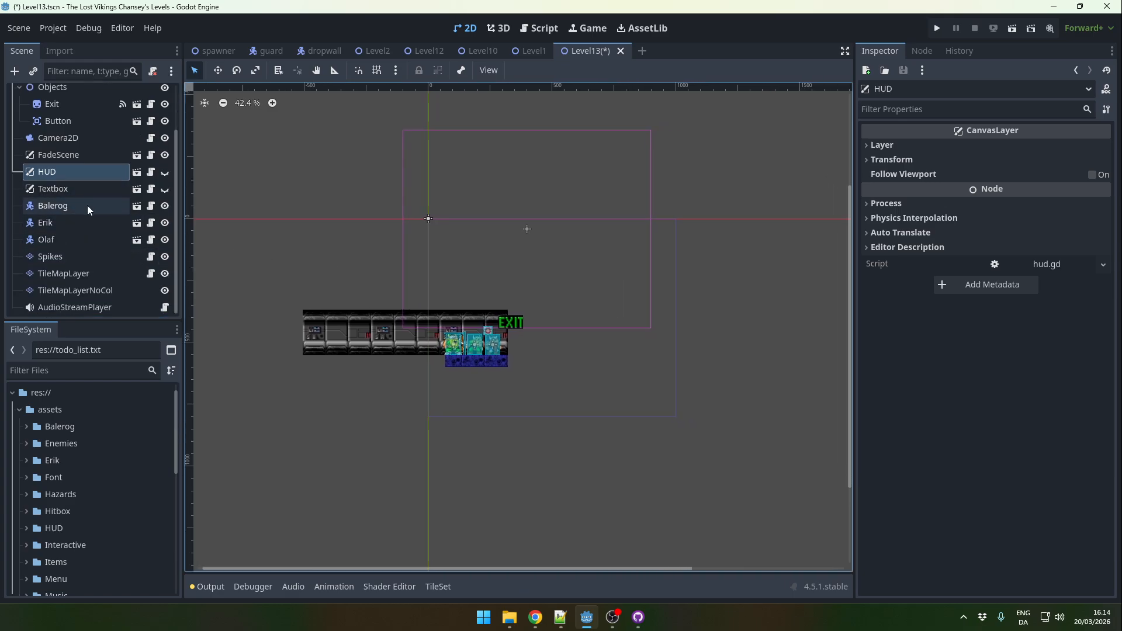
left_click(86, 205)
left_click(83, 219)
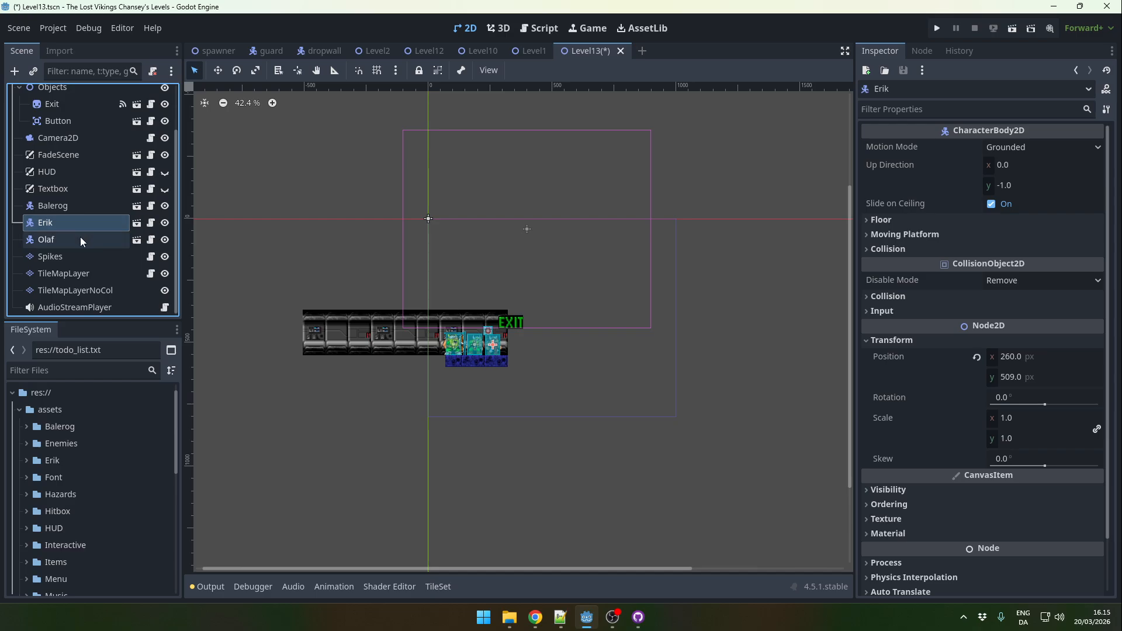
left_click(79, 237)
left_click(69, 210)
left_click(68, 220)
left_click(68, 238)
Step: Paint a horizontal row of the red-and-white based spikes from spikes.png on the Spikes layer, right of the starting platform
left_click(68, 256)
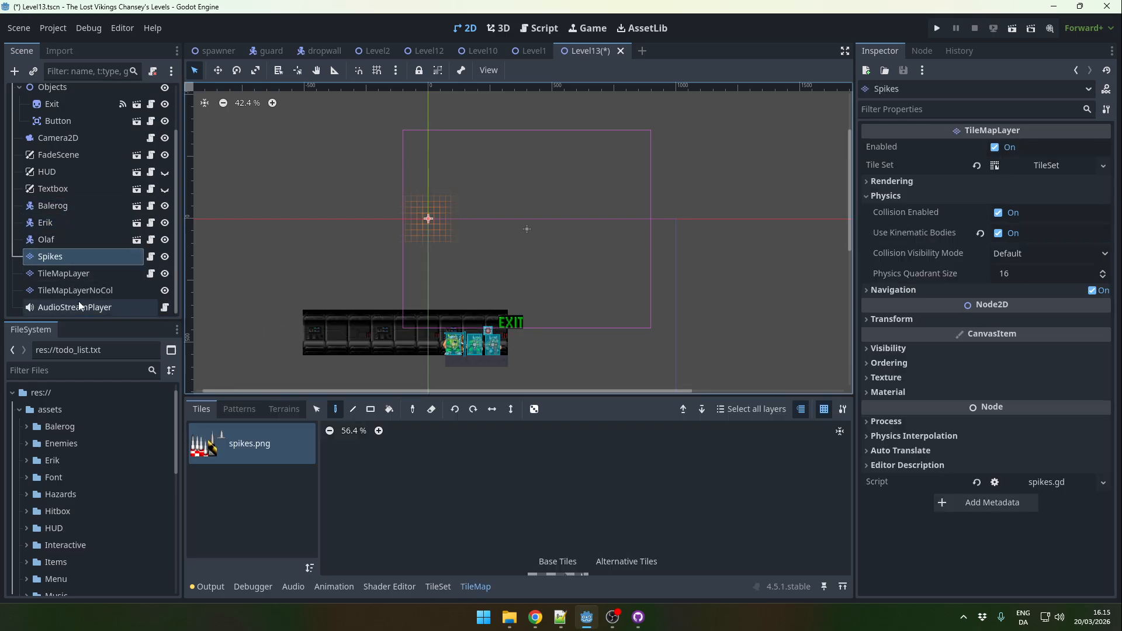
scroll(505, 289, "up", 1)
middle_click_drag(521, 298, 495, 215)
scroll(399, 288, "up", 4)
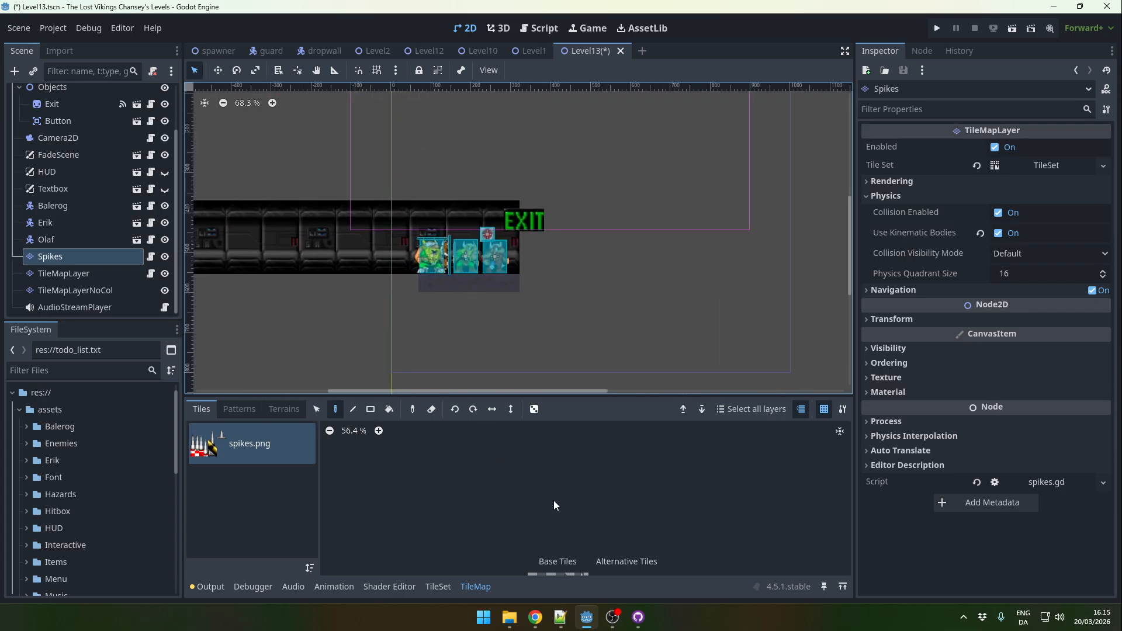
scroll(563, 502, "down", 1)
scroll(551, 553, "up", 1)
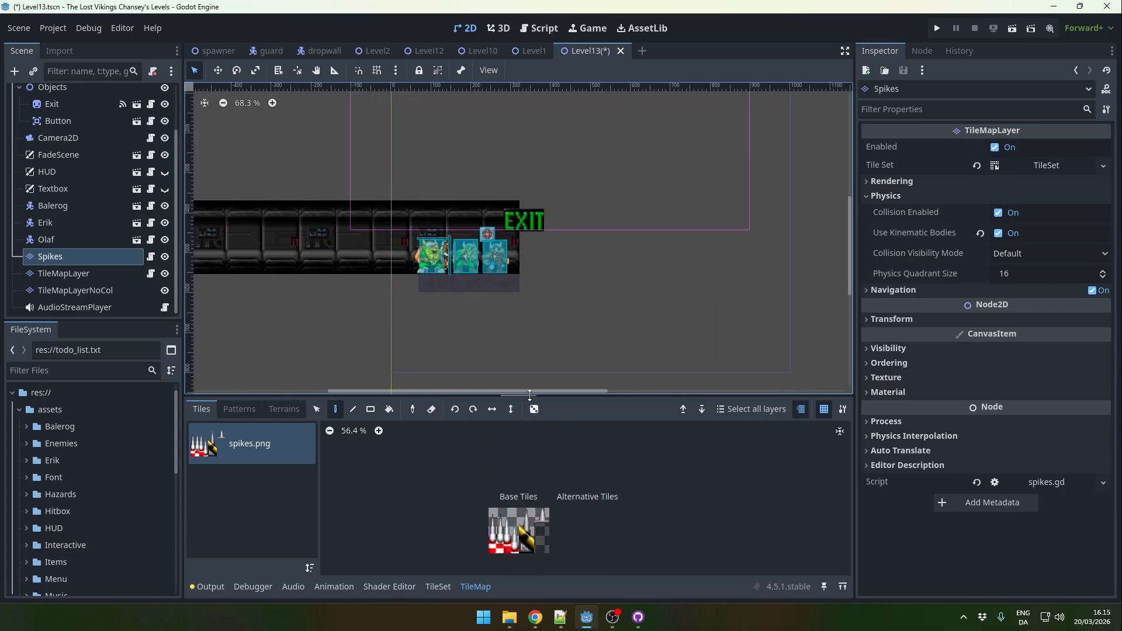
left_click_drag(490, 510, 511, 553)
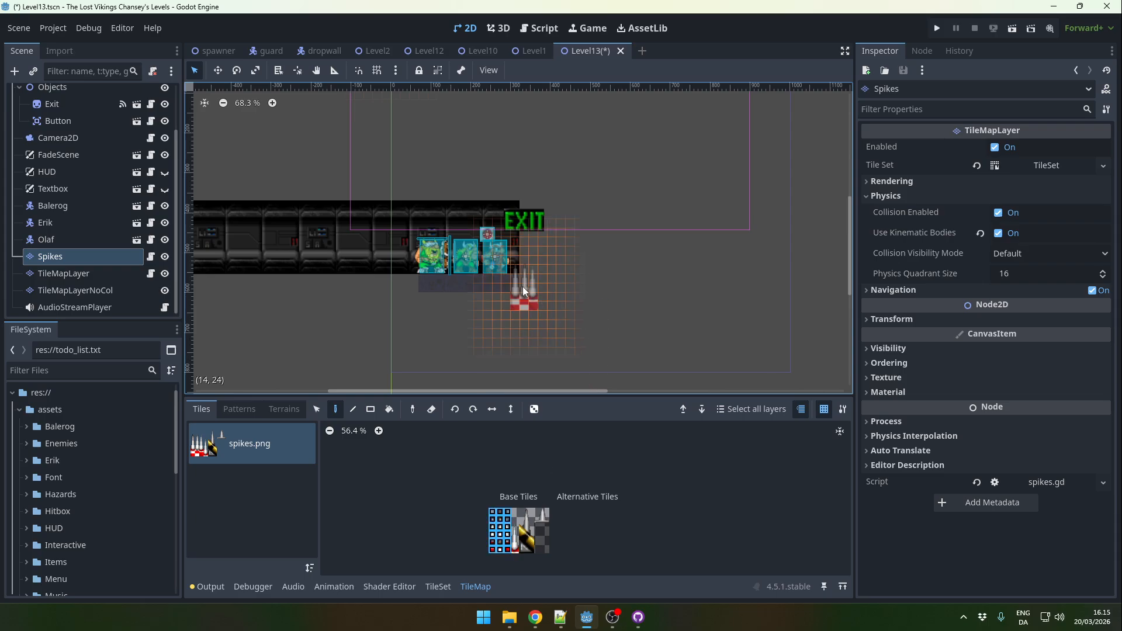
left_click_drag(598, 274, 681, 275)
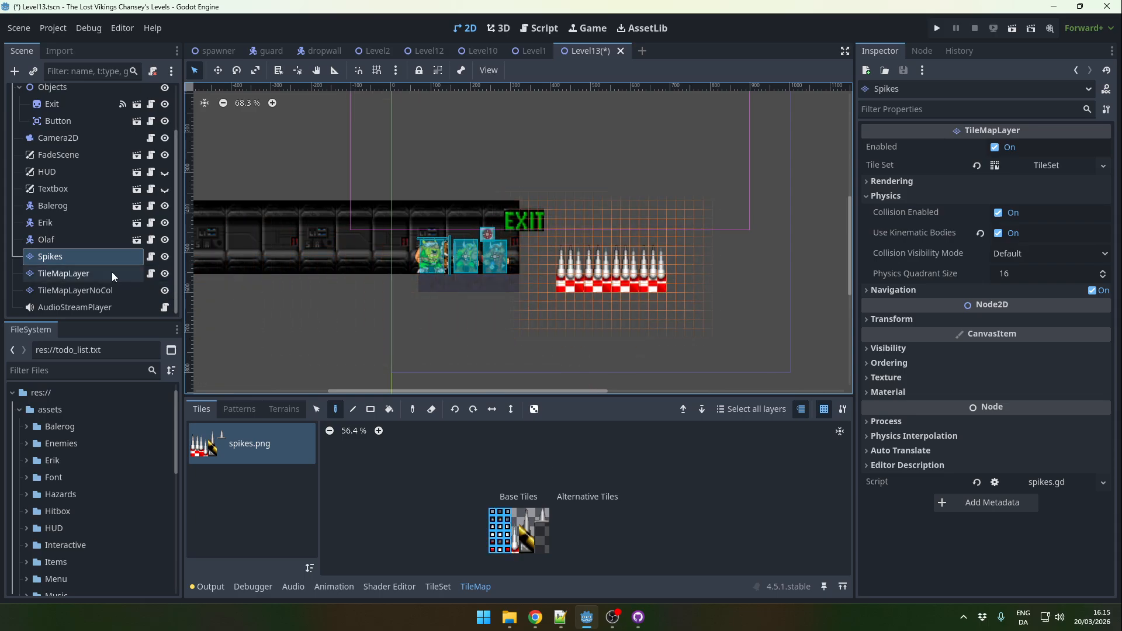
Step: Extend the starting platform's floor leftward on TileMapLayer with the blue truss tiles from Block.png
left_click(94, 273)
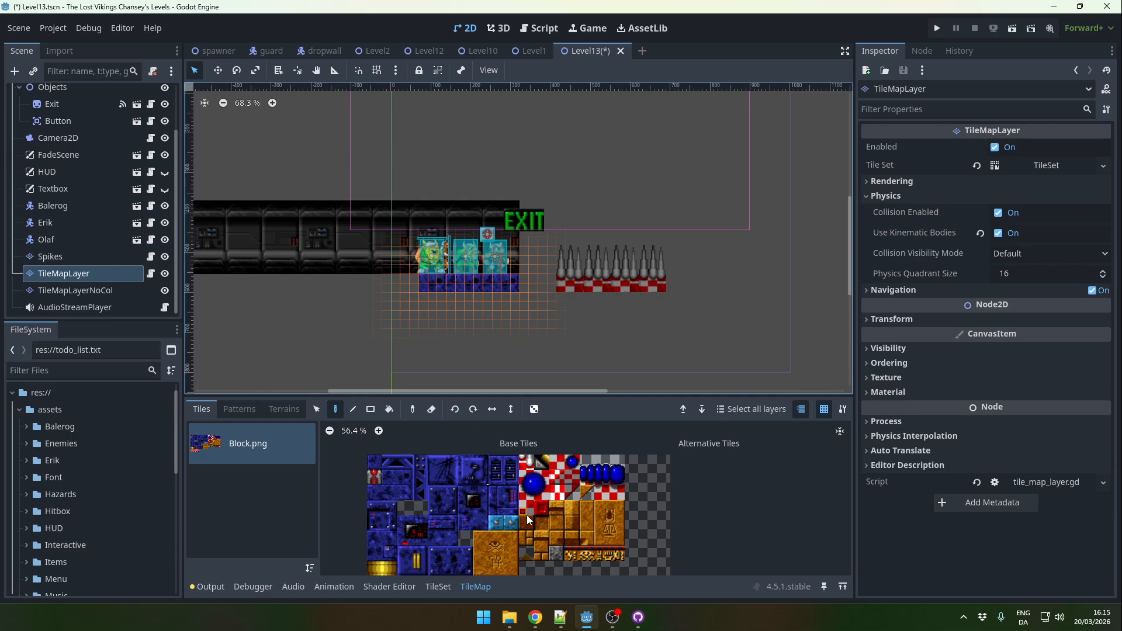
middle_click_drag(514, 525, 566, 512)
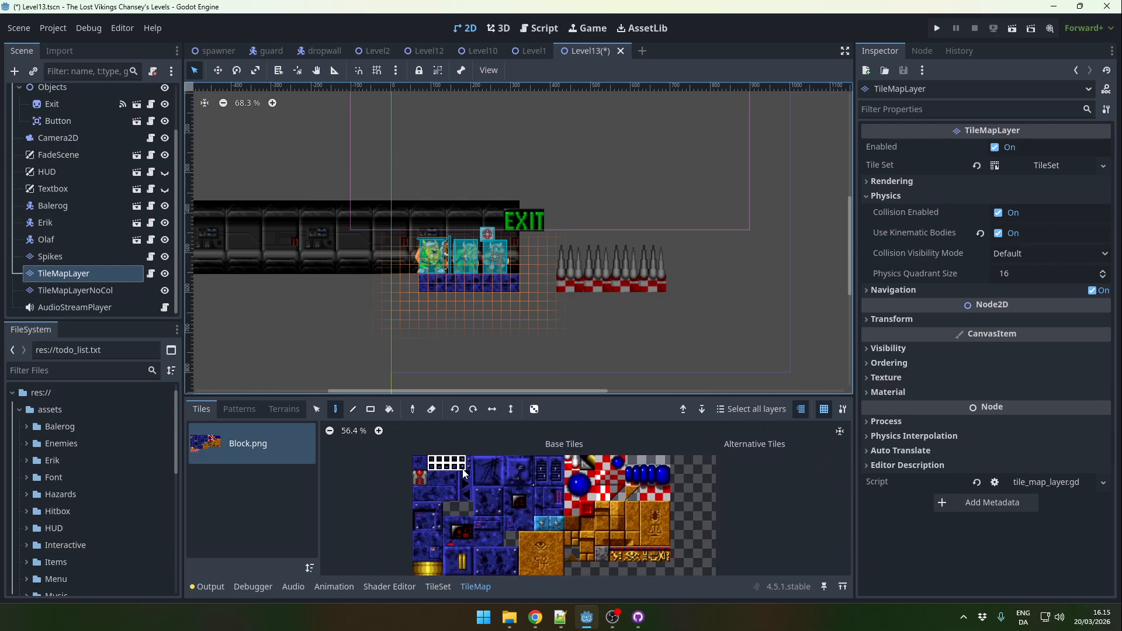
left_click_drag(464, 473, 458, 468)
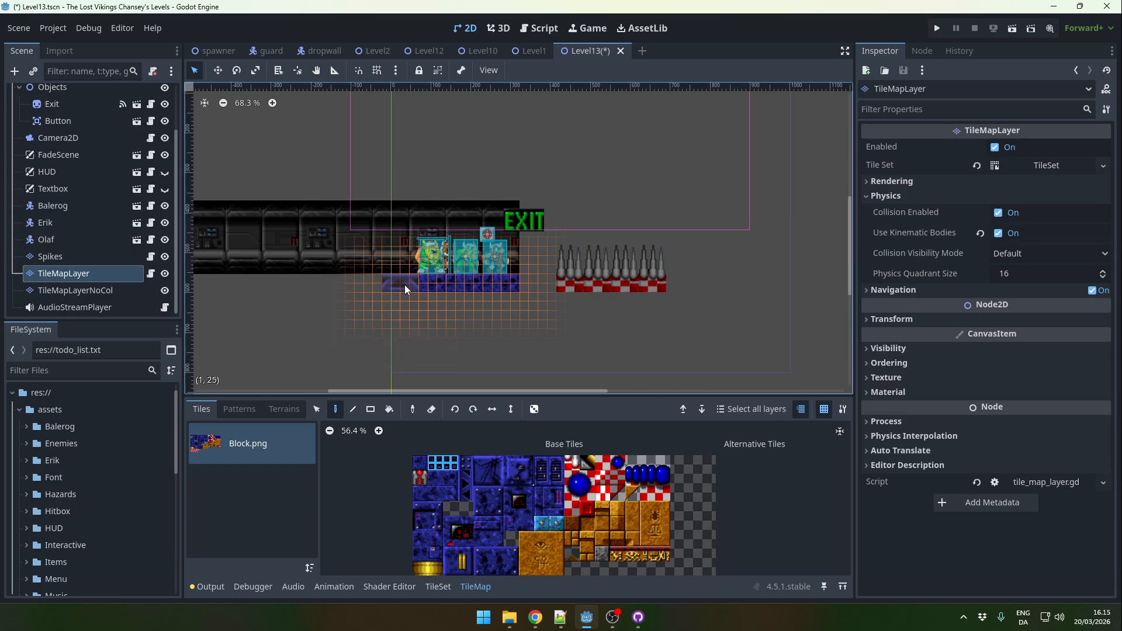
left_click_drag(405, 285, 244, 281)
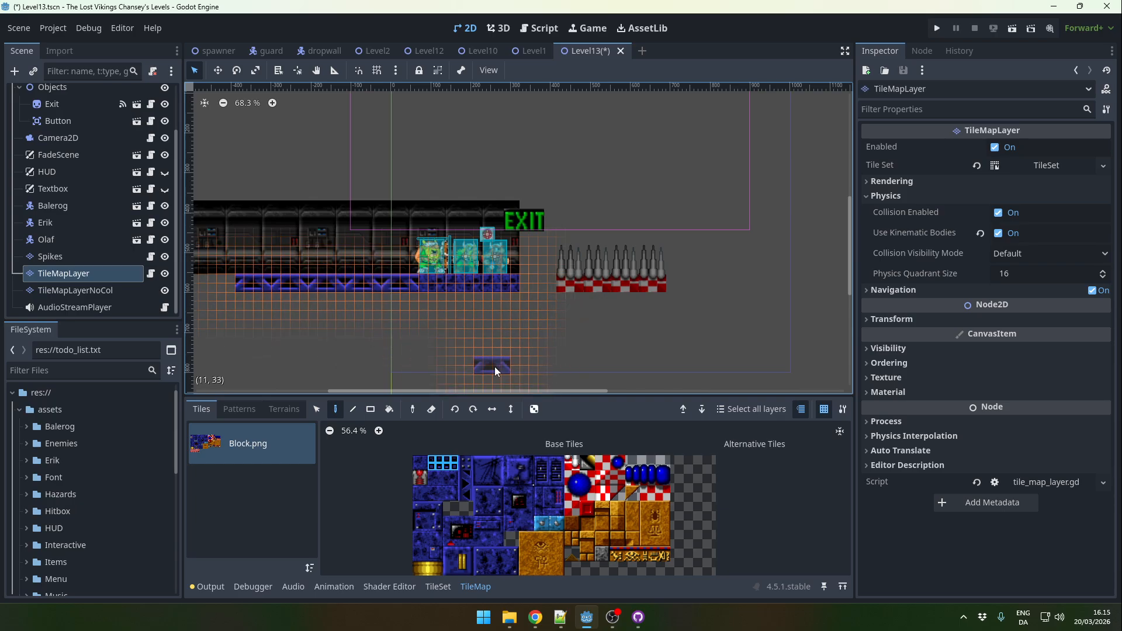
Step: Paint a three-block-high column of dark blue block tiles on TileMapLayerNoCol, left of the vikings
left_click(107, 290)
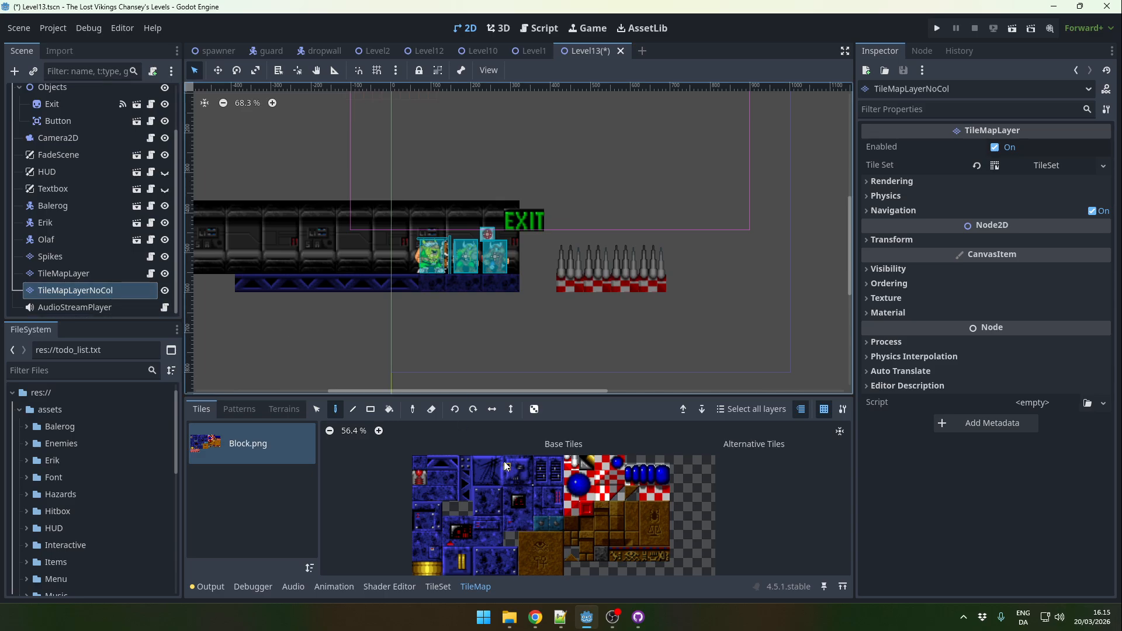
left_click_drag(478, 460, 497, 478)
left_click_drag(373, 254, 370, 187)
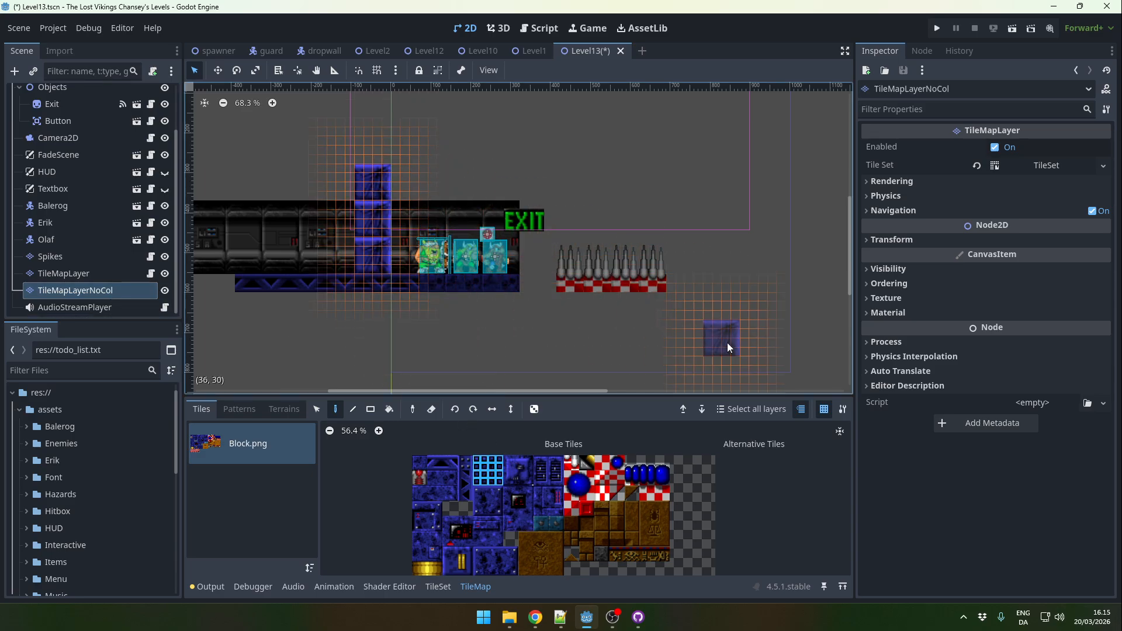
key("Escape")
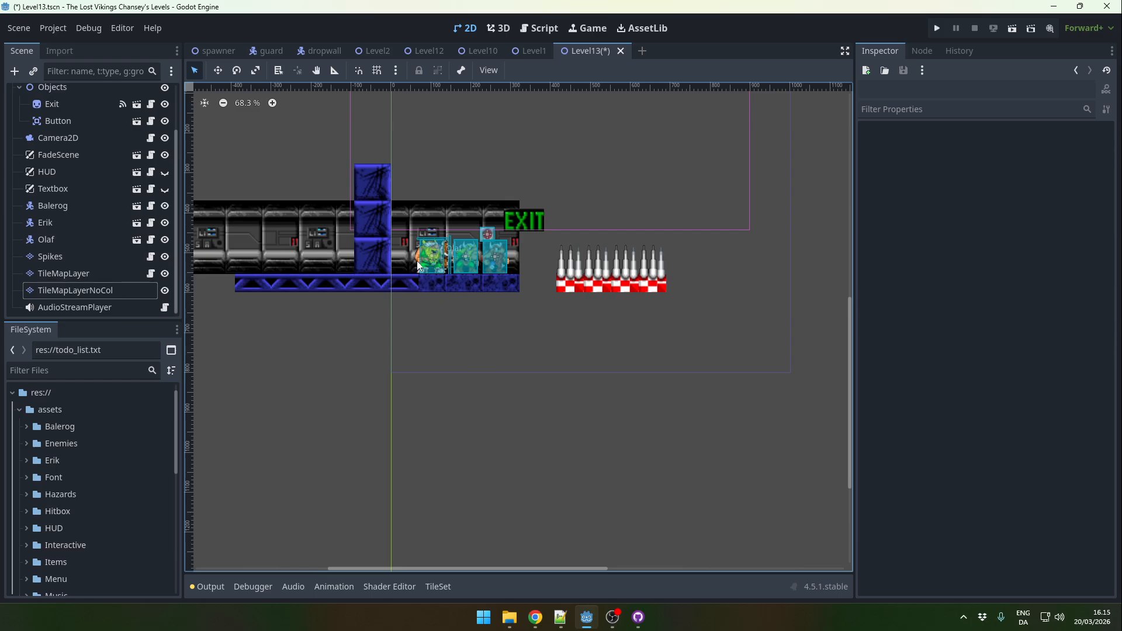
Step: Run the current scene, walk Erik through the non-colliding blue column to test it, and close the game
left_click(1032, 28)
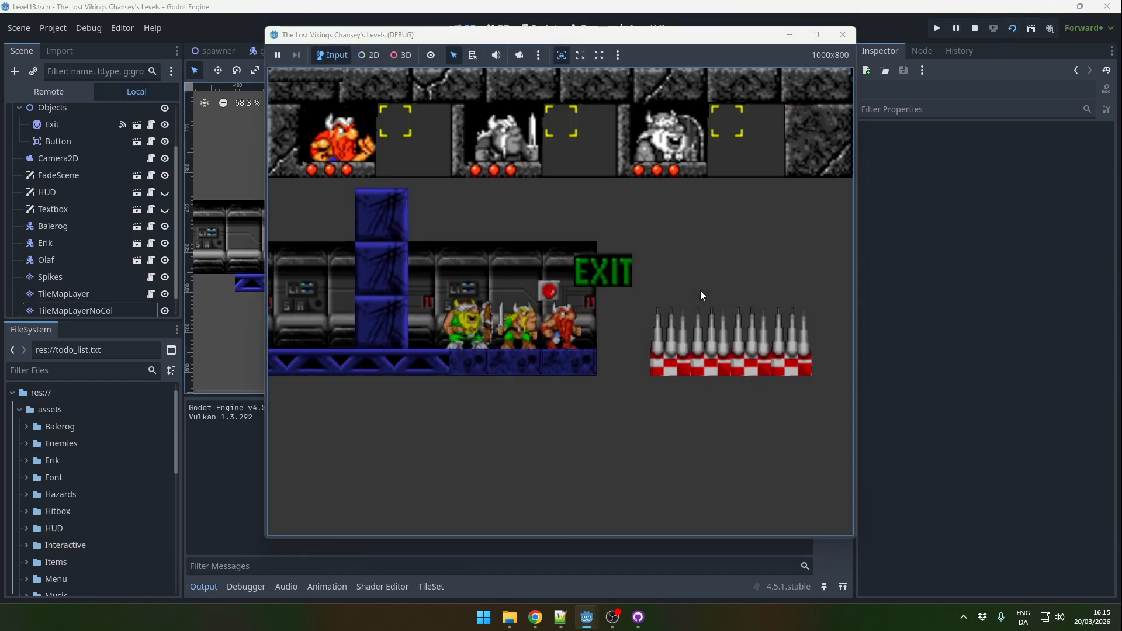
key("Left")
key("Right")
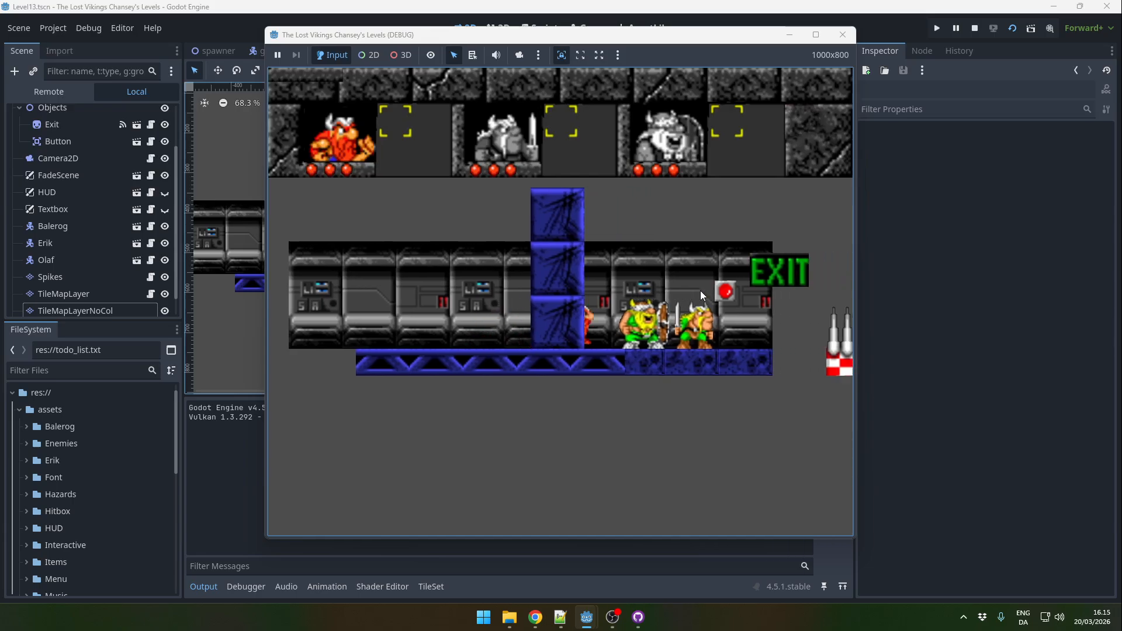
left_click(843, 35)
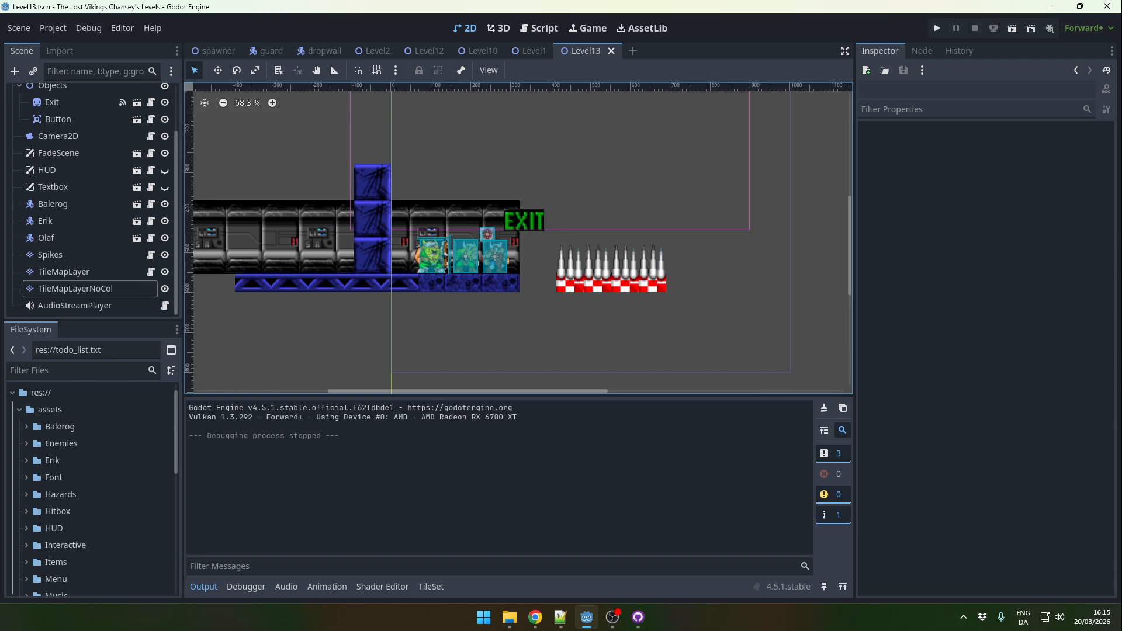
Step: Move the Button object to (149, 413), up and left above the vikings
key("alt+Tab")
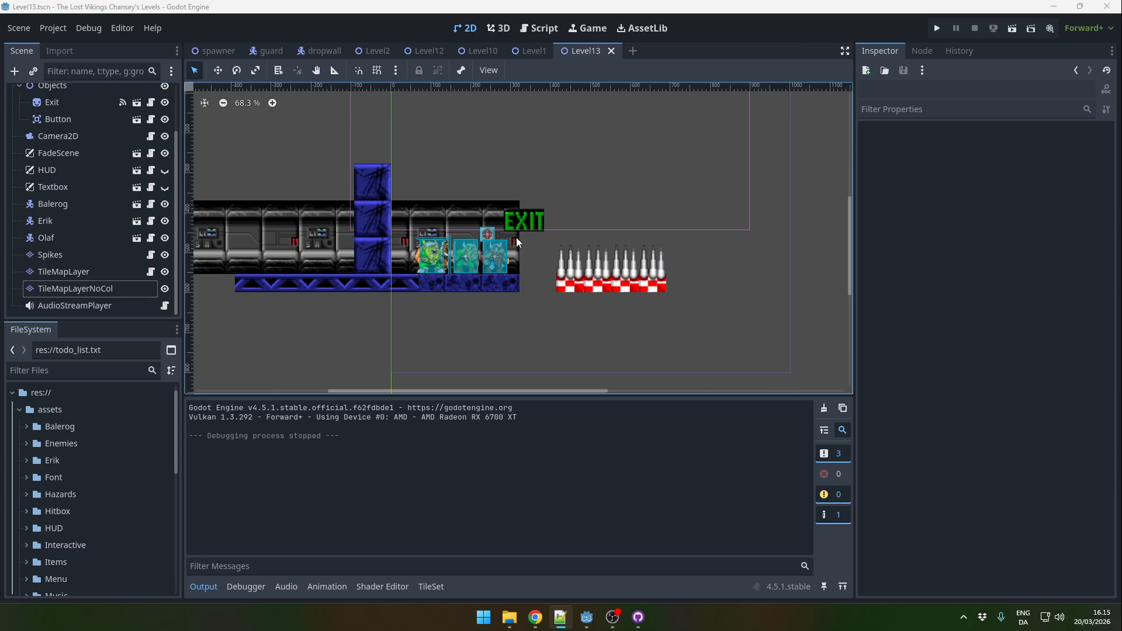
scroll(517, 237, "up", 3)
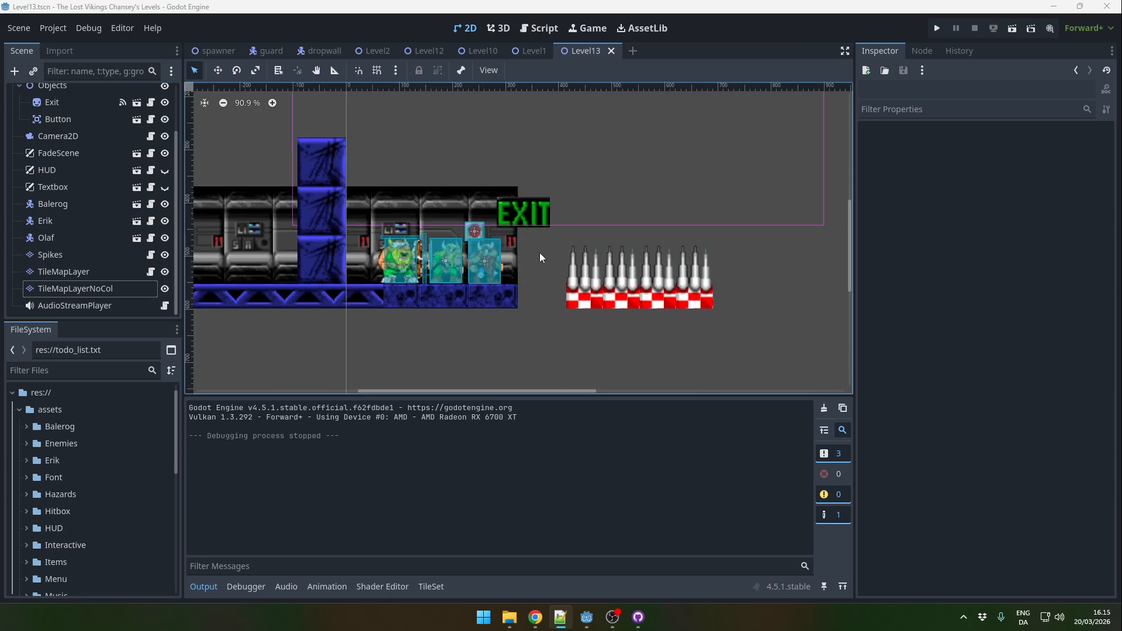
scroll(539, 253, "down", 1)
left_click(539, 251)
left_click_drag(482, 235, 439, 215)
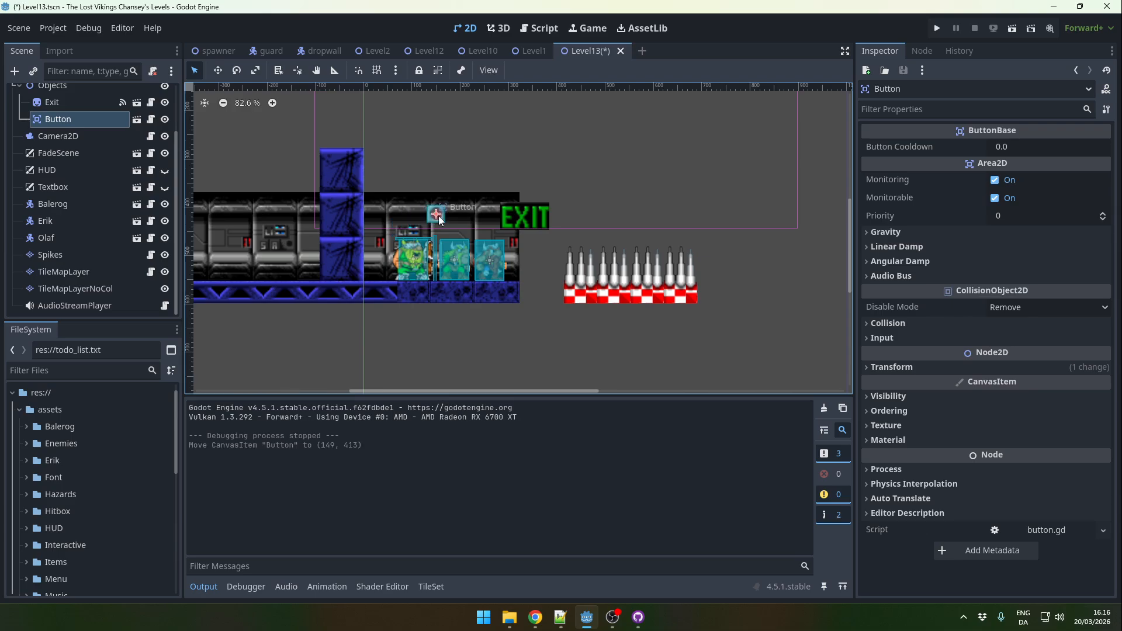
Step: Erase the column of blue block tiles from TileMapLayerNoCol
left_click(339, 266)
right_click_drag(349, 272, 360, 272)
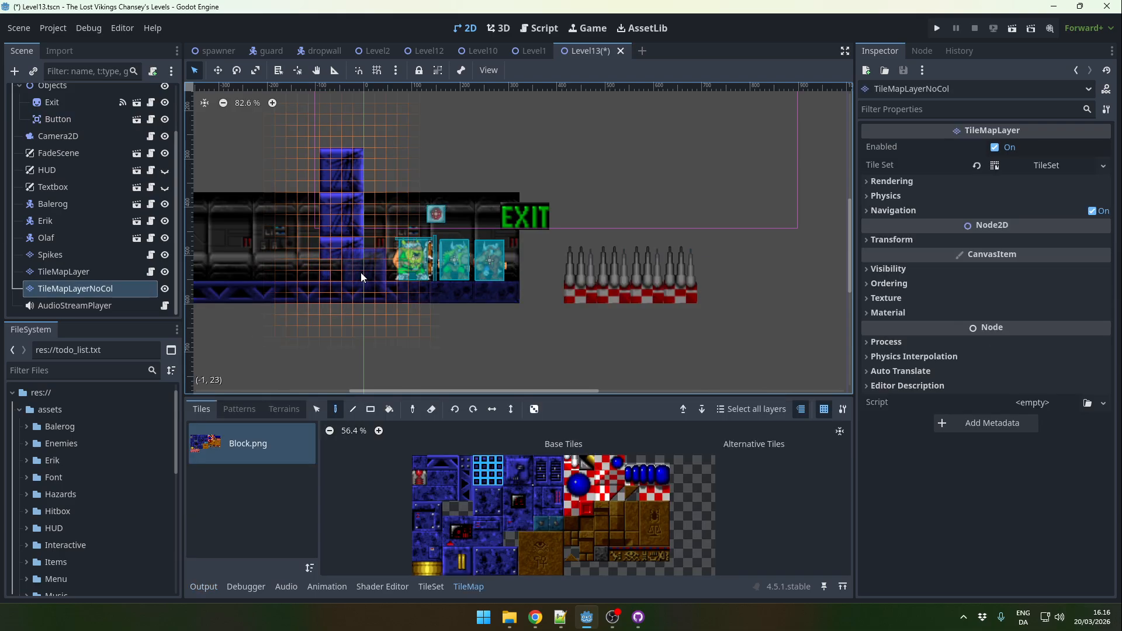
mouse_move(358, 220)
left_mouse_down("ctrl")
mouse_move(350, 258)
mouse_move(360, 255)
left_mouse_up("ctrl")
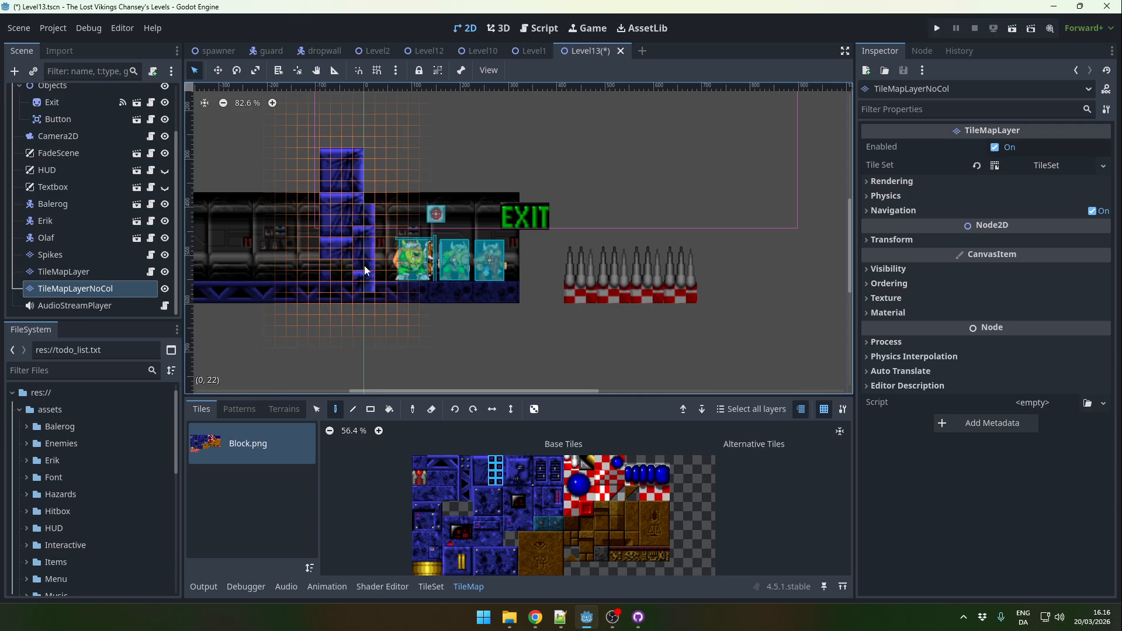
mouse_move(364, 266)
right_mouse_down()
mouse_move(331, 269)
mouse_move(334, 247)
mouse_move(370, 244)
mouse_move(345, 186)
mouse_move(324, 198)
mouse_move(318, 184)
mouse_move(360, 170)
right_mouse_up()
key("Escape")
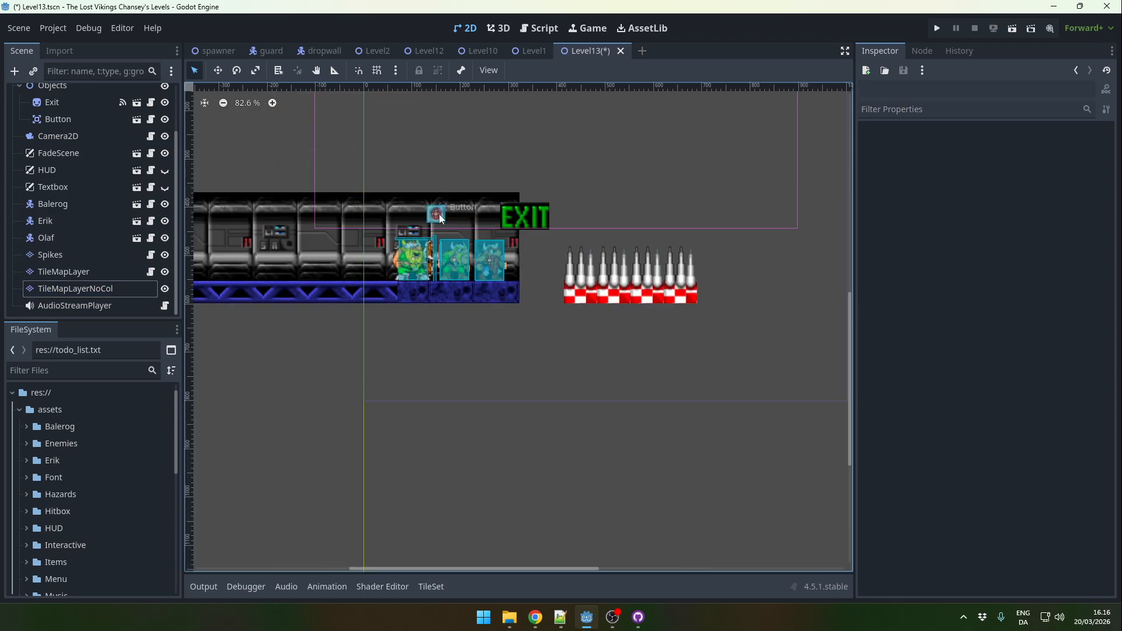
Step: Instantiate door.tscn under Objects and place it on the truss floor left of the vikings
left_click(438, 214)
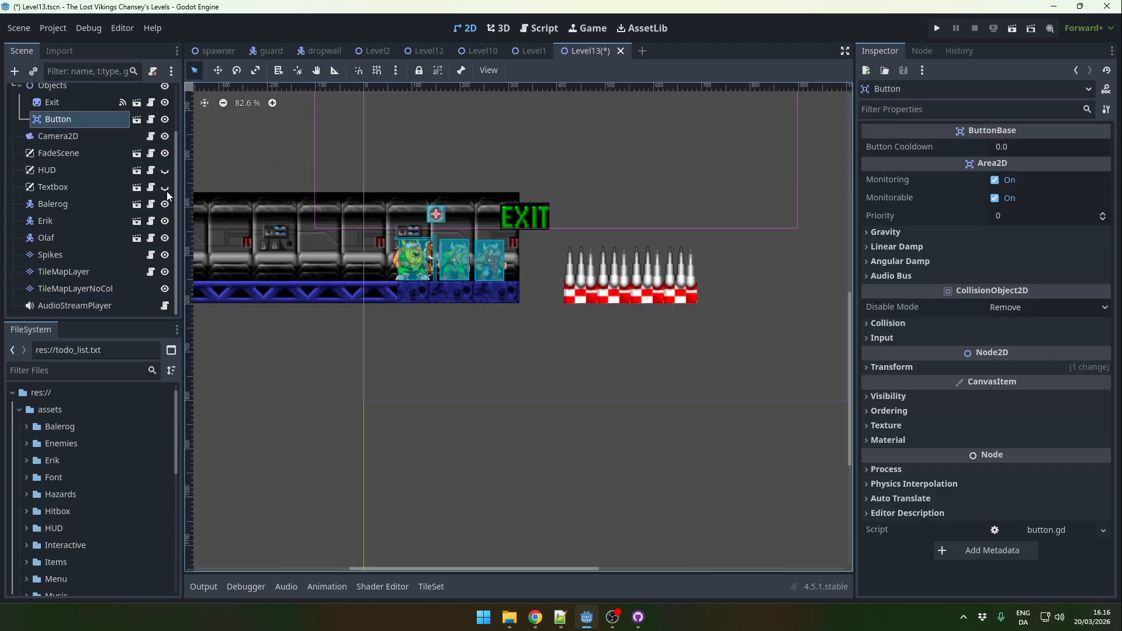
scroll(87, 175, "up", 3)
left_click(61, 142)
right_click(314, 239)
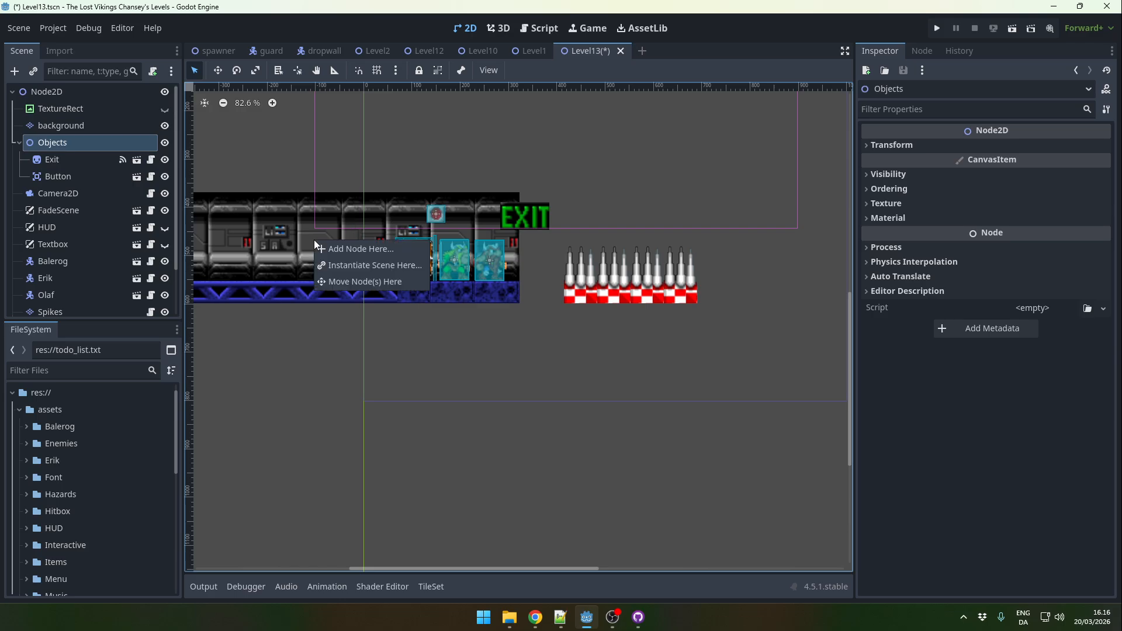
left_click(352, 261)
type("door")
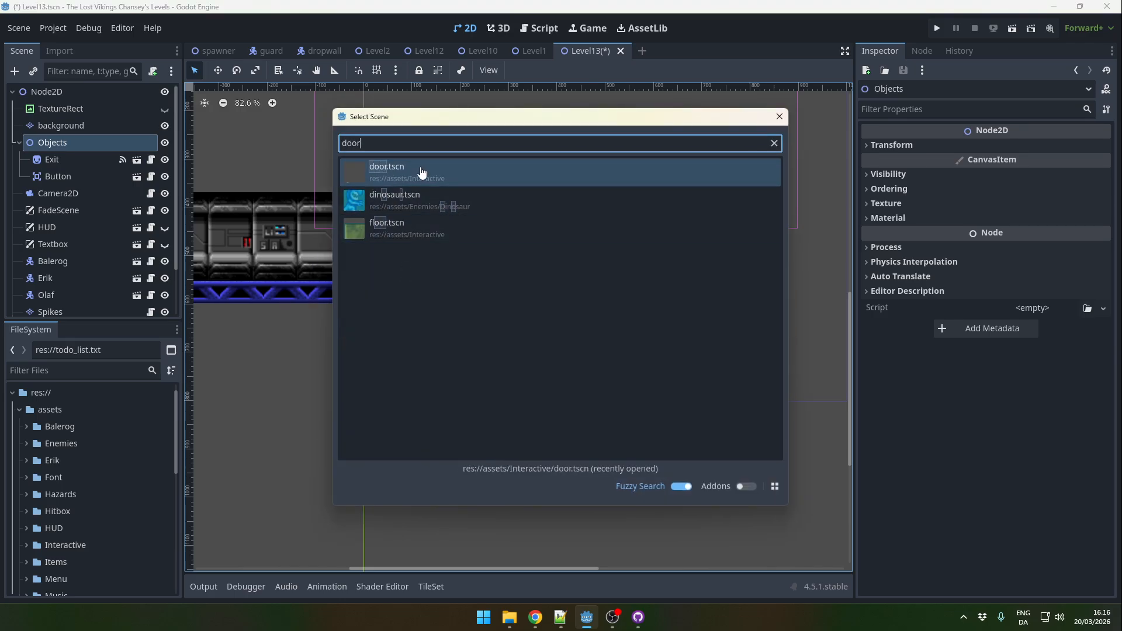
double_click(422, 172)
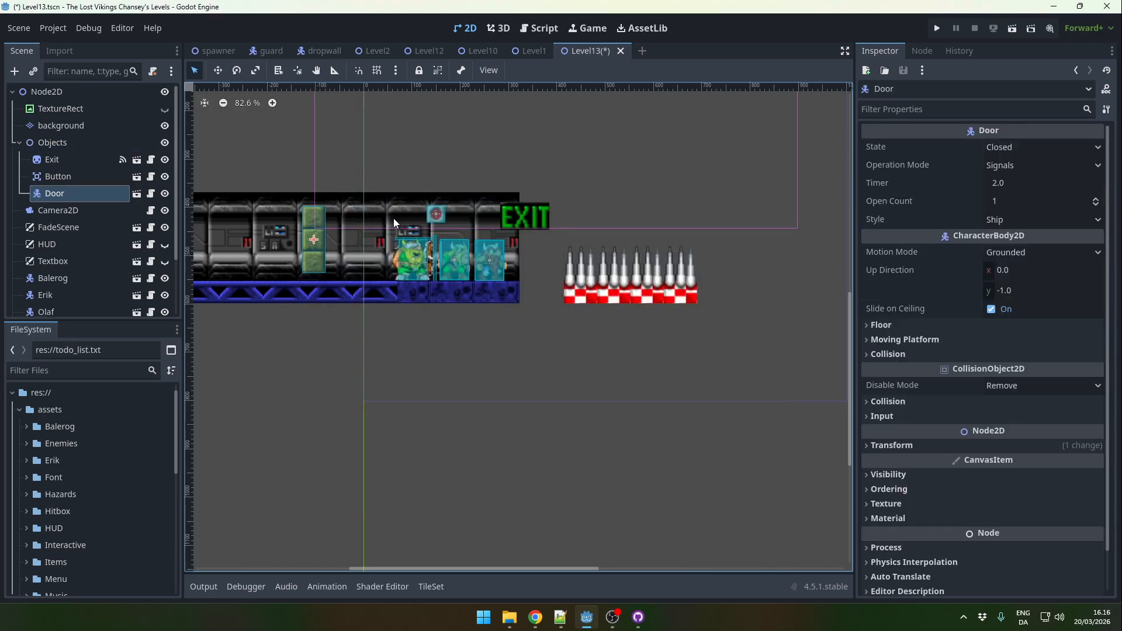
left_click_drag(315, 242, 346, 250)
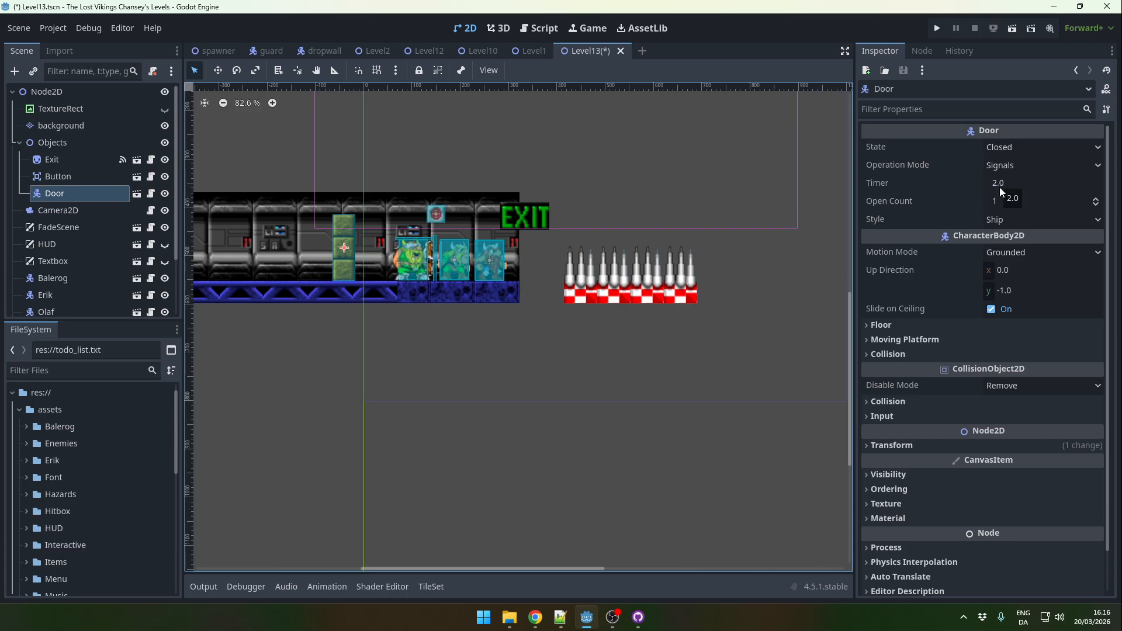
Step: Try the door's Operation Mode as Auto, test it by running the current scene, and close the game
left_click(1007, 153)
left_click(1009, 149)
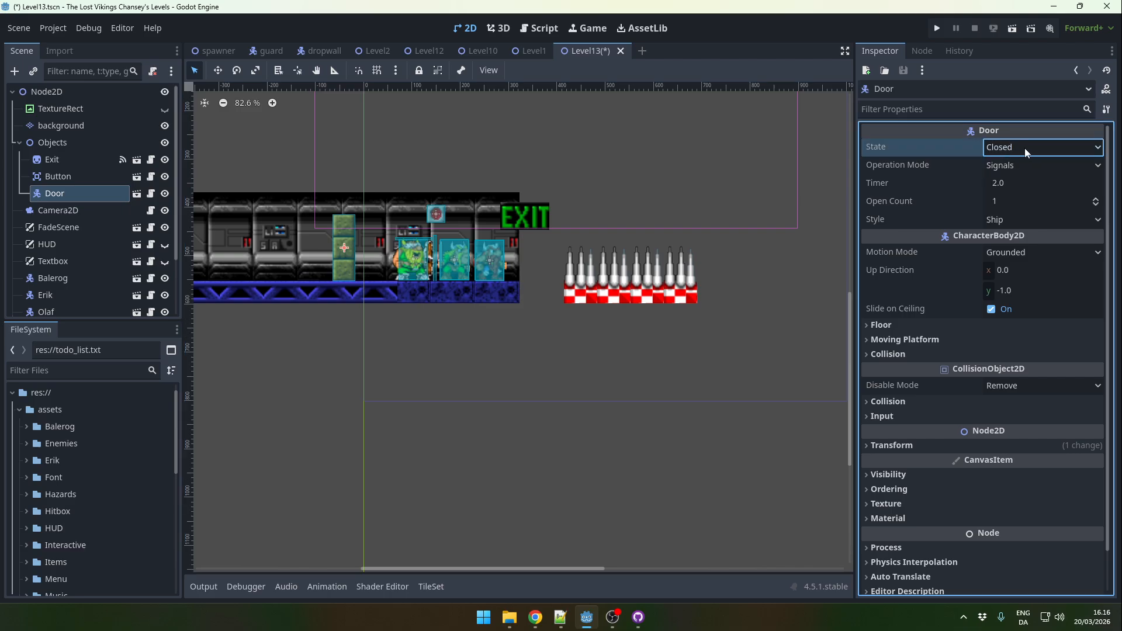
left_click(1015, 167)
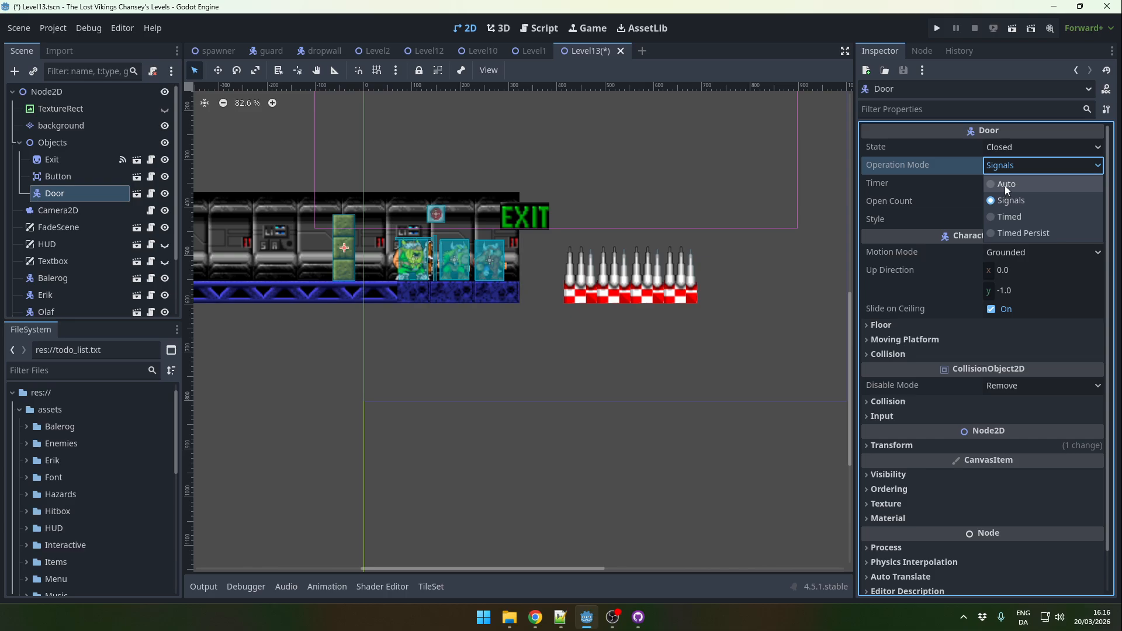
left_click(1004, 184)
left_click(1006, 35)
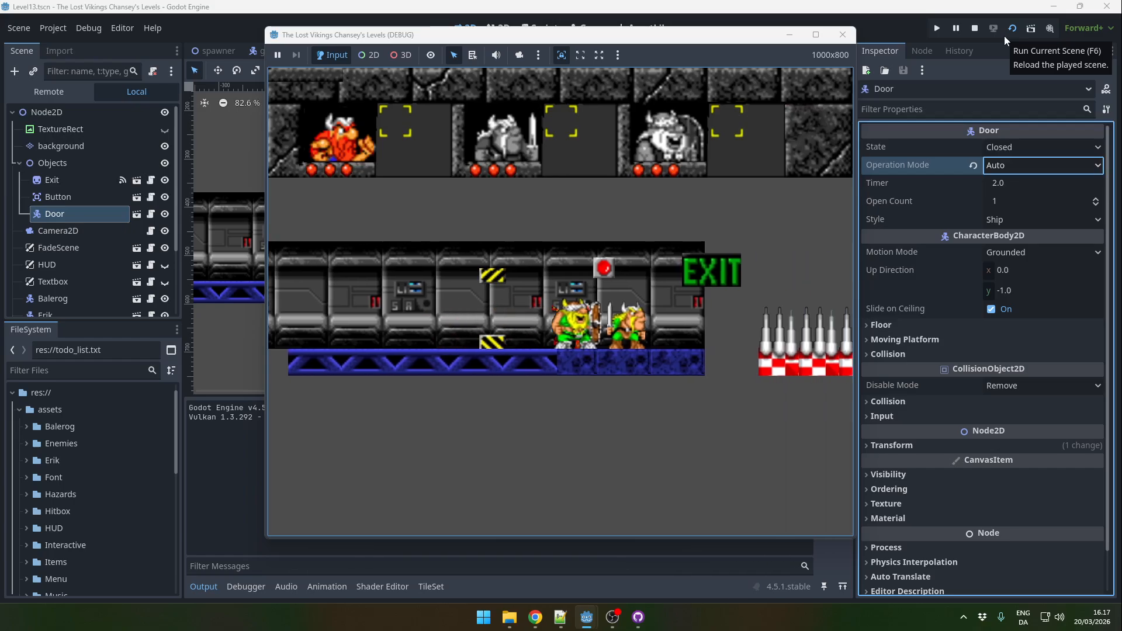
left_click(846, 36)
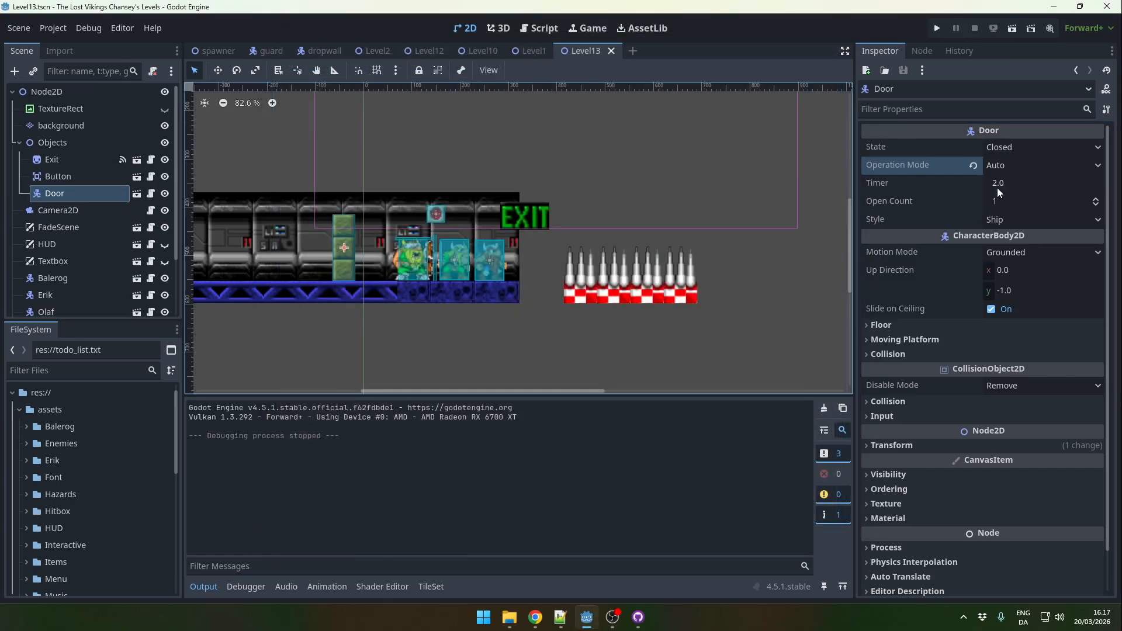
Step: Set the door's Operation Mode back to Signals and move the Button object to (192, 421)
left_click(1009, 168)
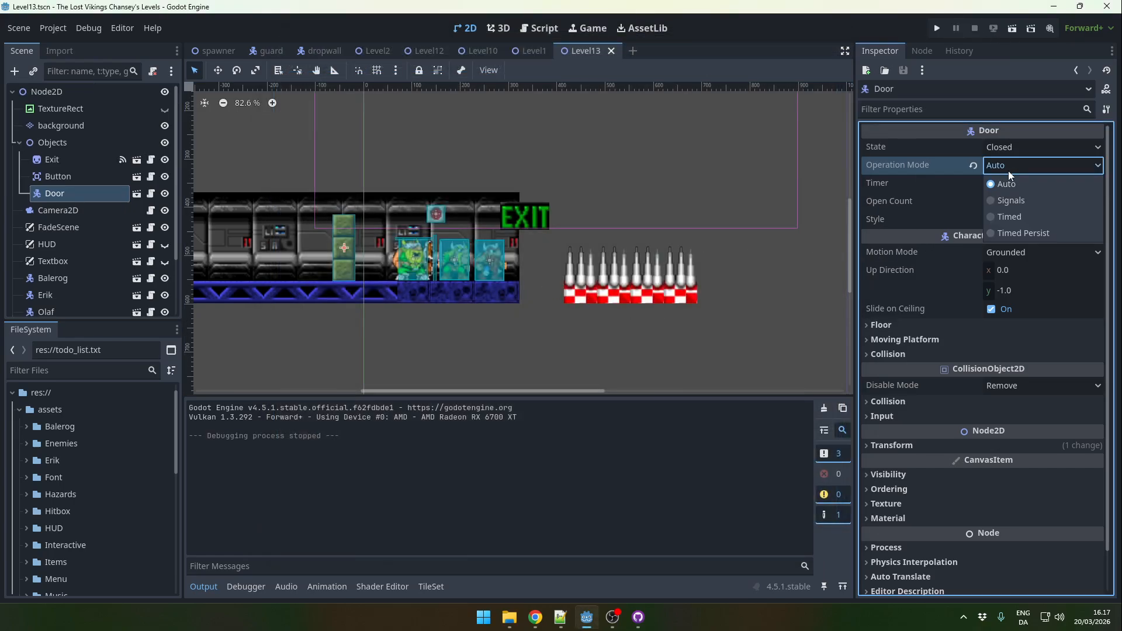
left_click(1014, 202)
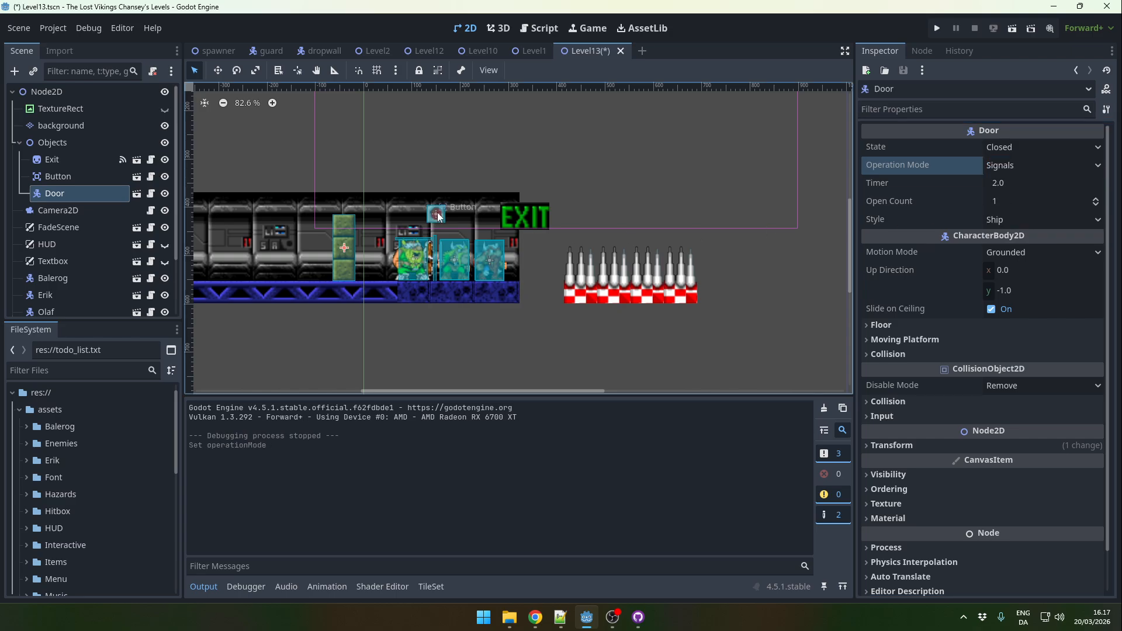
left_click_drag(436, 213, 458, 220)
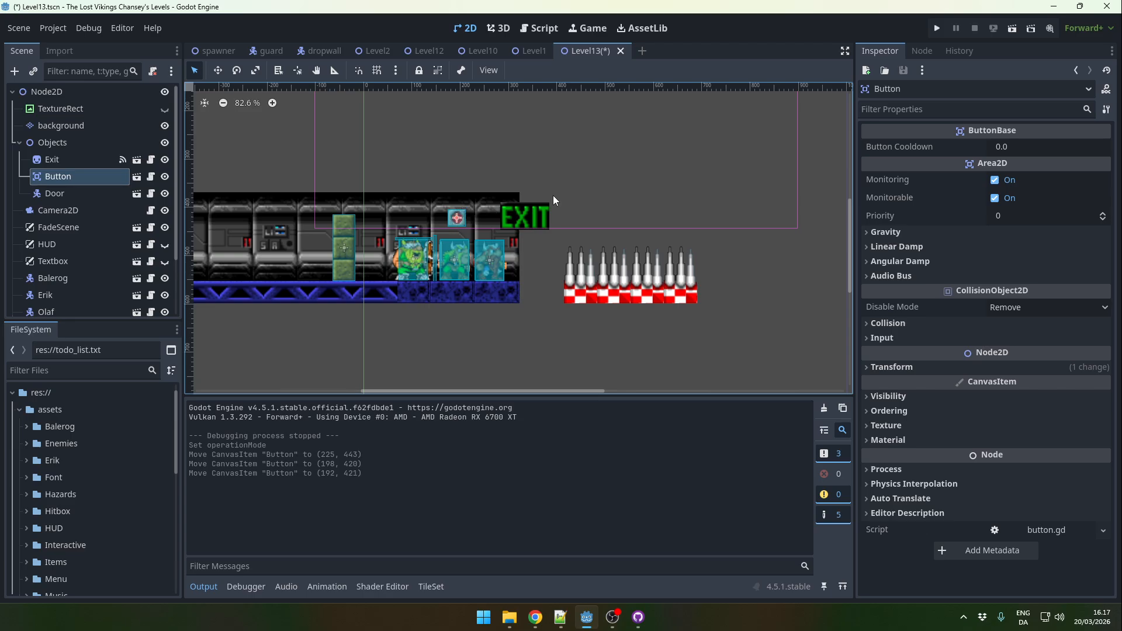
Step: Connect the Button's activated() signal to the Door's open() method and return to the 2D view
left_click(922, 51)
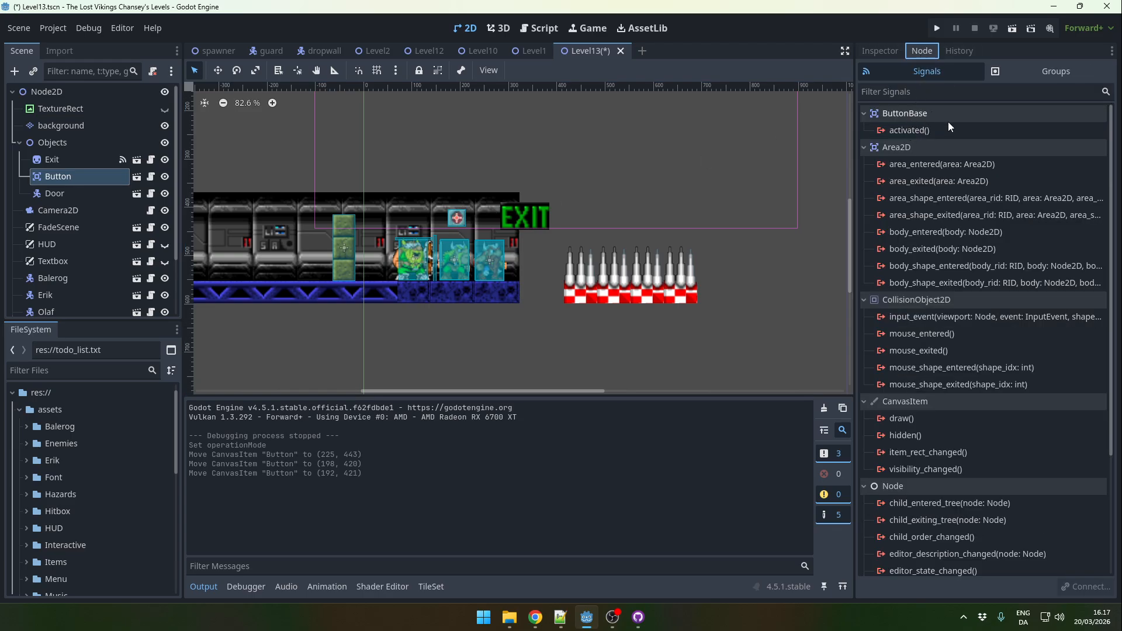
double_click(914, 129)
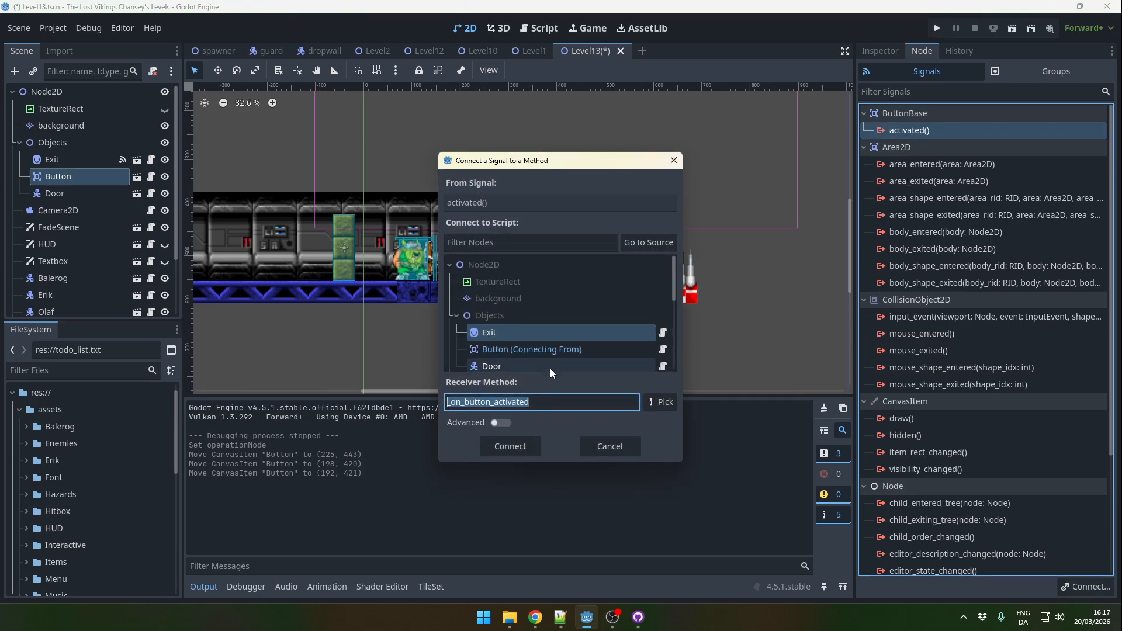
left_click(522, 364)
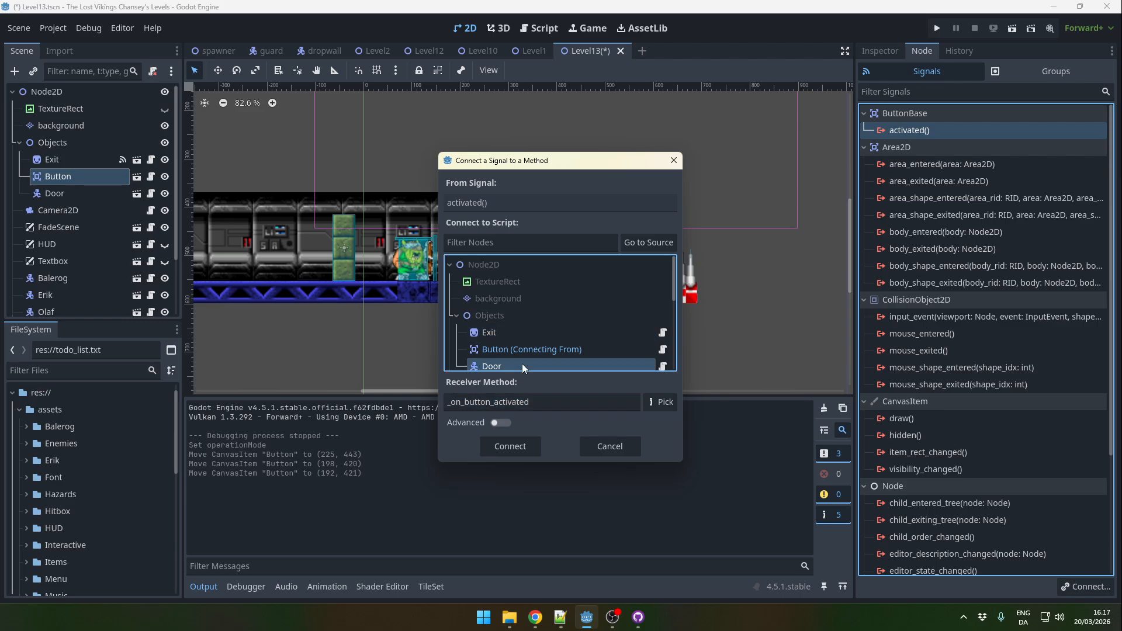
left_click(667, 402)
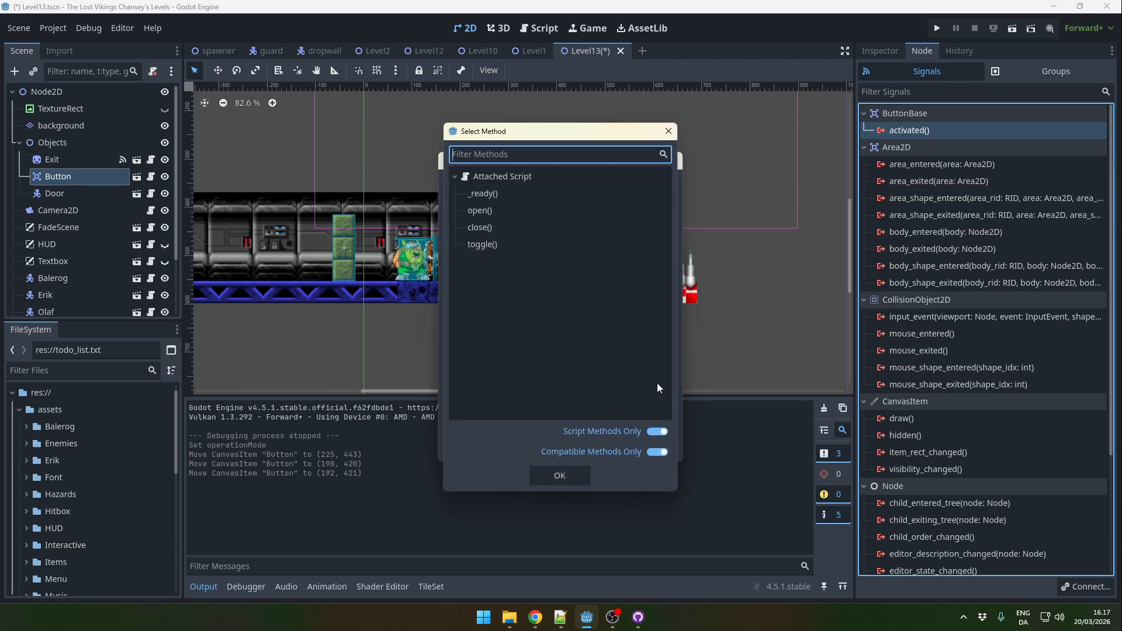
left_click(497, 210)
double_click(496, 211)
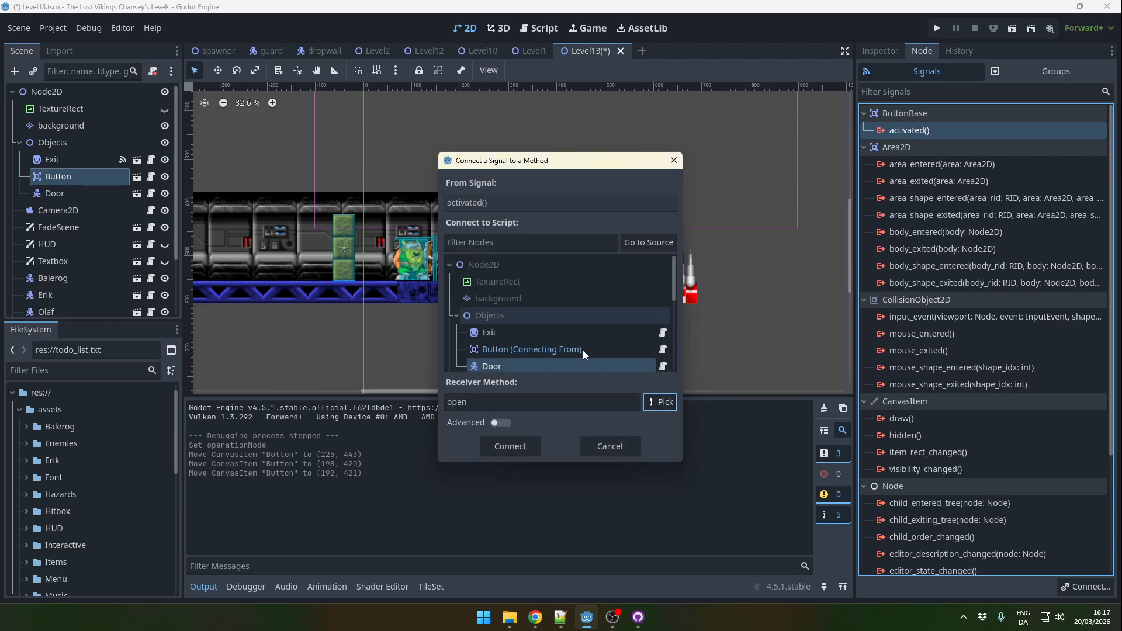
left_click(522, 447)
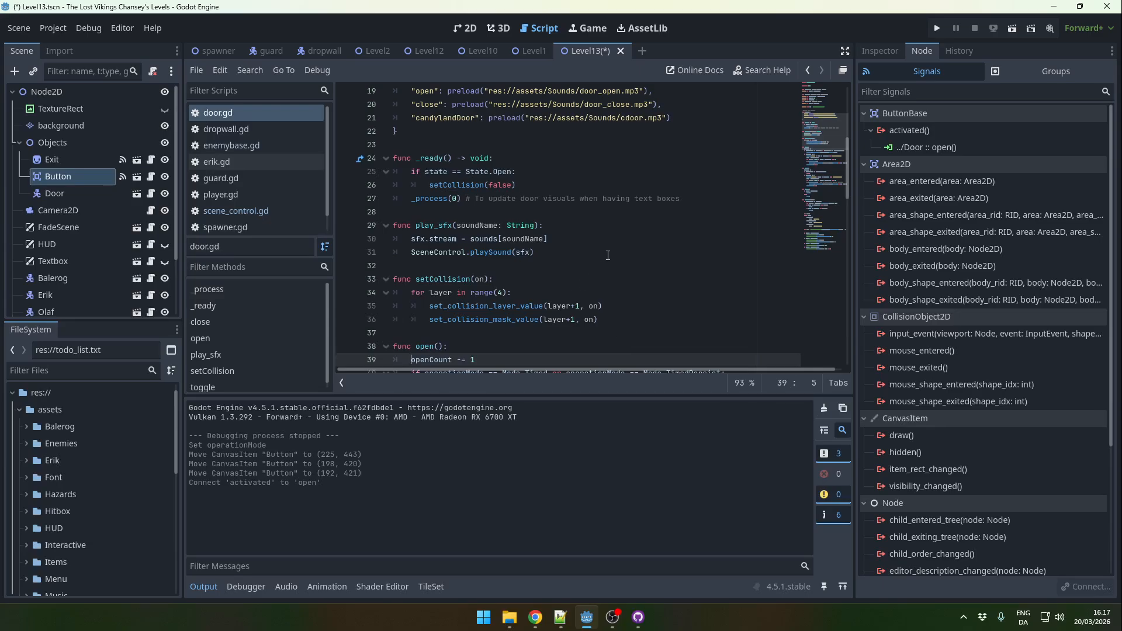
left_click(465, 29)
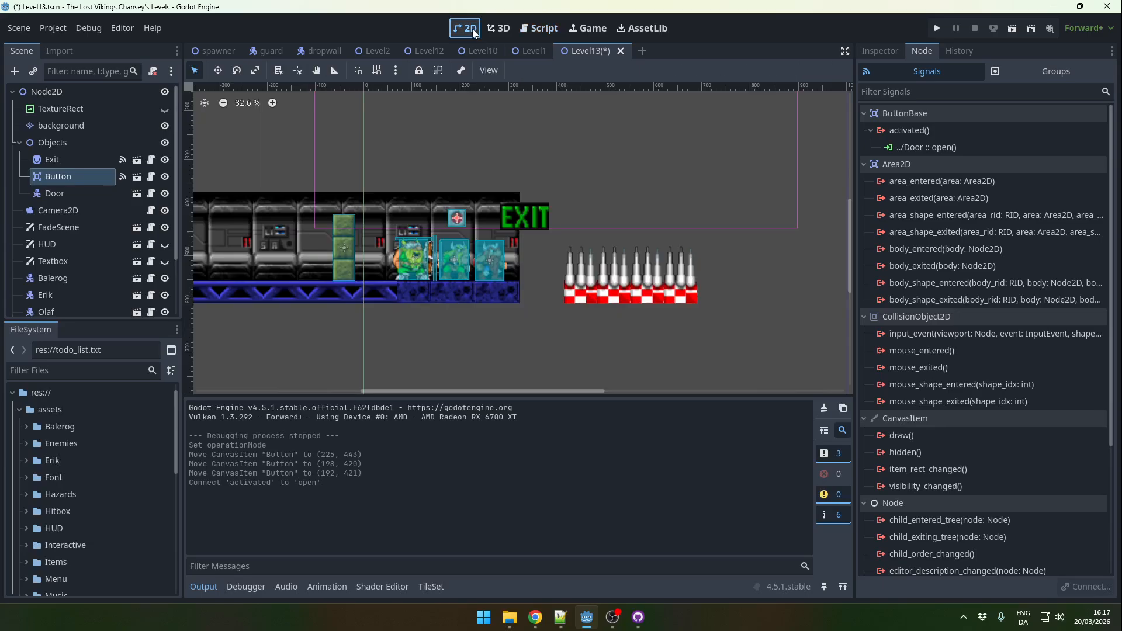
Step: Run the current scene, use the button with the viking to test the door, and stop the game
left_click(1009, 28)
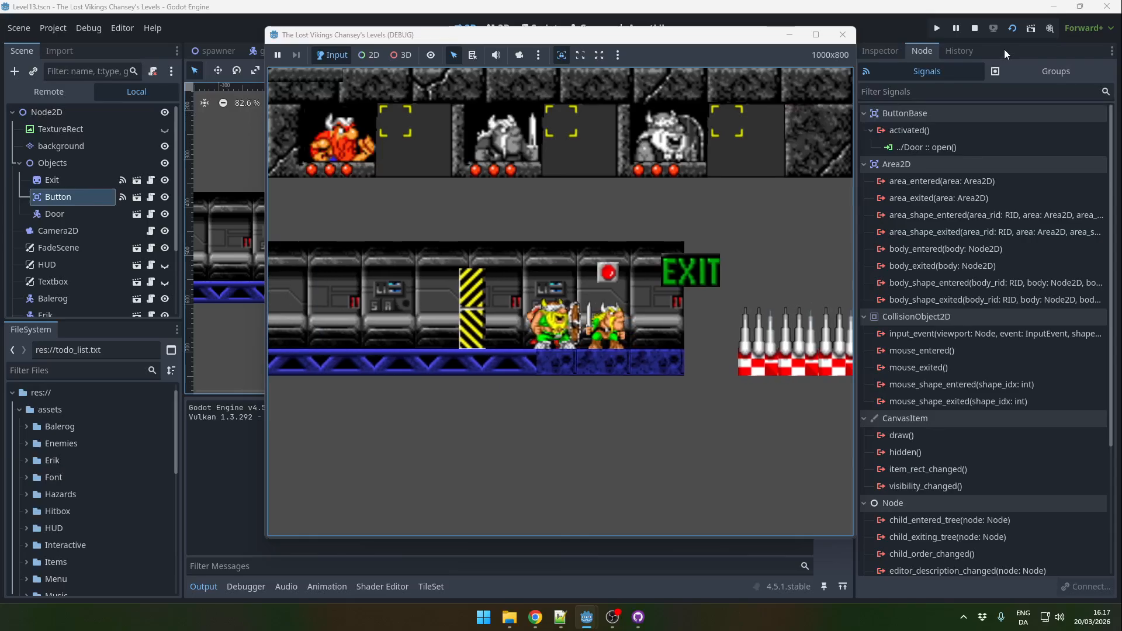
key("Left")
key("Right")
key("space")
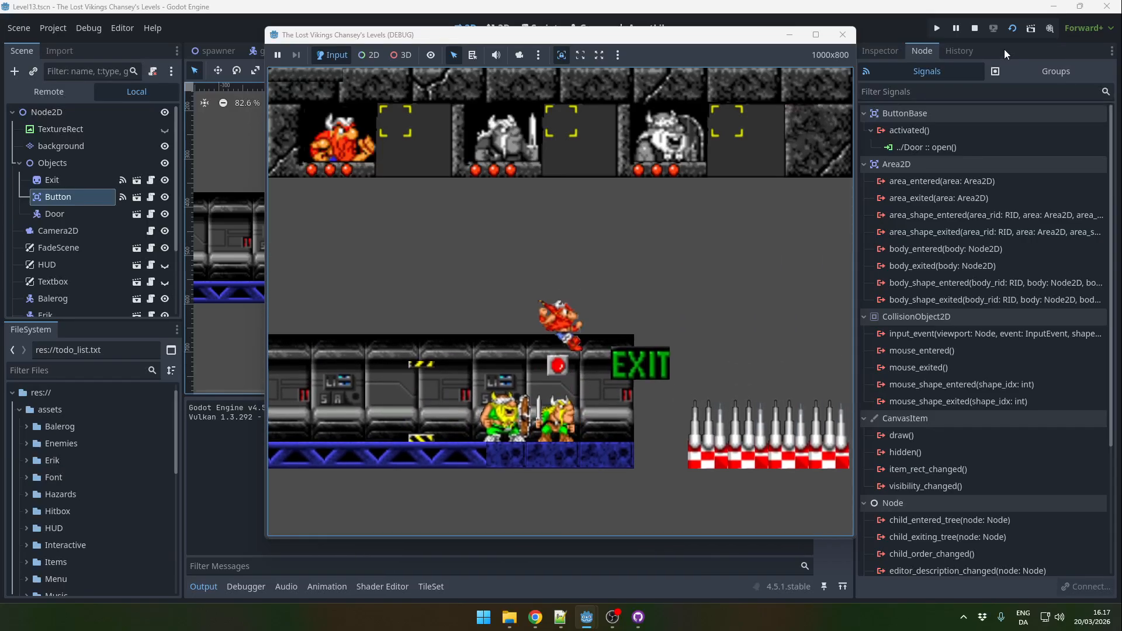
key("Left")
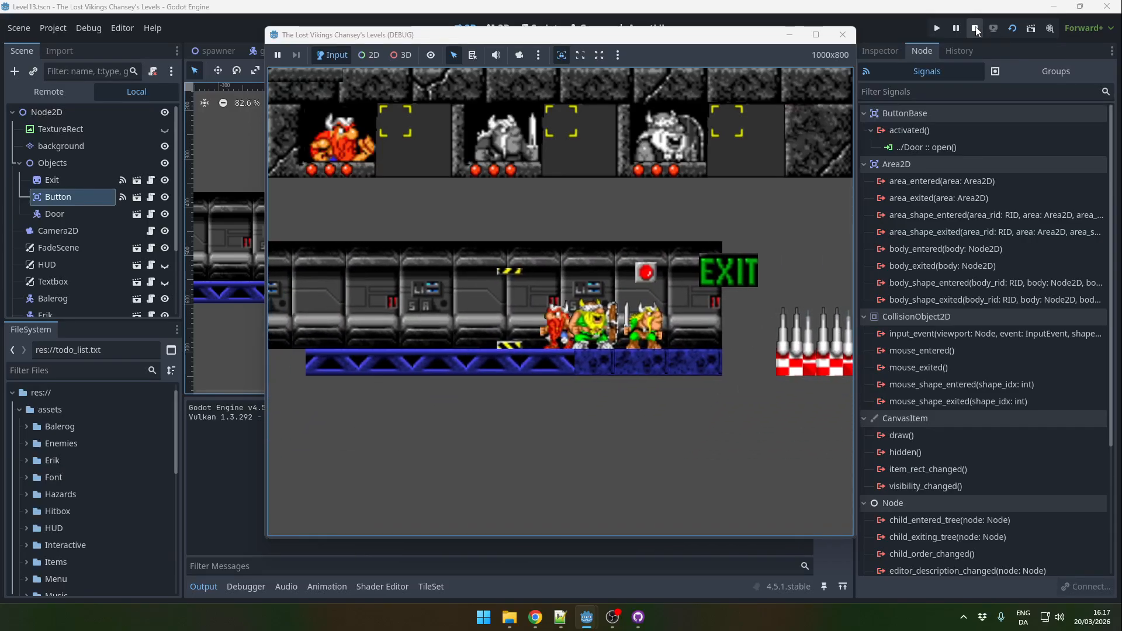
left_click(975, 28)
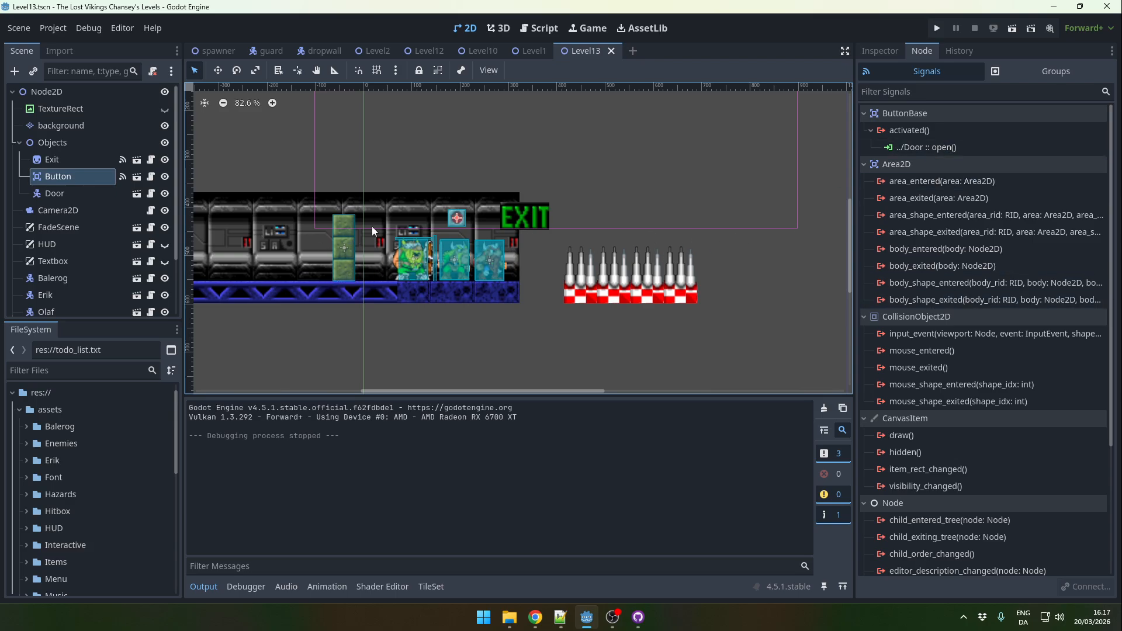
Step: Instantiate item.tscn between the button and the exit sign and set its Item Id to Key Blue
left_click(486, 215)
right_click(485, 216)
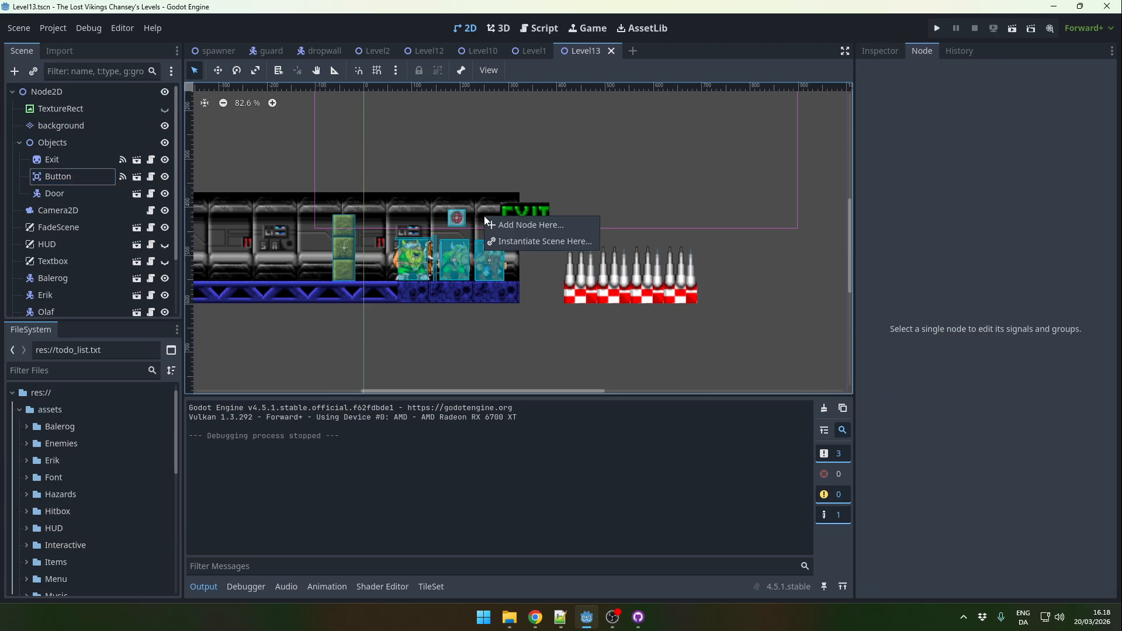
left_click(534, 239)
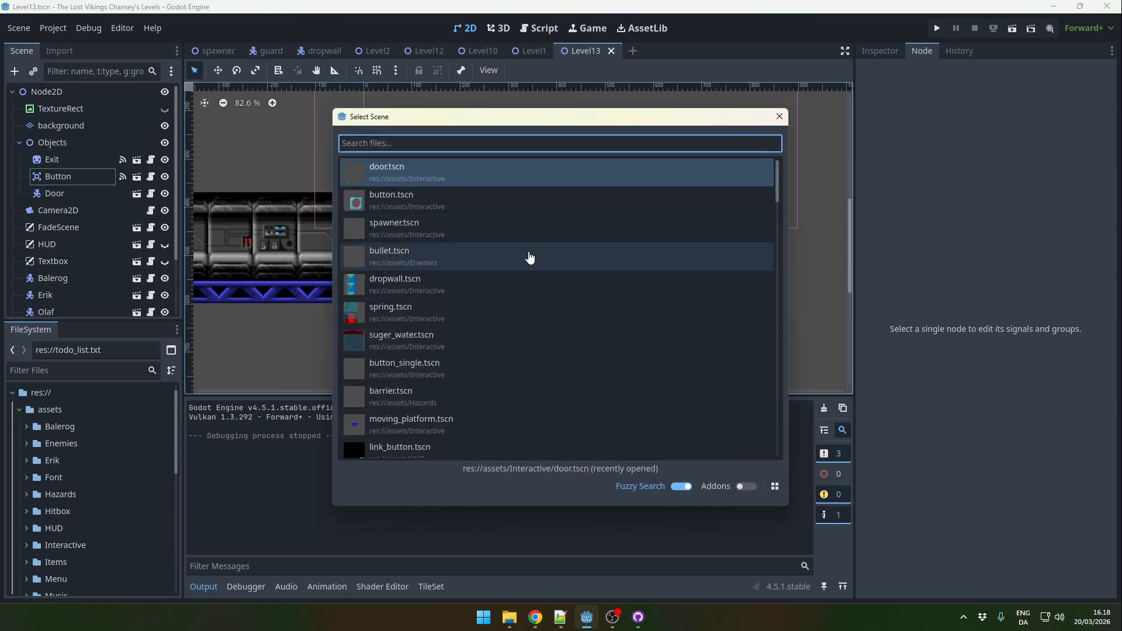
type("item")
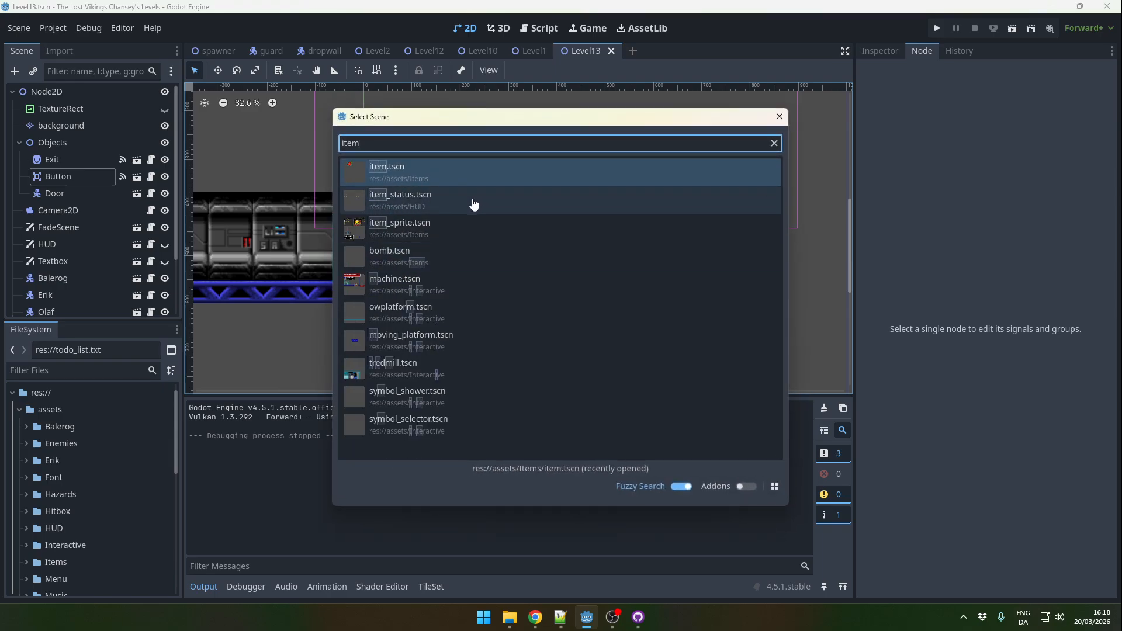
double_click(410, 170)
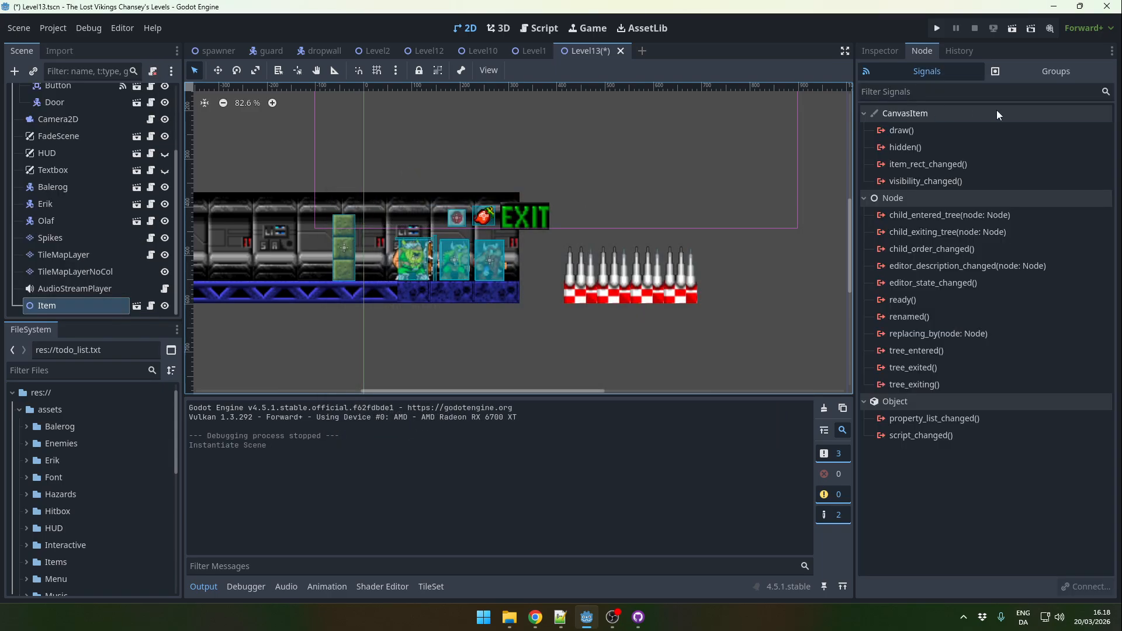
left_click(877, 52)
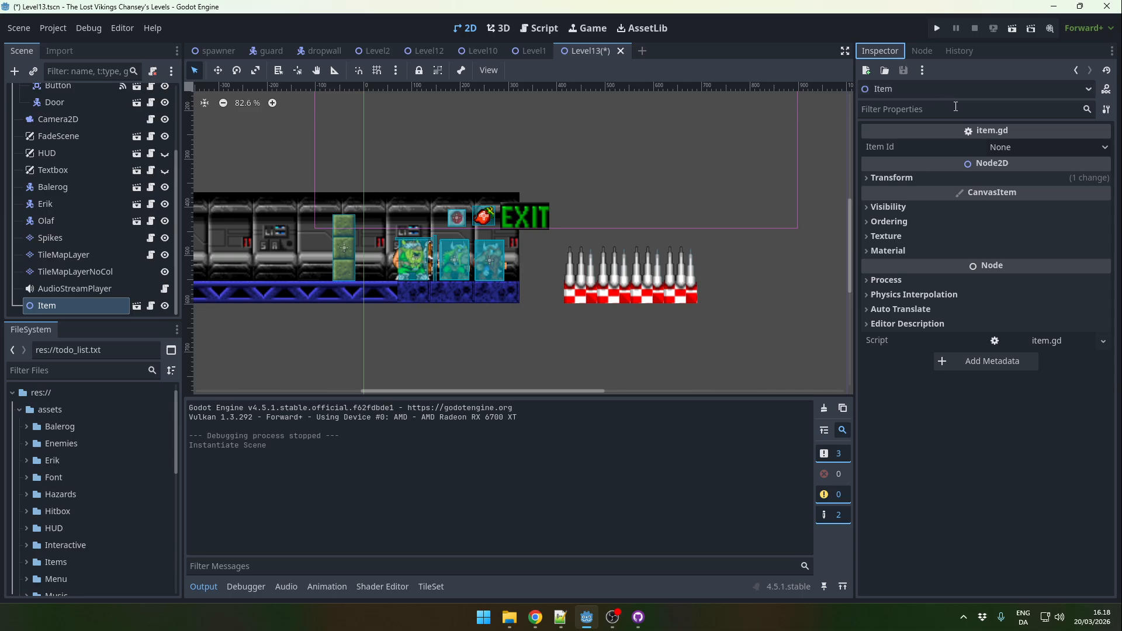
left_click(999, 147)
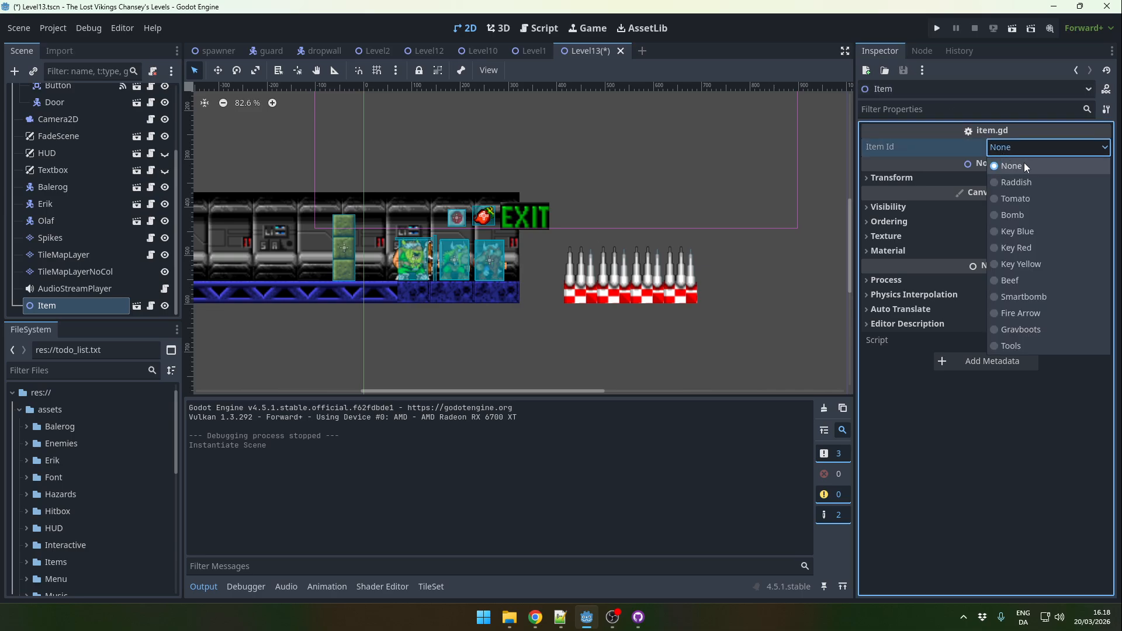
left_click(1005, 233)
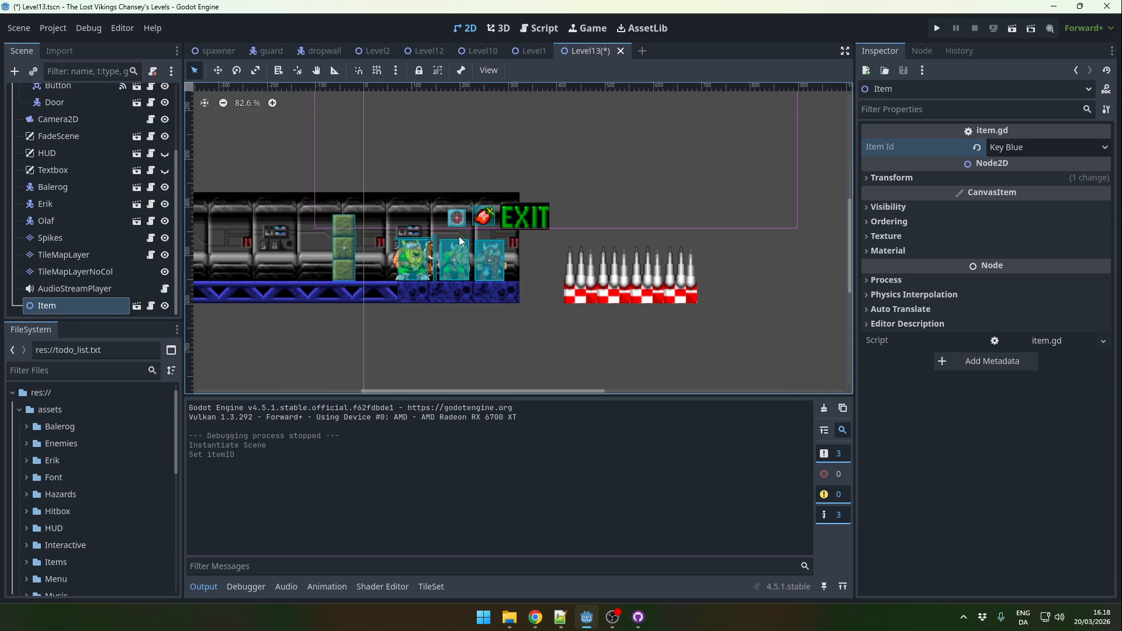
Step: Instantiate keyhole.tscn just right of the door, set its Type to Blue, and move it to (20, 494)
left_click(377, 249)
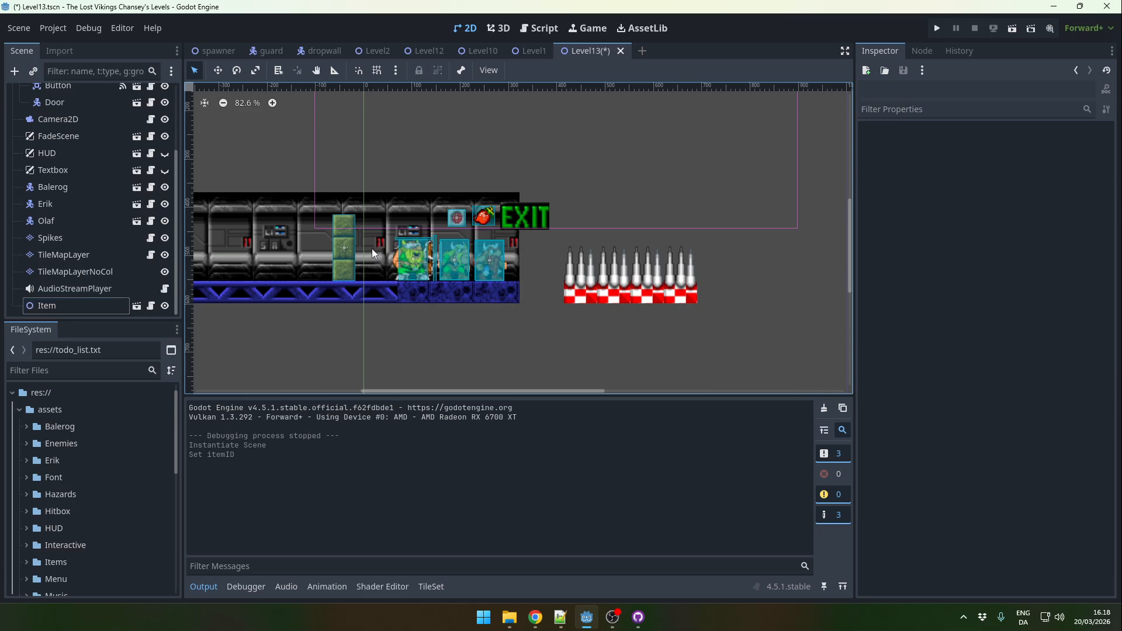
right_click(372, 248)
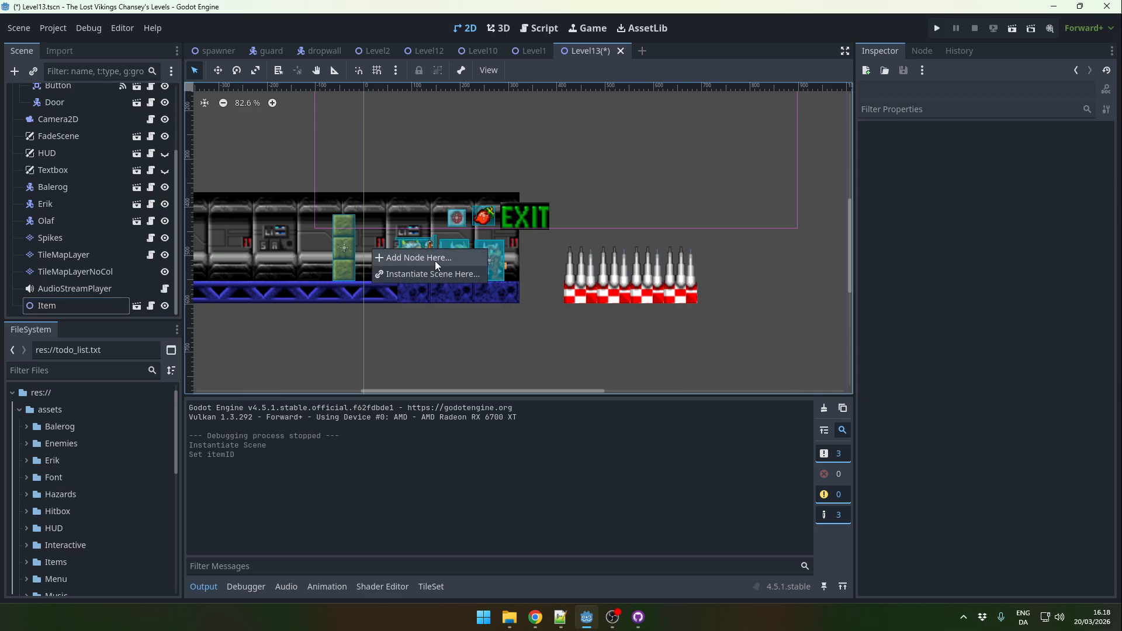
left_click(432, 275)
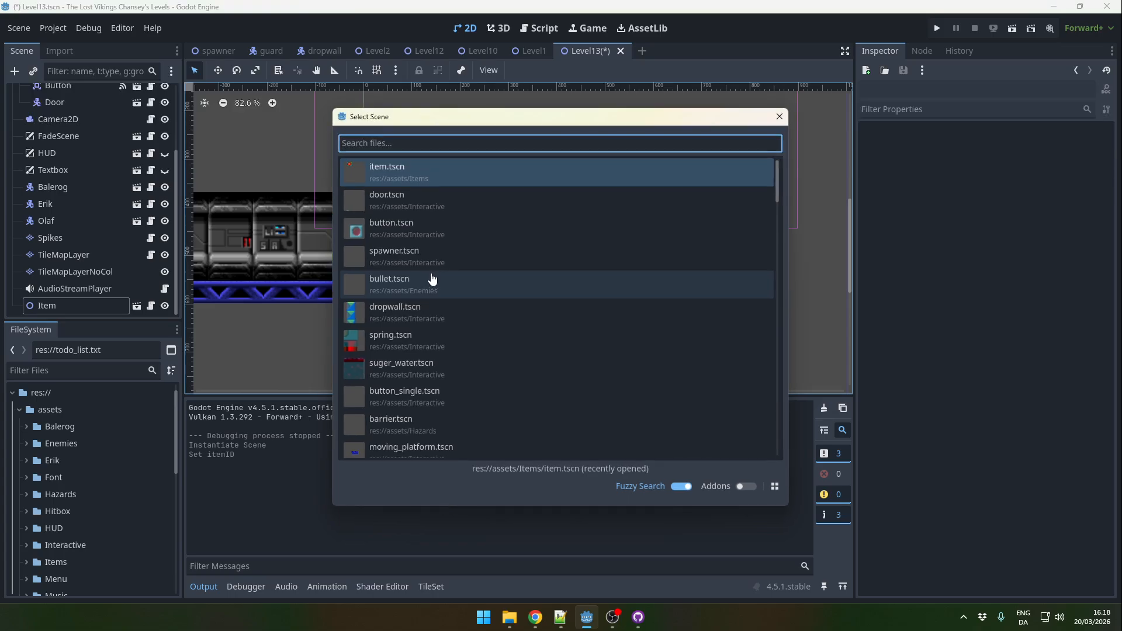
type("keyhol")
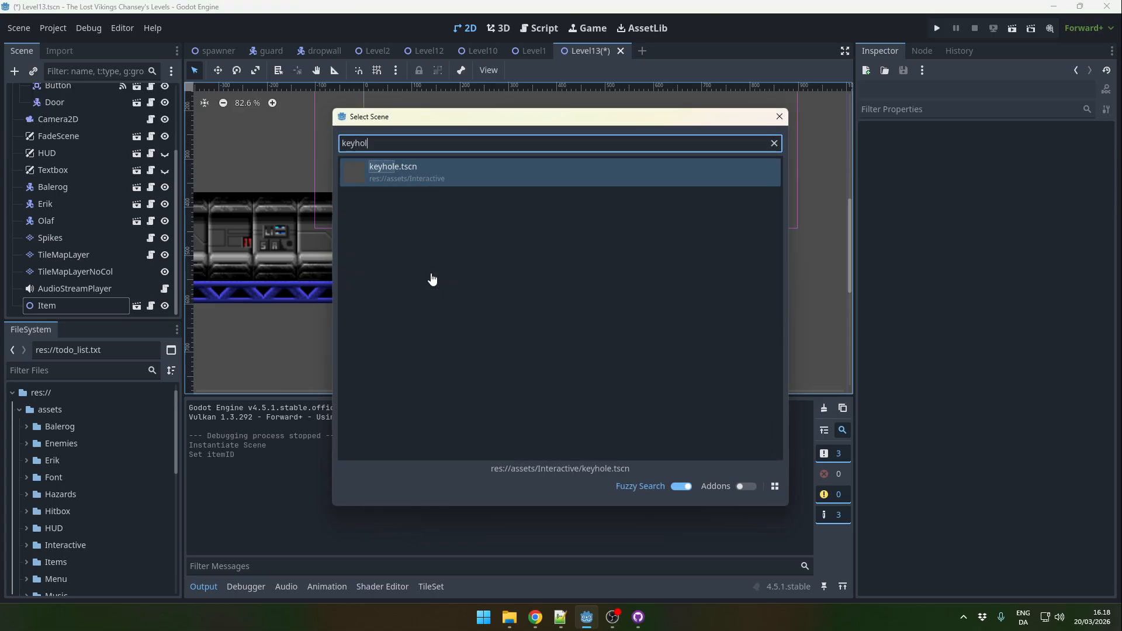
key("Return")
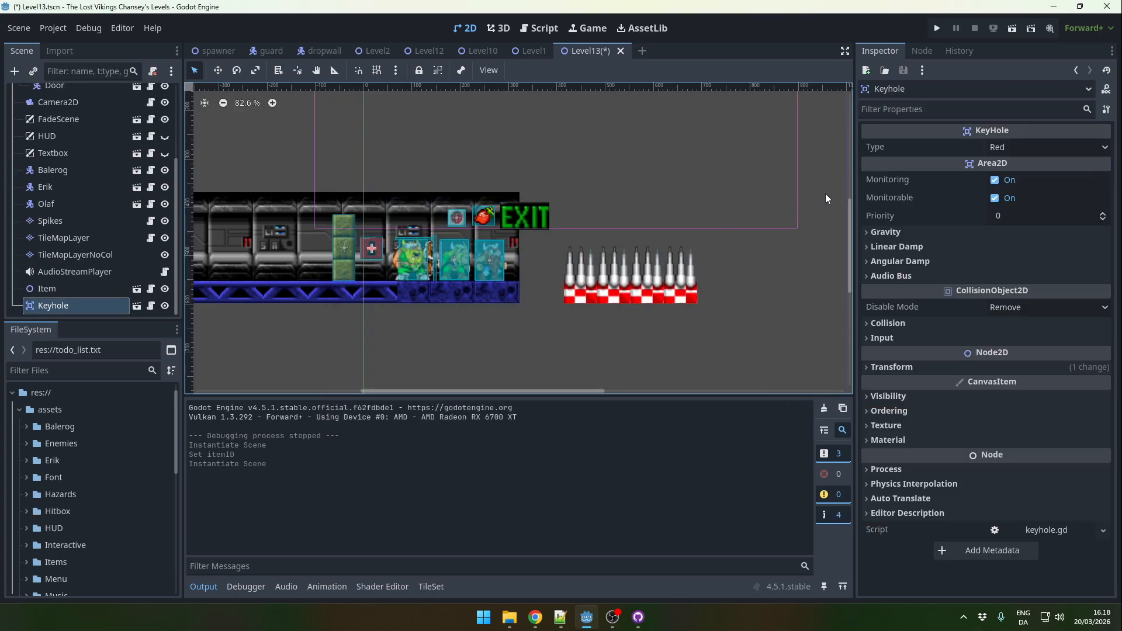
left_click(1032, 146)
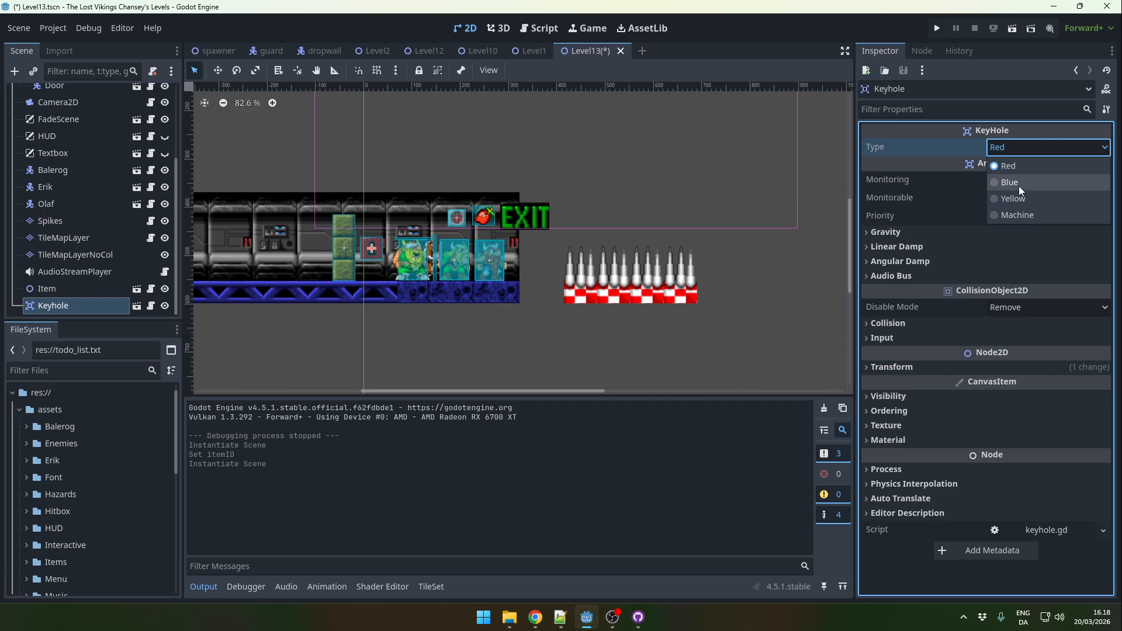
left_click(1019, 186)
left_click_drag(378, 255, 380, 260)
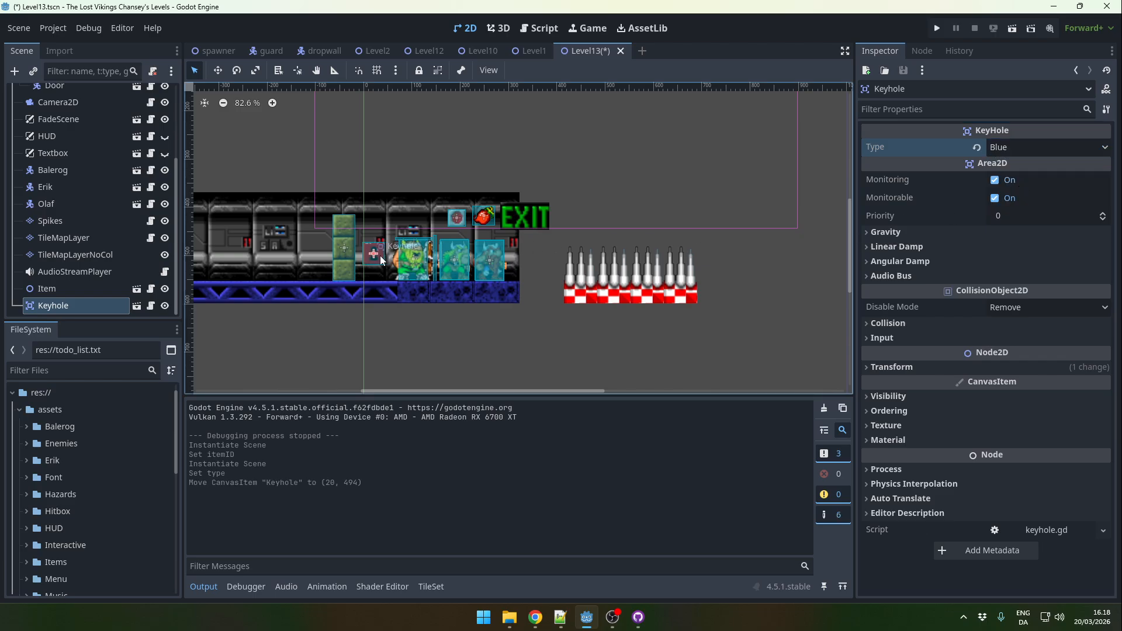
Step: Connect the Keyhole's opened() signal to the Door's open() method
left_click(922, 51)
double_click(914, 131)
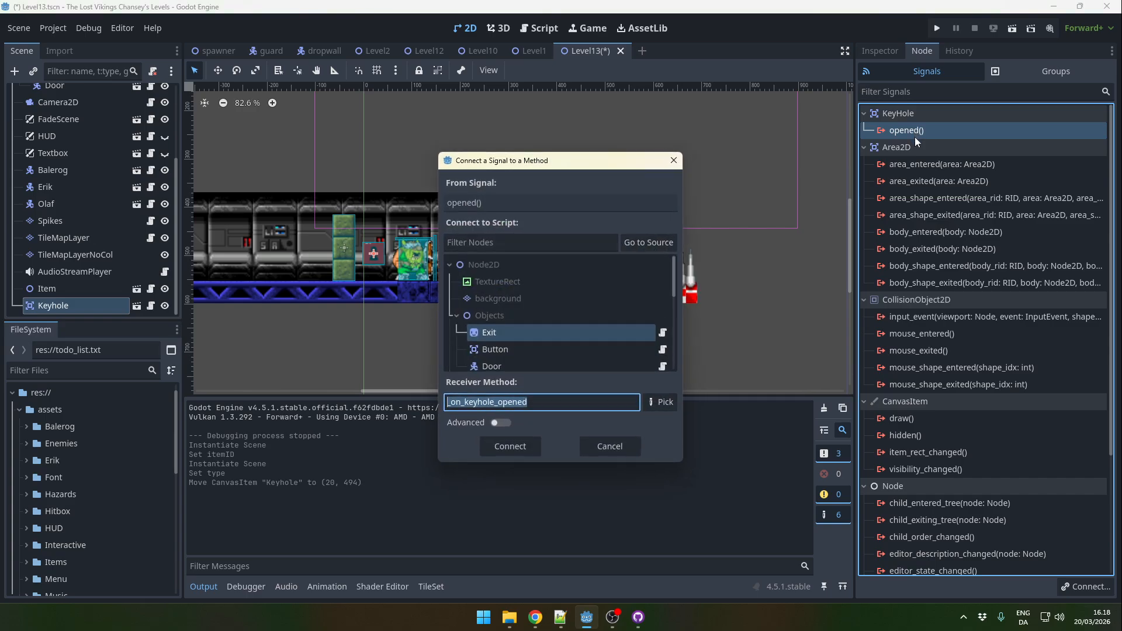
left_click(658, 405)
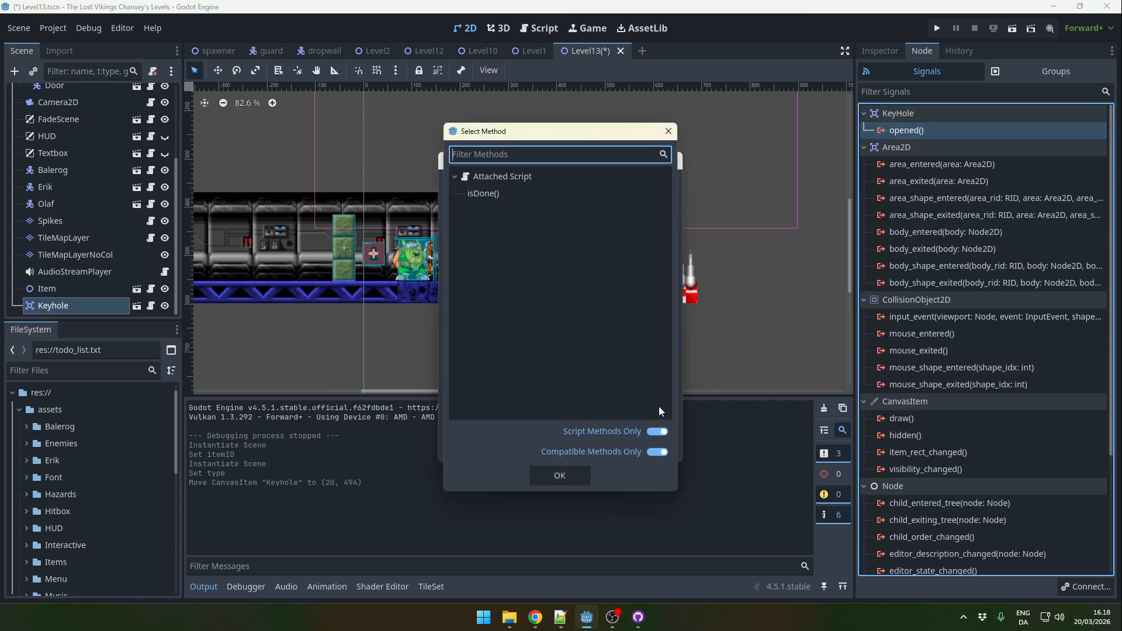
left_click(669, 132)
left_click(501, 366)
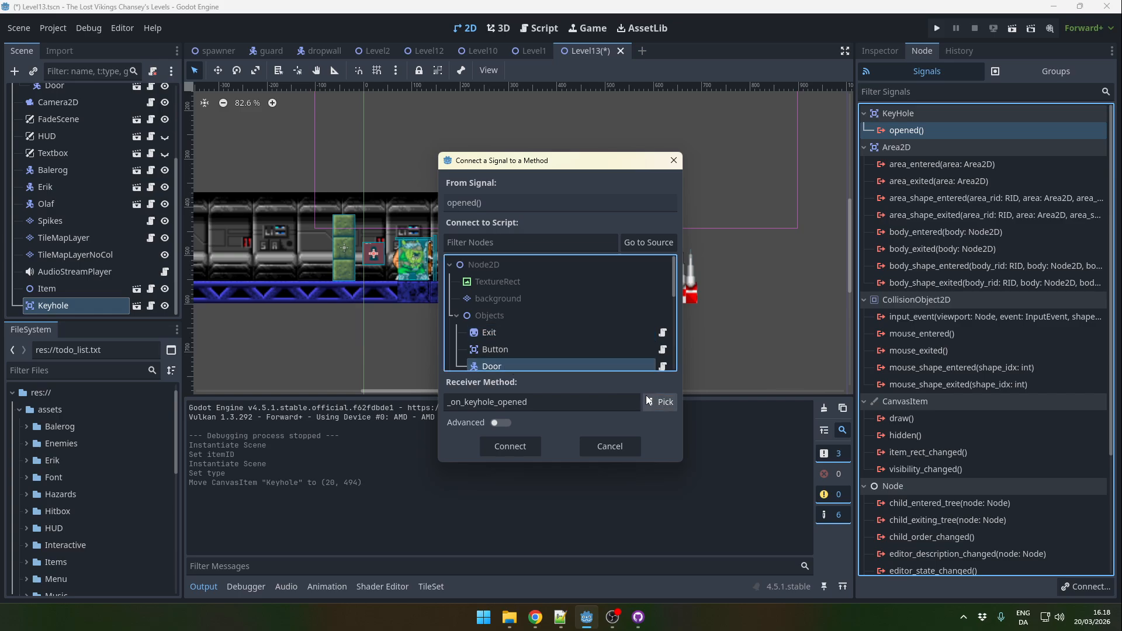
left_click(649, 401)
left_click(493, 211)
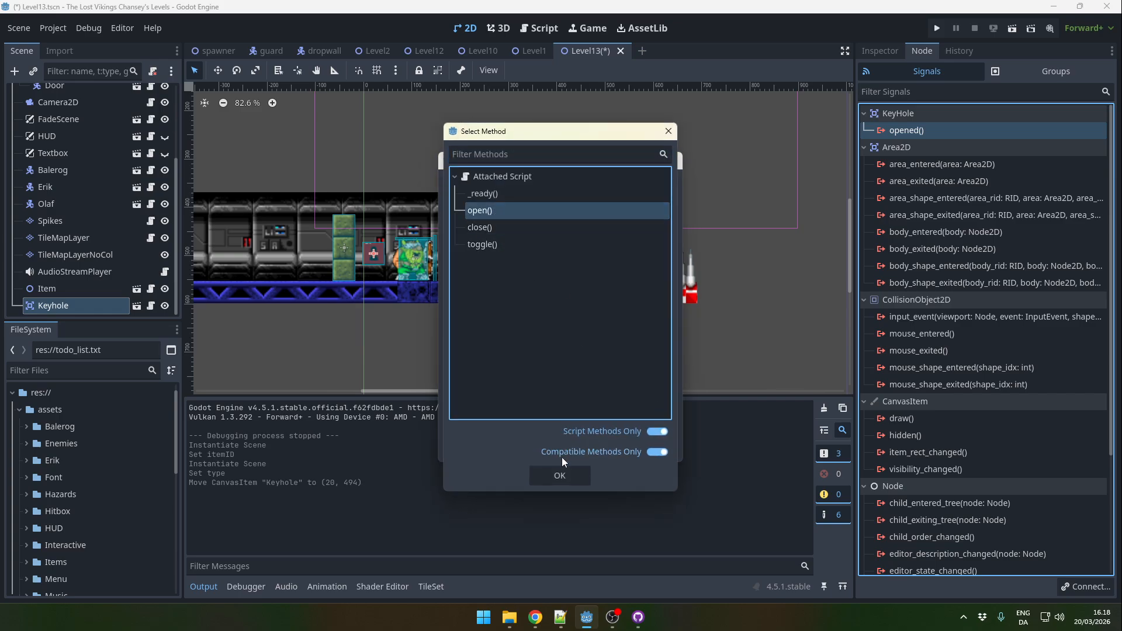
left_click(560, 477)
left_click(511, 447)
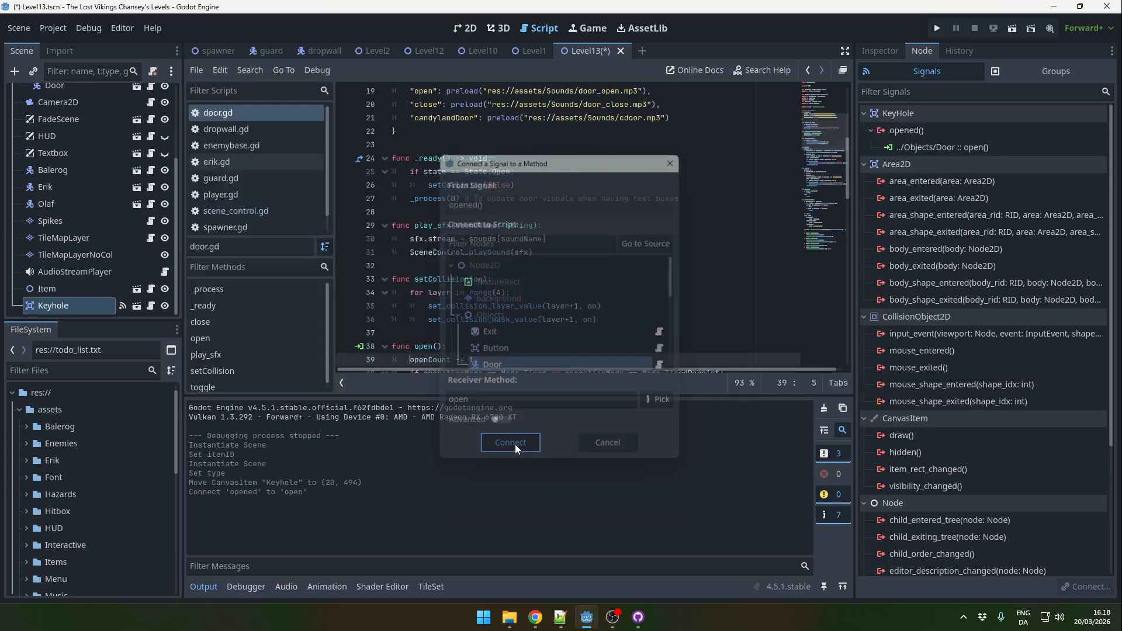
Step: Test-run the current scene with the key and keyhole, stop the game, and return to the 2D view
left_click(1012, 29)
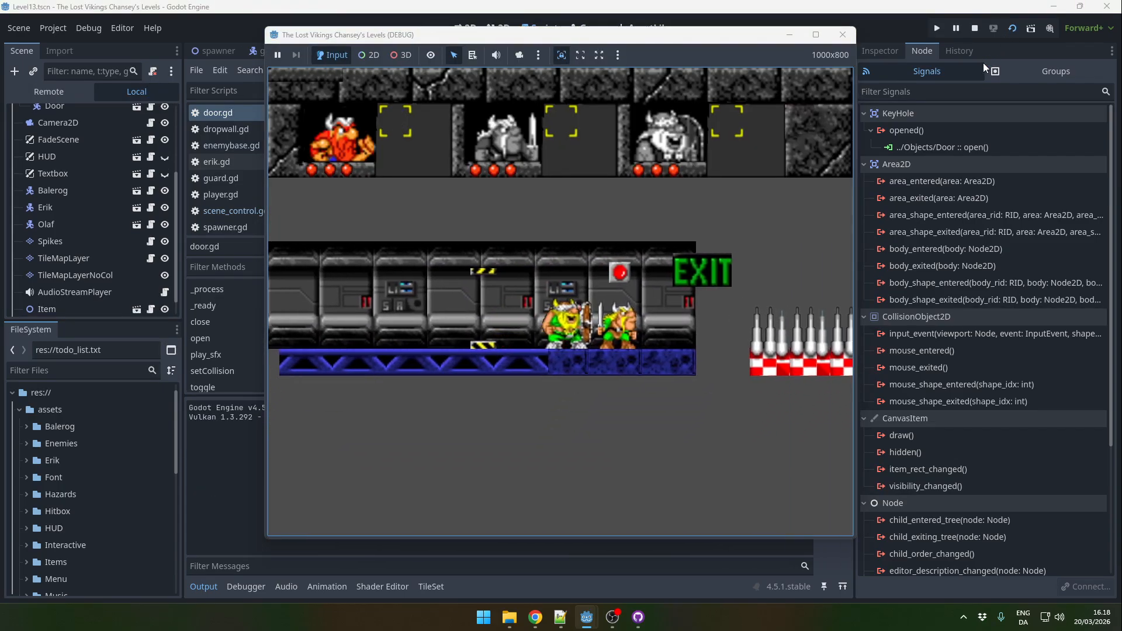
left_click(975, 29)
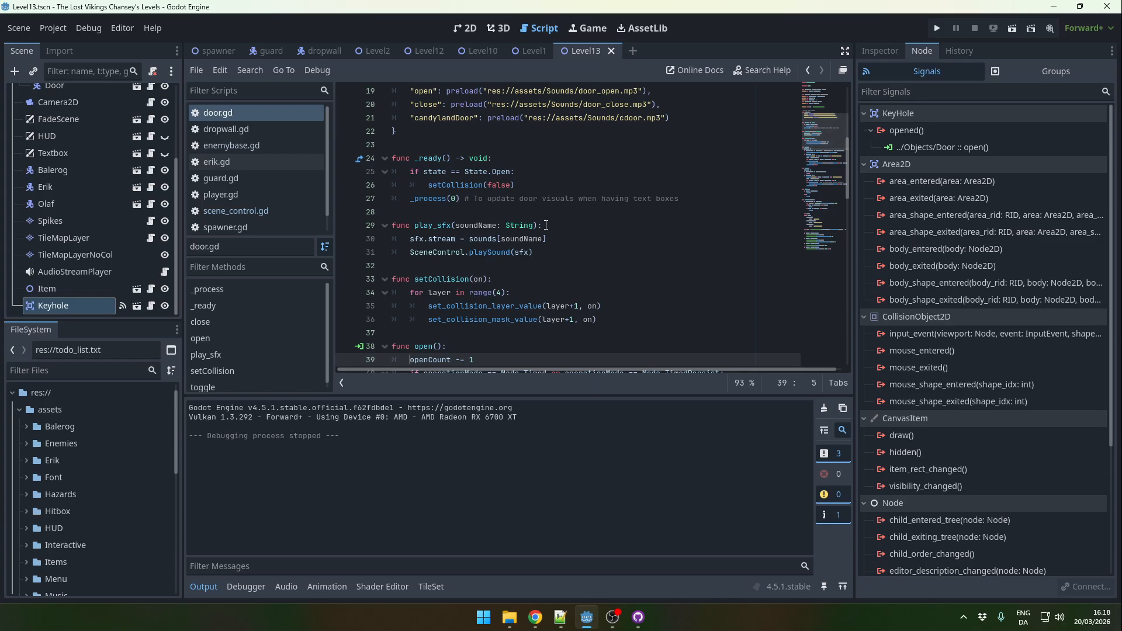
left_click(469, 30)
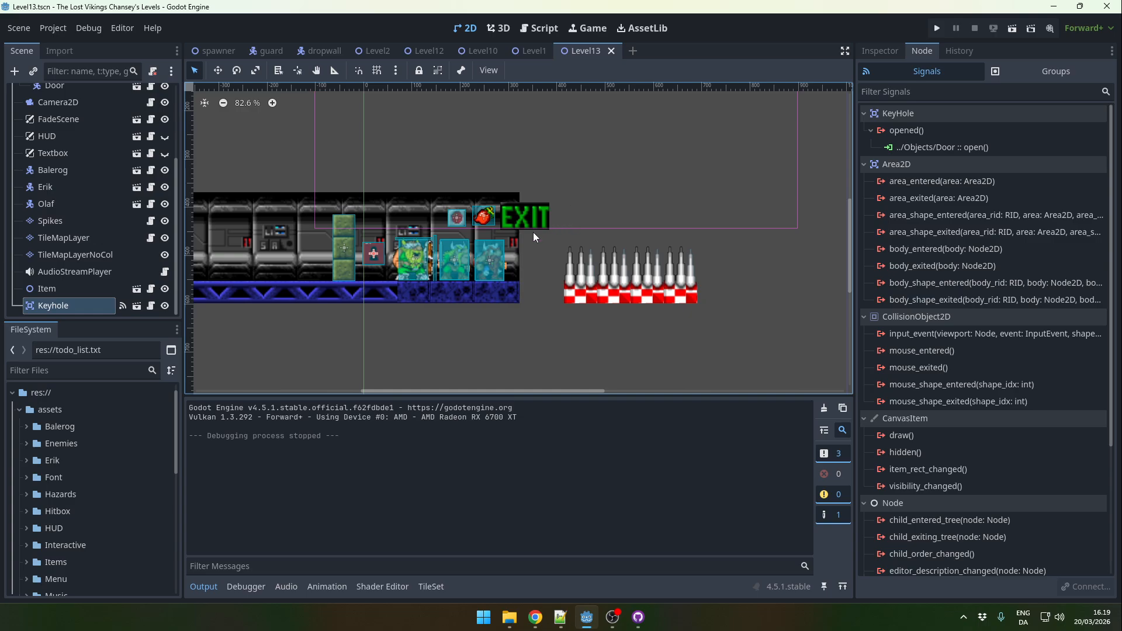
Step: Move the Exit to (752, 442) beyond the spikes and the Door to (-266, 477) farther left on the truss floor
middle_click_drag(544, 237, 615, 301)
scroll(691, 297, "down", 3)
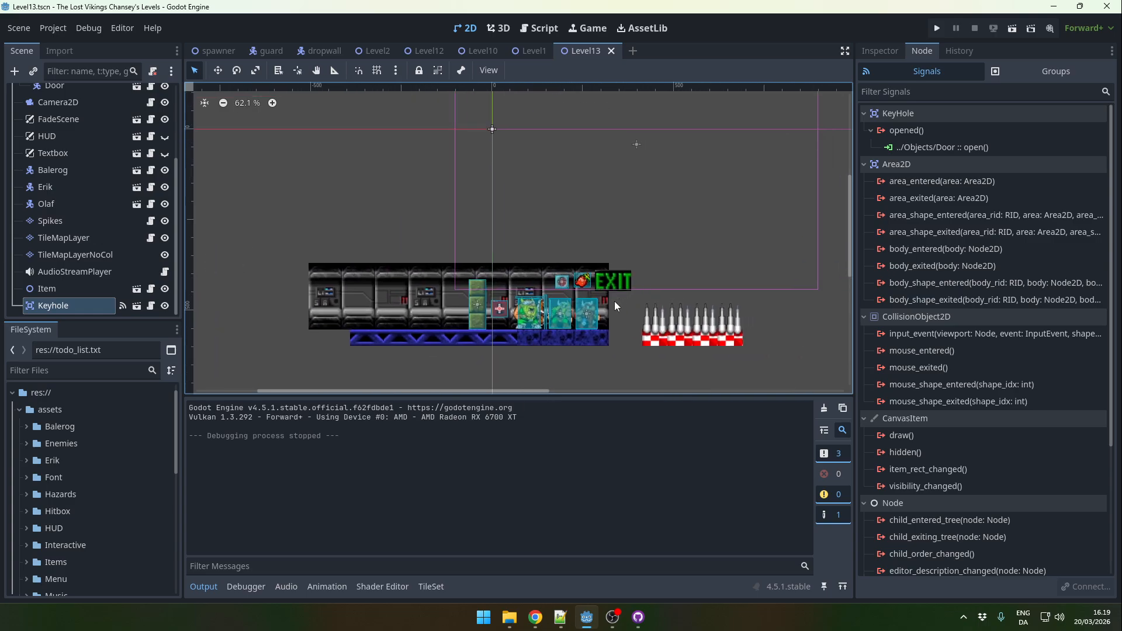
left_click(619, 286)
left_click_drag(619, 285, 772, 276)
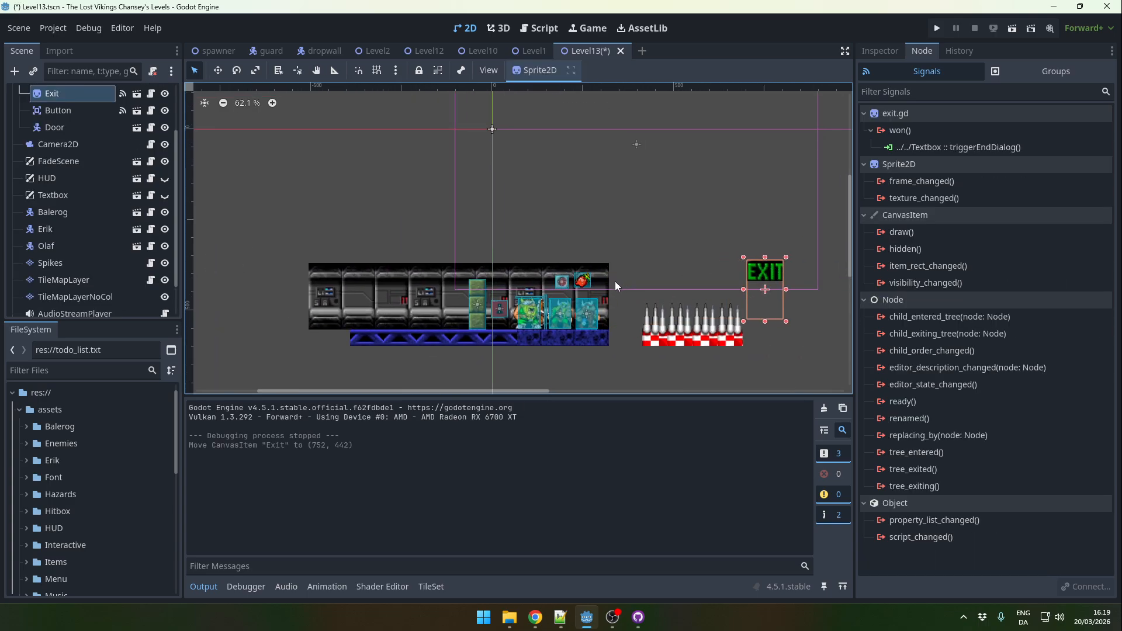
left_click_drag(479, 301, 396, 302)
Step: Instantiate ladder.tscn under the Door node and move it up to (159, -121), between the door and the keyhole
right_click(452, 295)
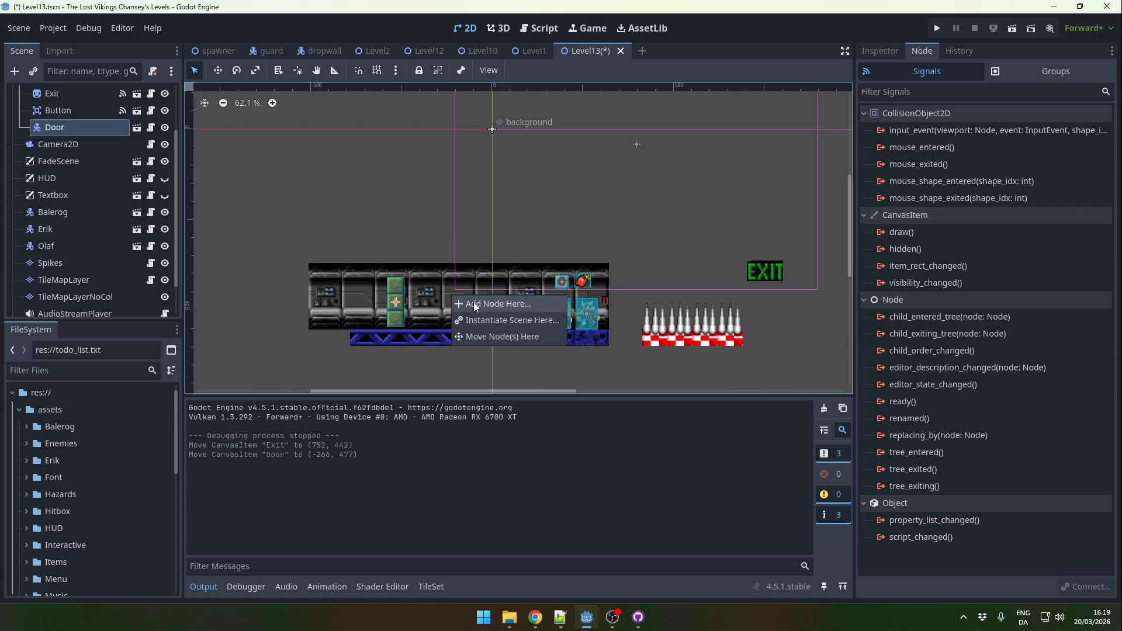
left_click(484, 320)
type("ladd")
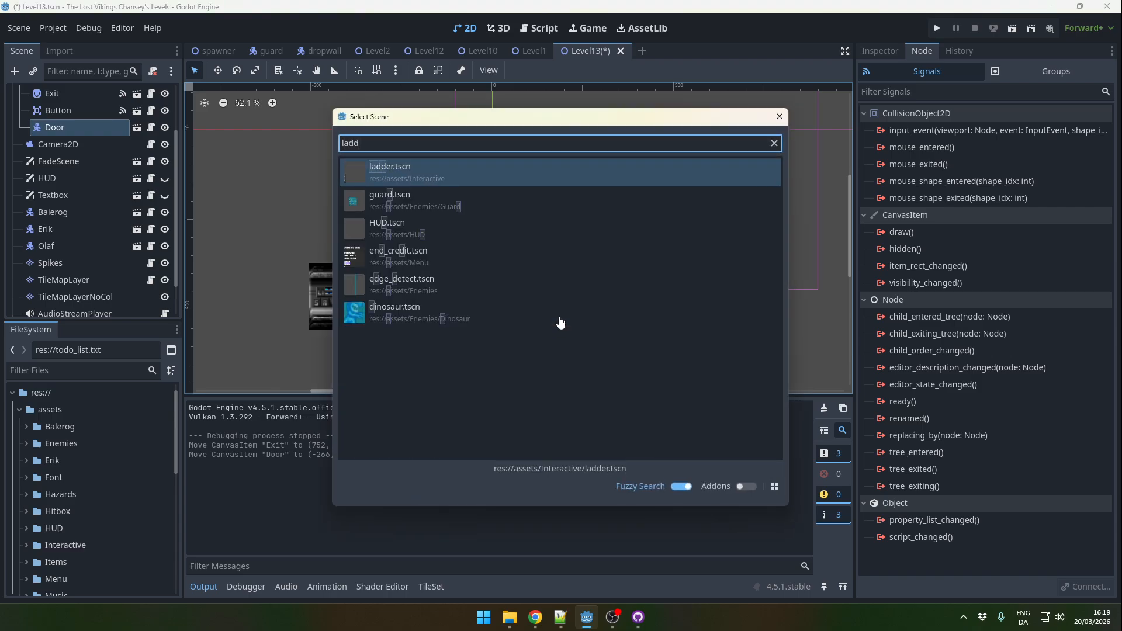
key("Return")
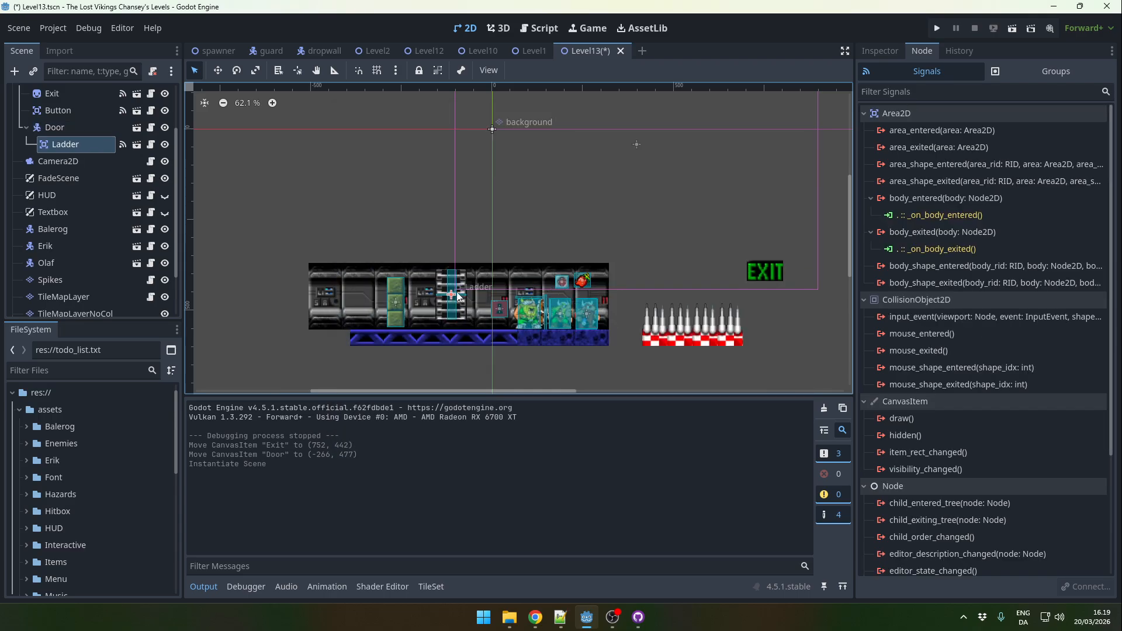
left_click_drag(457, 293, 459, 256)
Step: Set the ladder's Ladder Height to 8 and shift the ladder slightly right and down
left_click(880, 52)
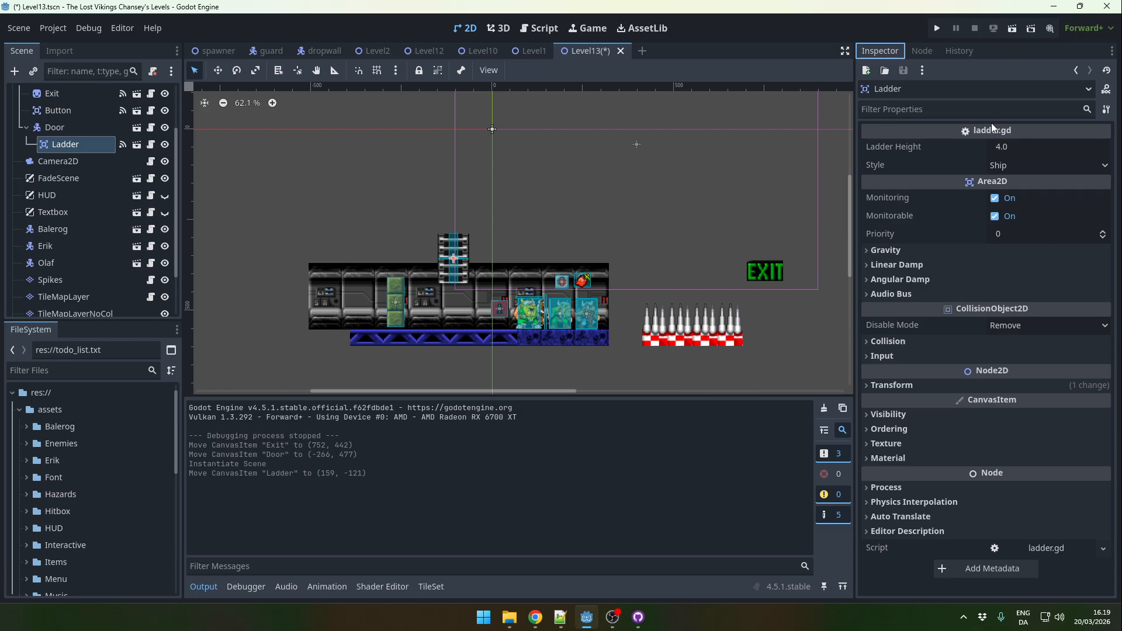
left_click(1019, 150)
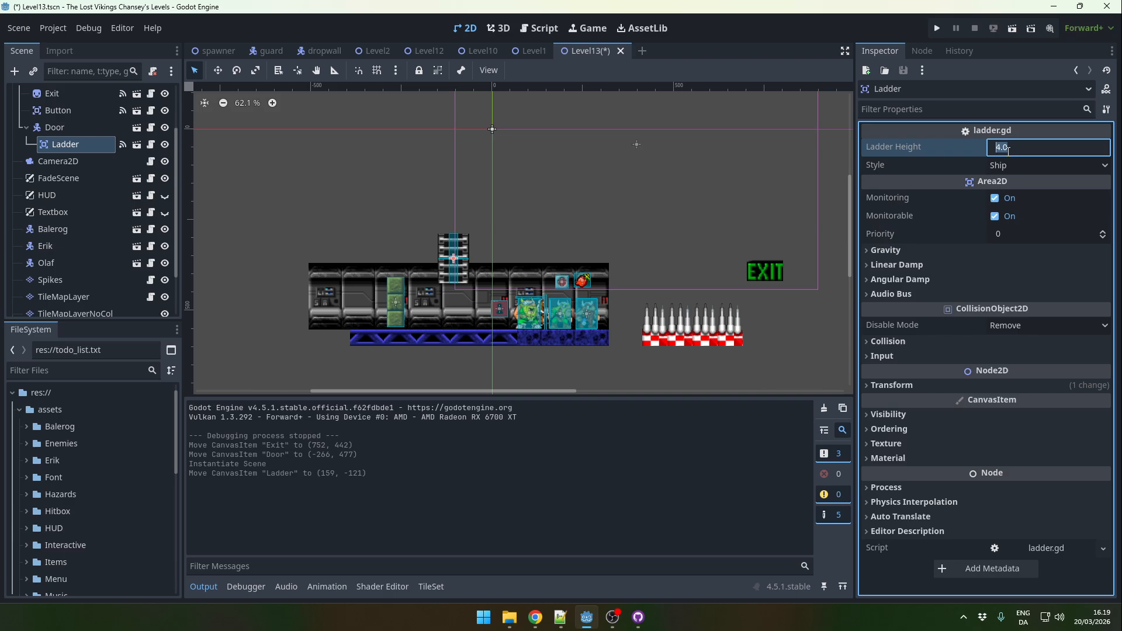
type("8")
left_click_drag(457, 258, 466, 261)
Step: On the TileMapLayer, copy the blue truss tiles from the floor and paint a tall vertical truss column behind the keyhole
left_click(458, 341)
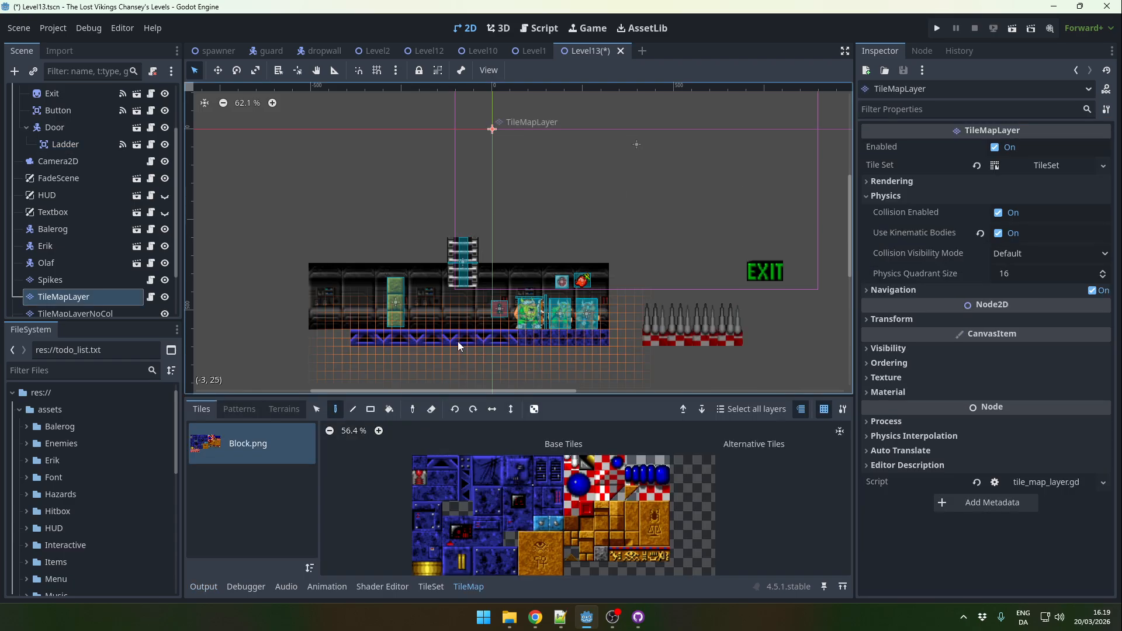
left_click_drag(451, 331, 482, 342, "ctrl")
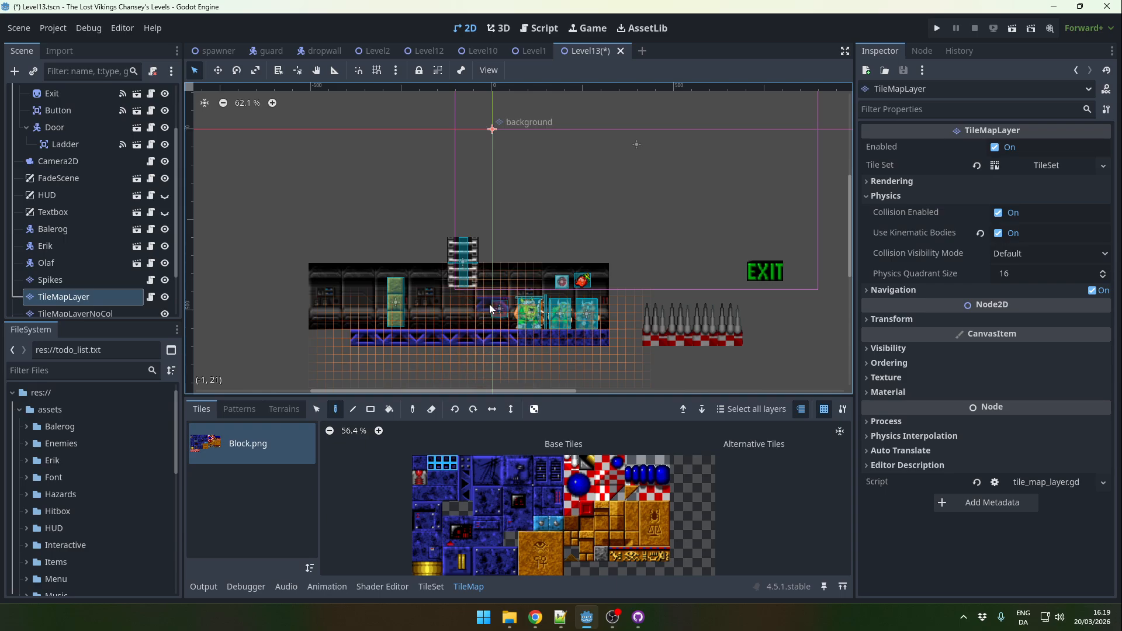
left_click_drag(490, 304, 495, 184)
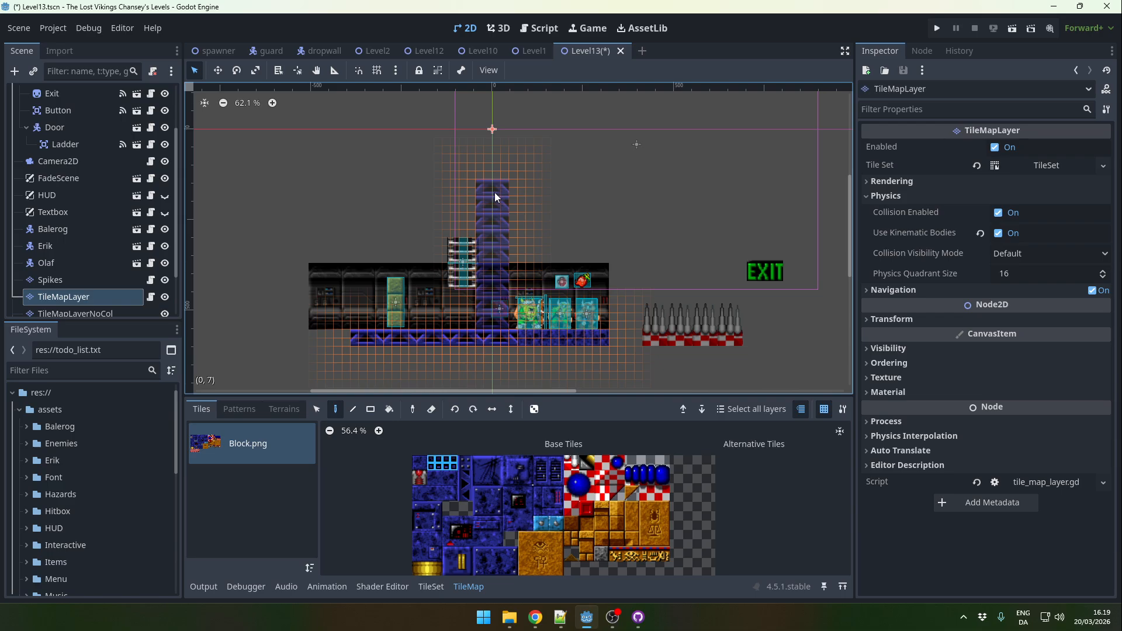
Step: Move Erik to (-196, 475) between the door and the truss column, and shift the ladder slightly up and left
left_click_drag(585, 315, 420, 301)
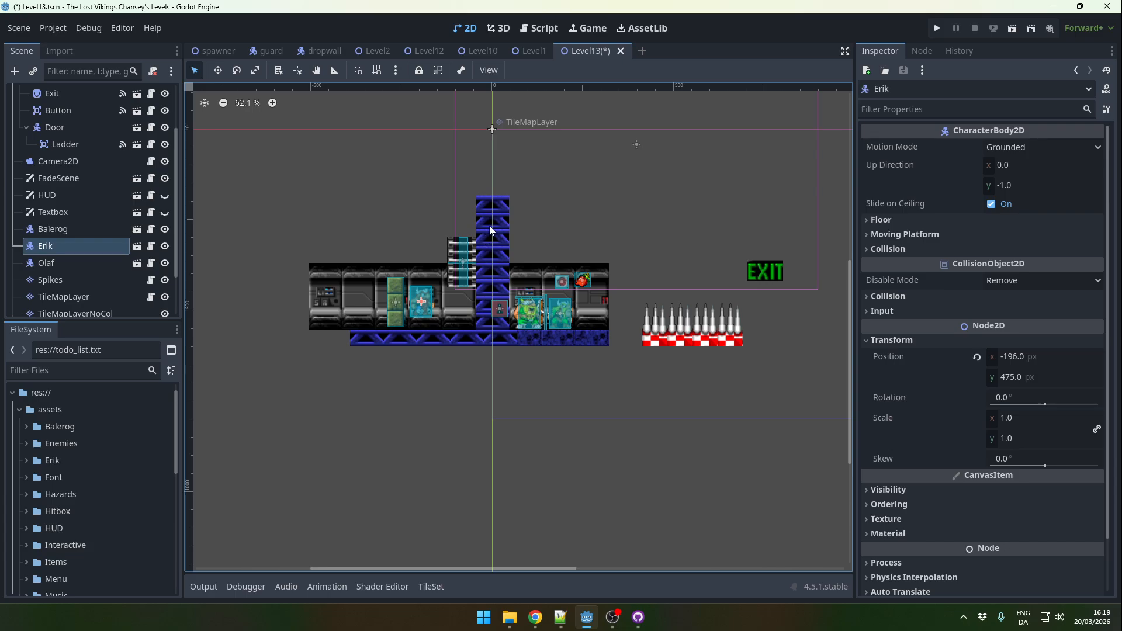
left_click_drag(464, 256, 461, 254)
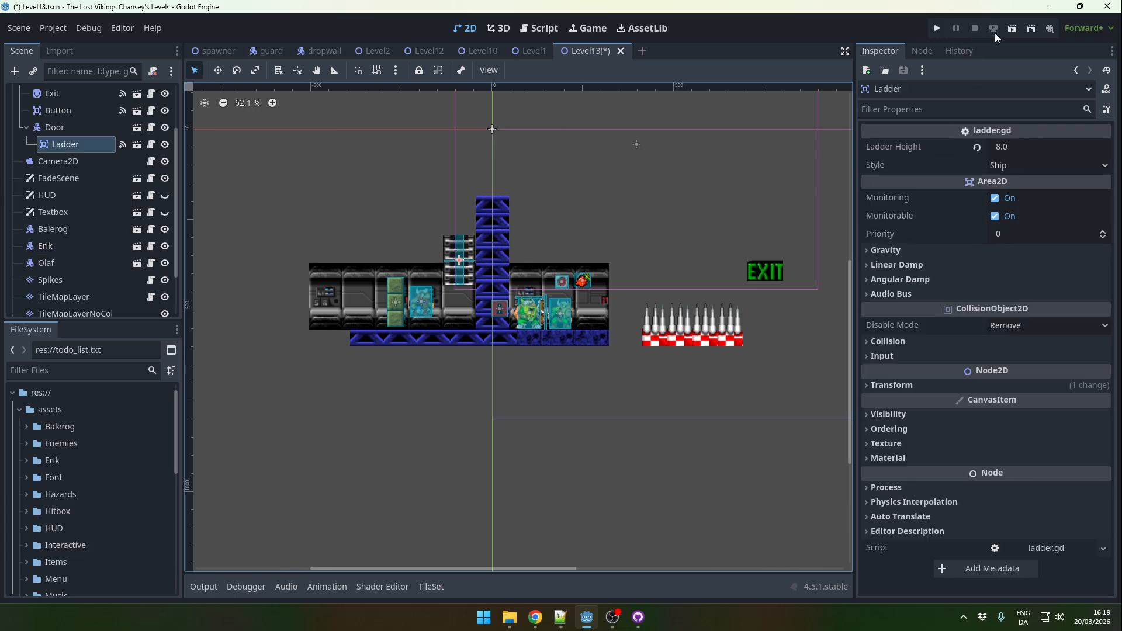
Step: Test-run the current scene with Erik moving around near the truss column, and stop the game
left_click(1013, 30)
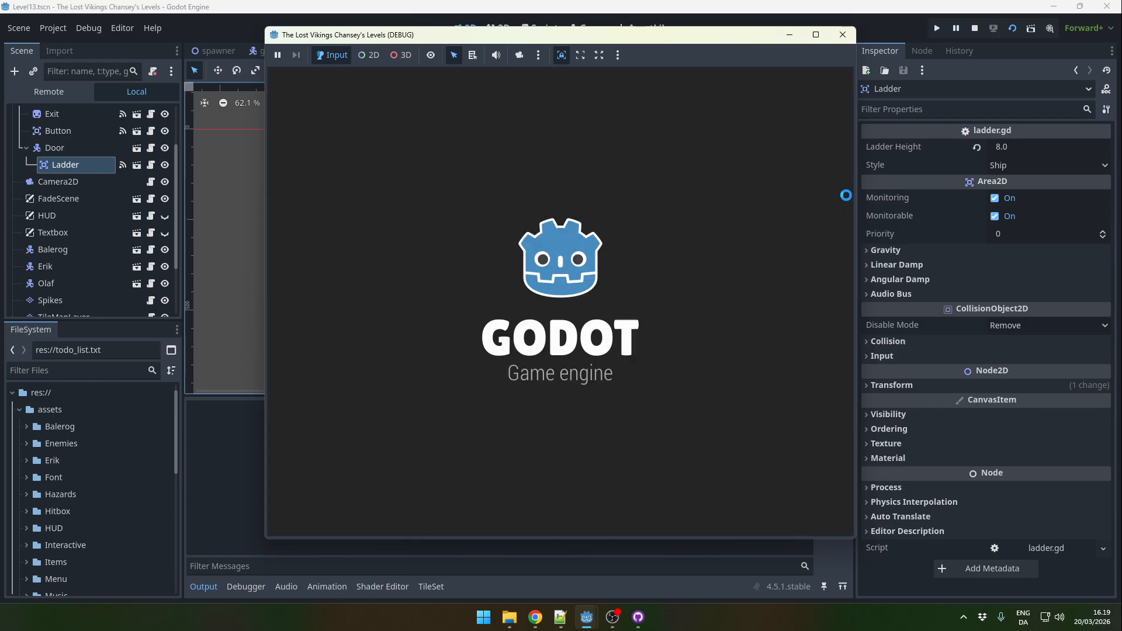
key("Right")
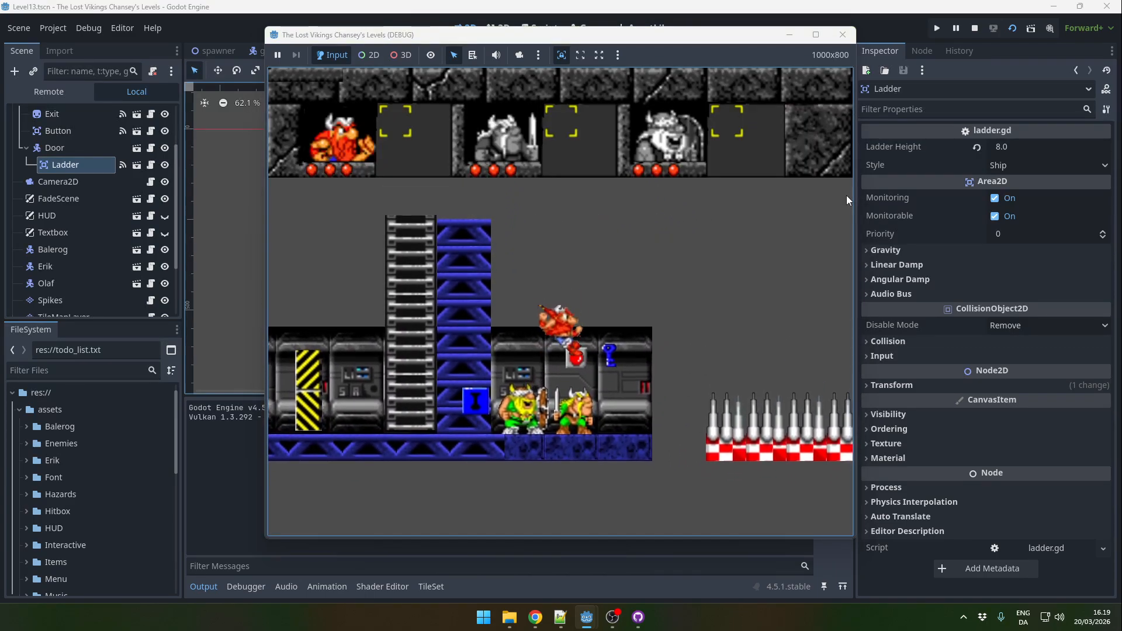
key("Left")
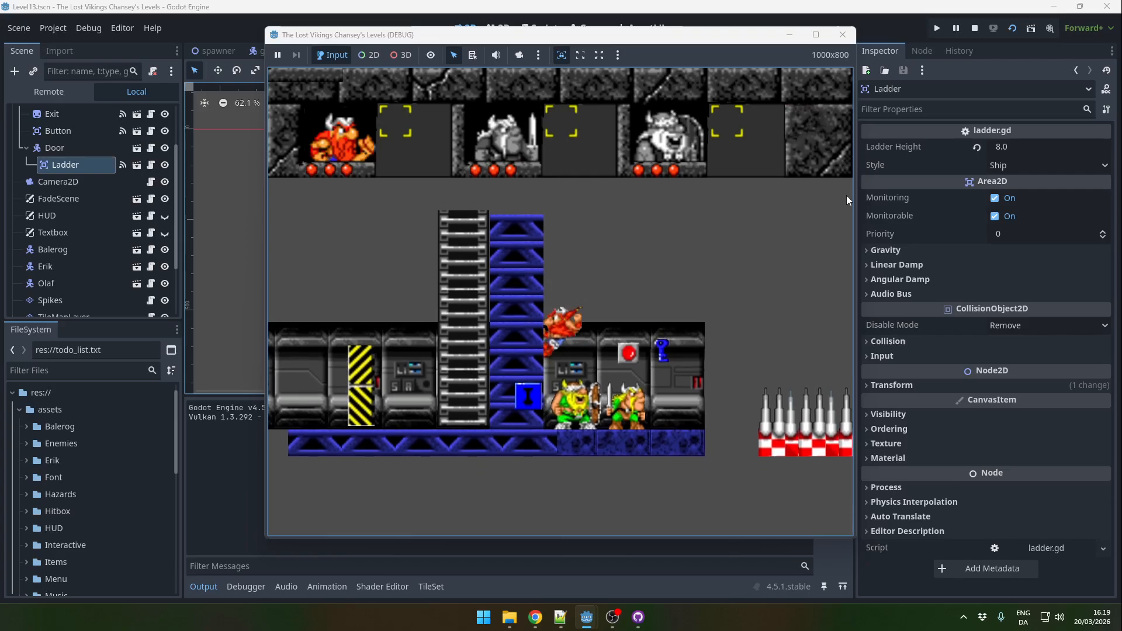
left_click(1012, 29)
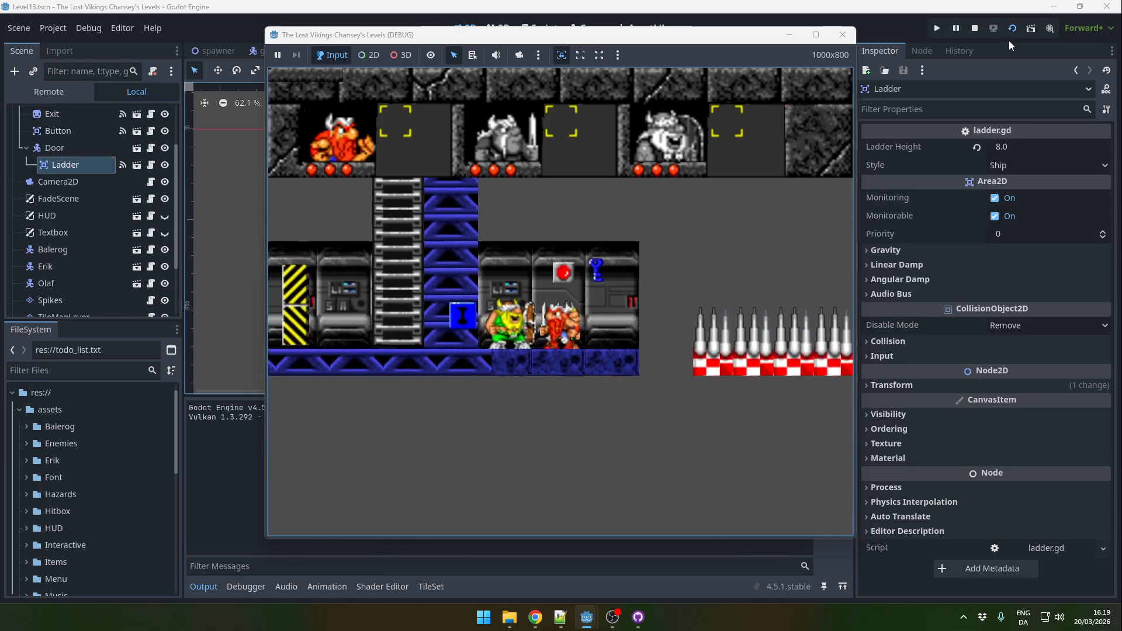
left_click(975, 29)
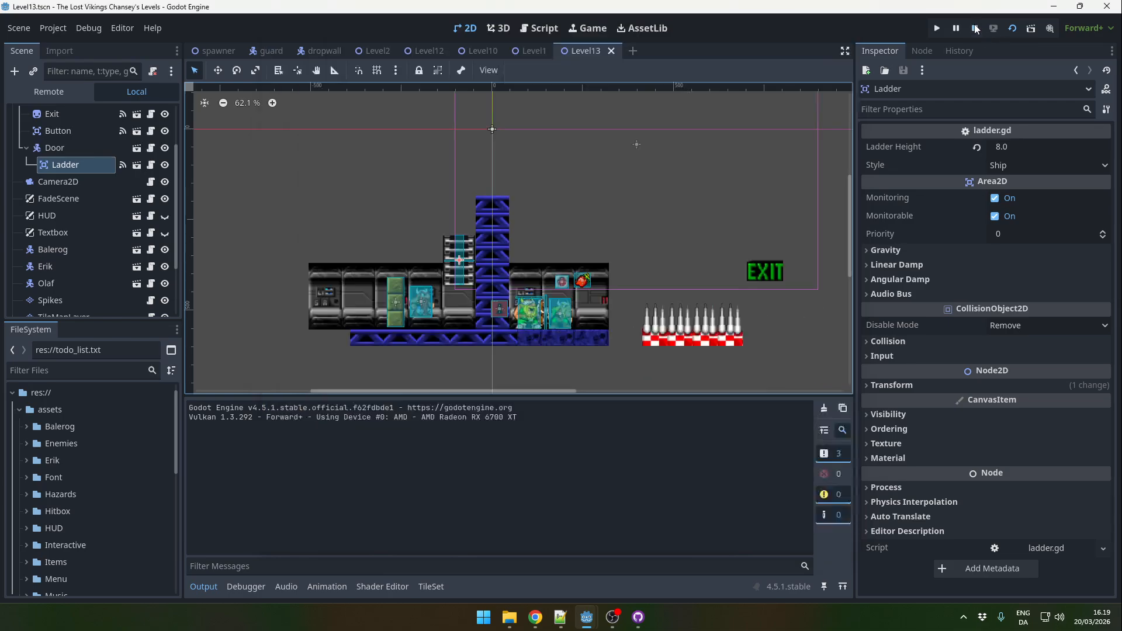
Step: Move the ladder about 230 px right, to the button side of the truss column, and test-run the scene briefly
left_click_drag(459, 255, 543, 260)
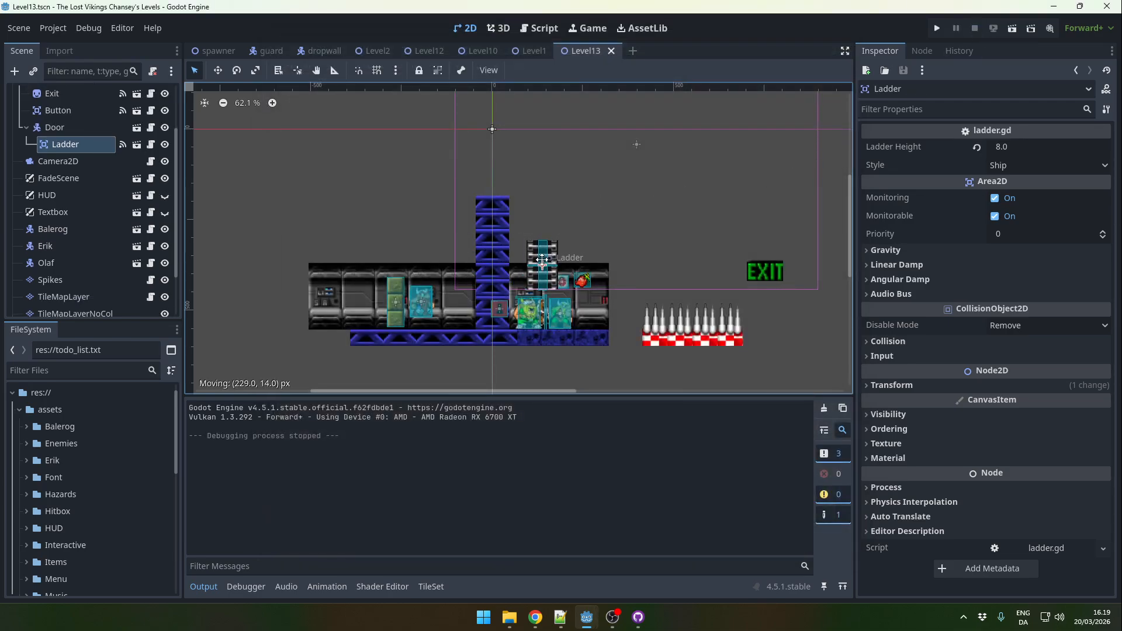
left_click(1013, 29)
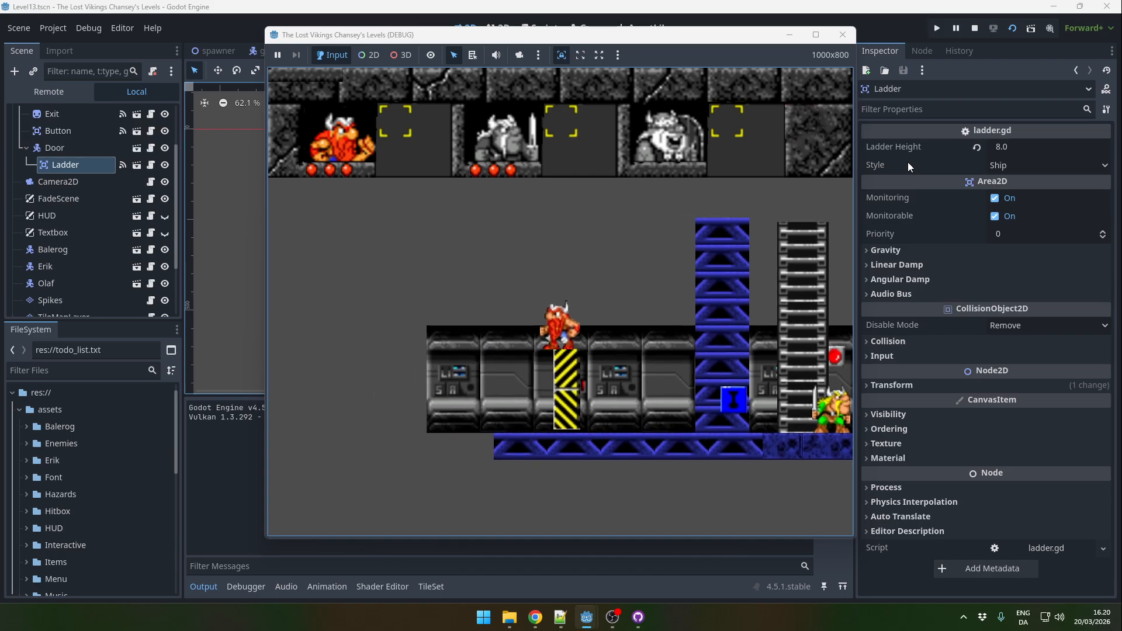
left_click(975, 29)
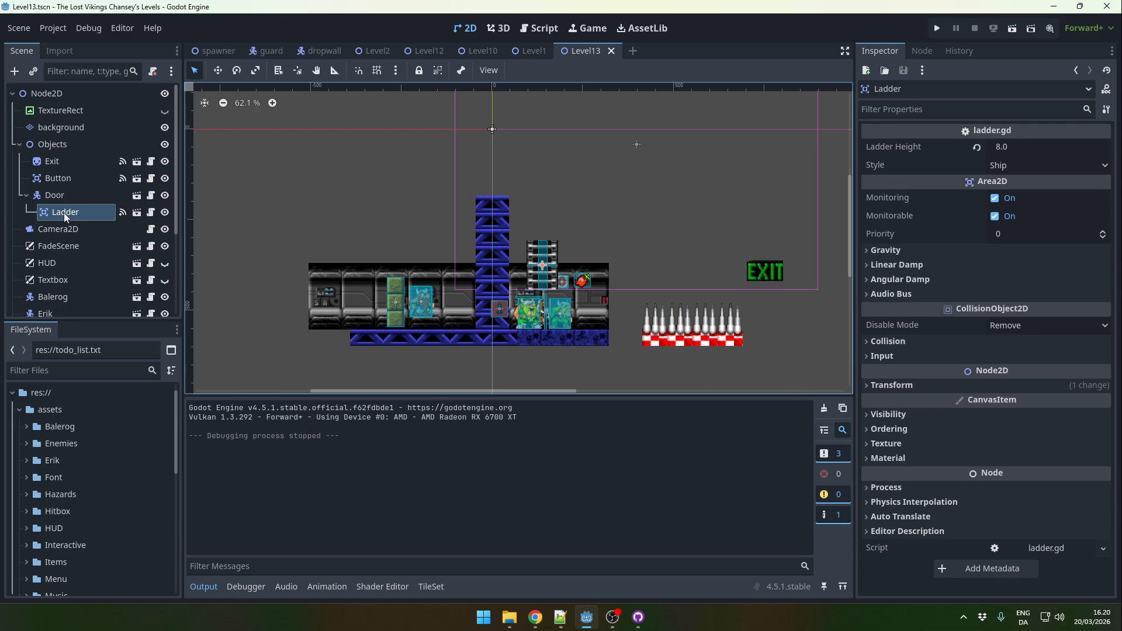
Step: Reparent the Ladder from Door to Objects, and test-run the scene by climbing it with Olaf and walking toward the truss column
left_click_drag(62, 213, 69, 144)
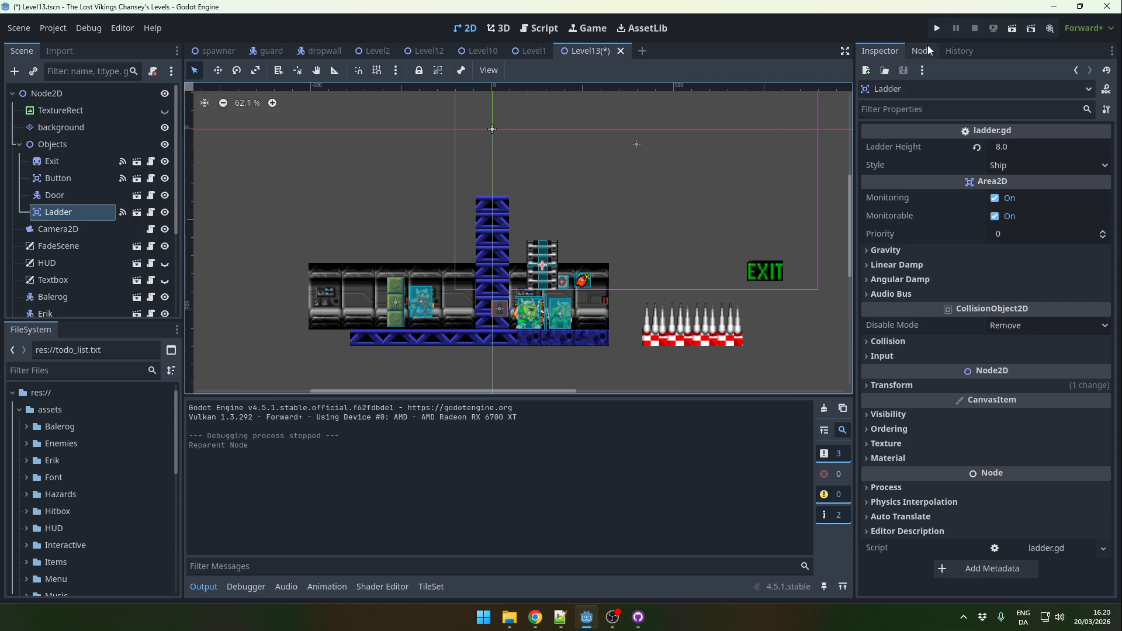
left_click(1016, 32)
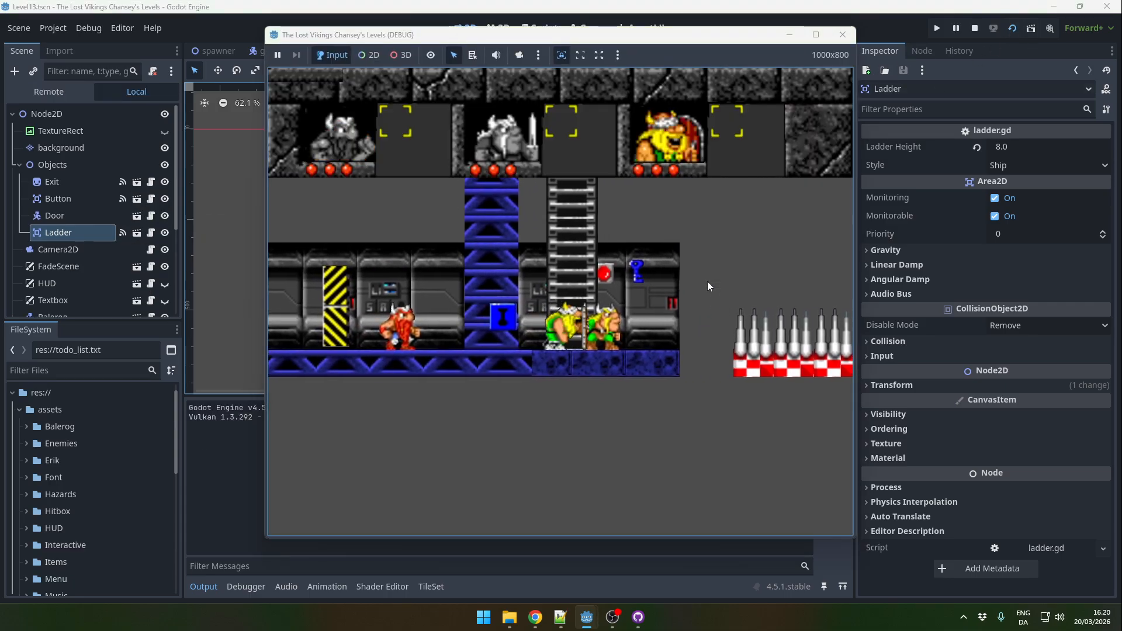
key("Up")
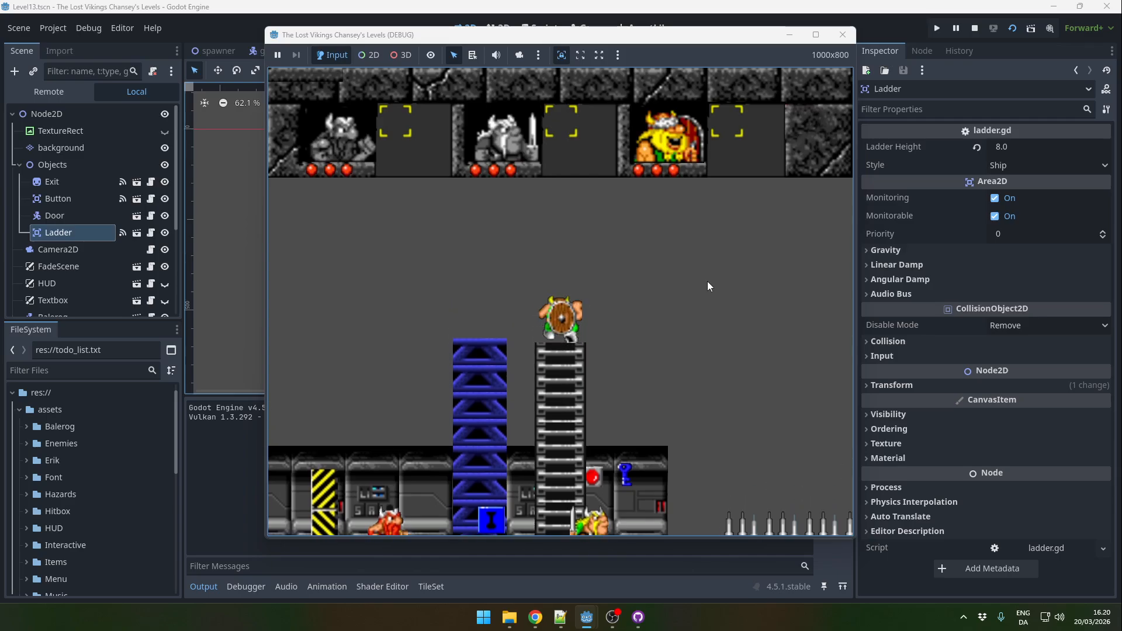
key("Right")
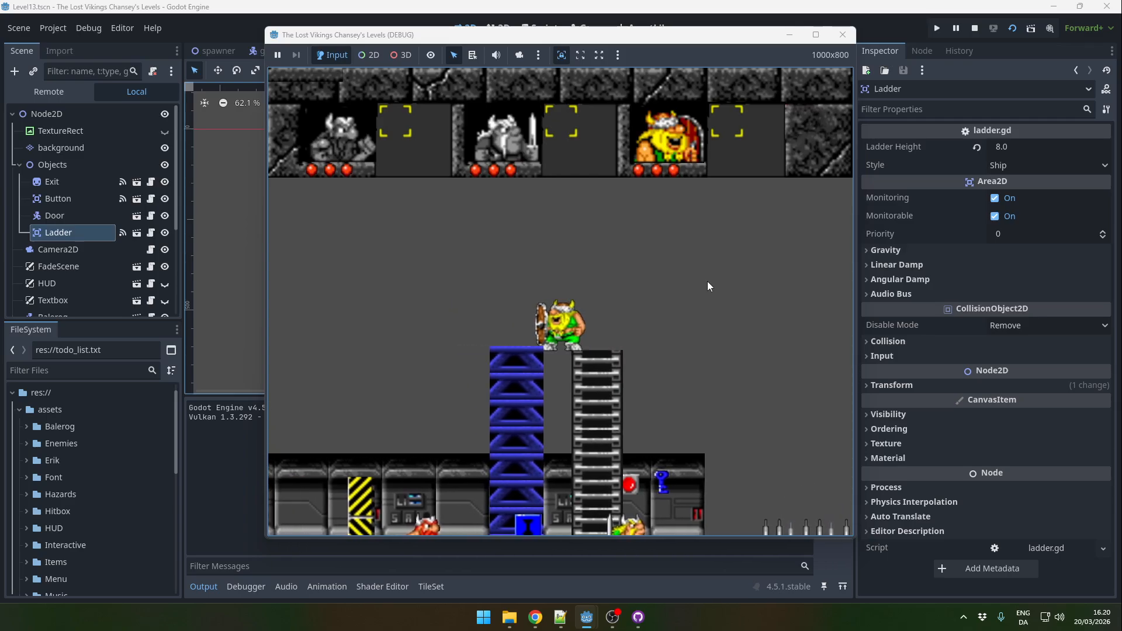
key("Left")
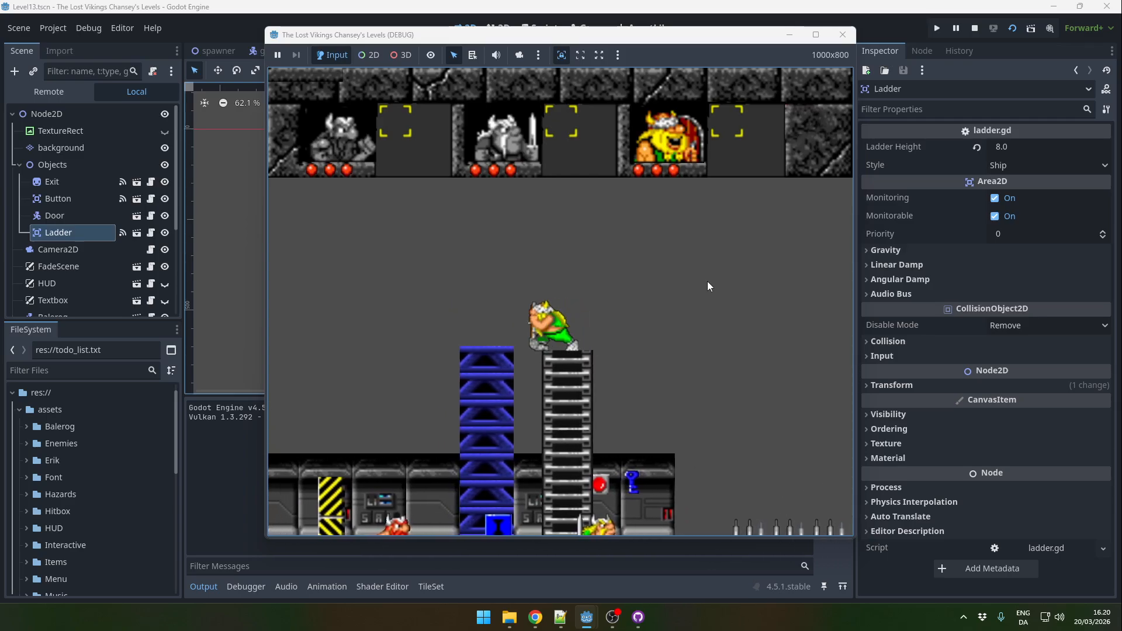
key("Right")
key("Left")
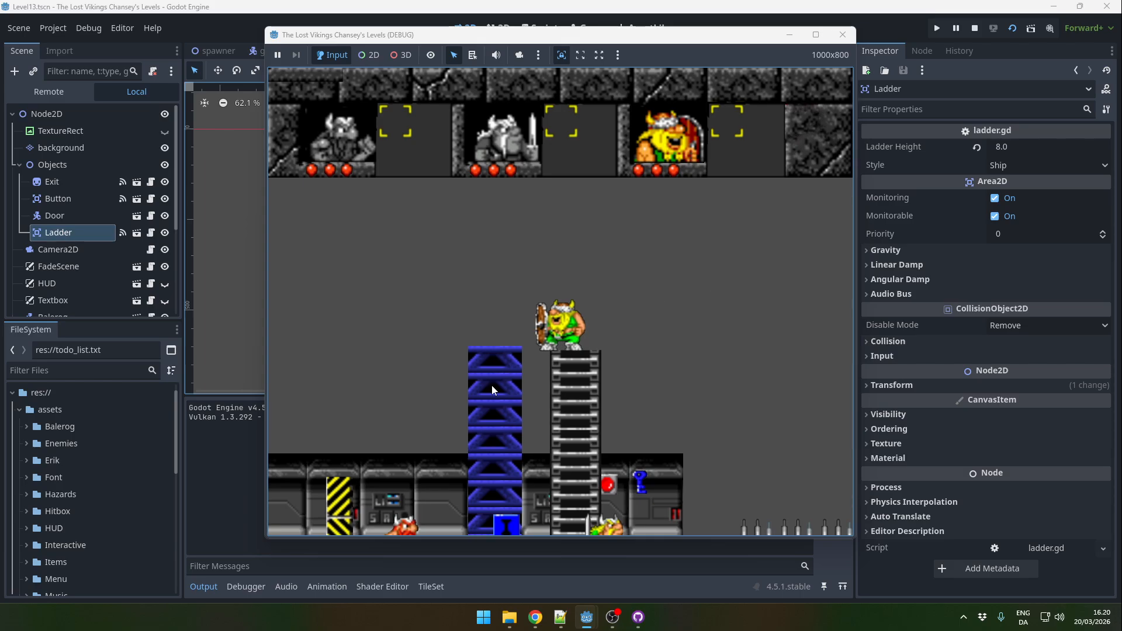
Step: Nudge the ladder up to (138, 370) while the game keeps running beside the editor, and return to the game window
left_click_drag(537, 44, 842, 58)
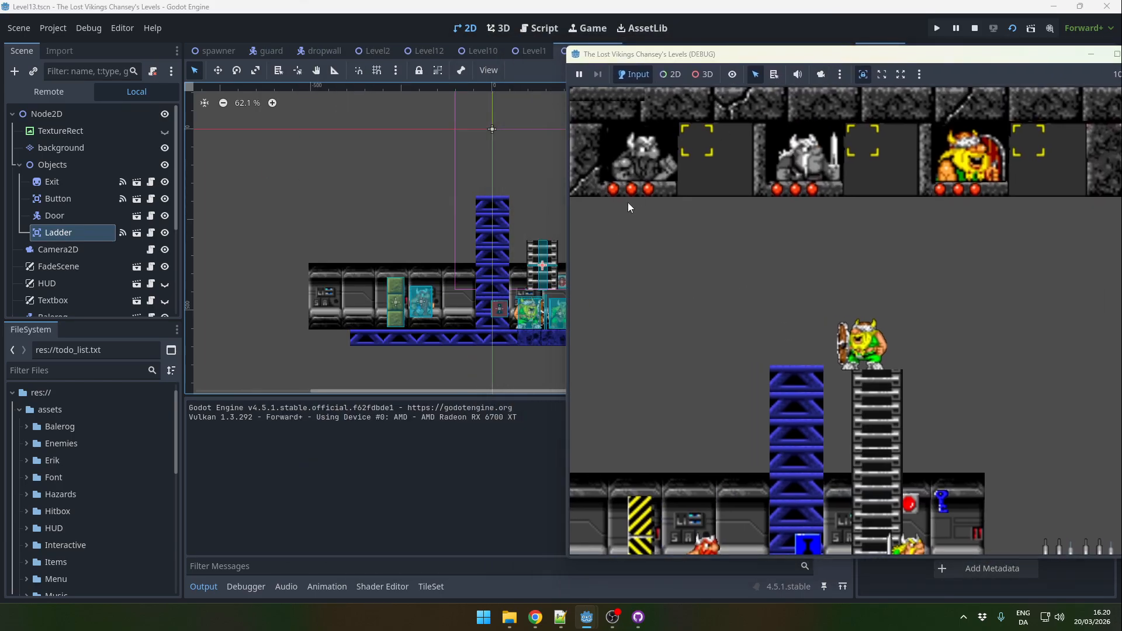
left_click(543, 270)
key("Up")
key("Up")
key("Up")
key("Up")
key("Up")
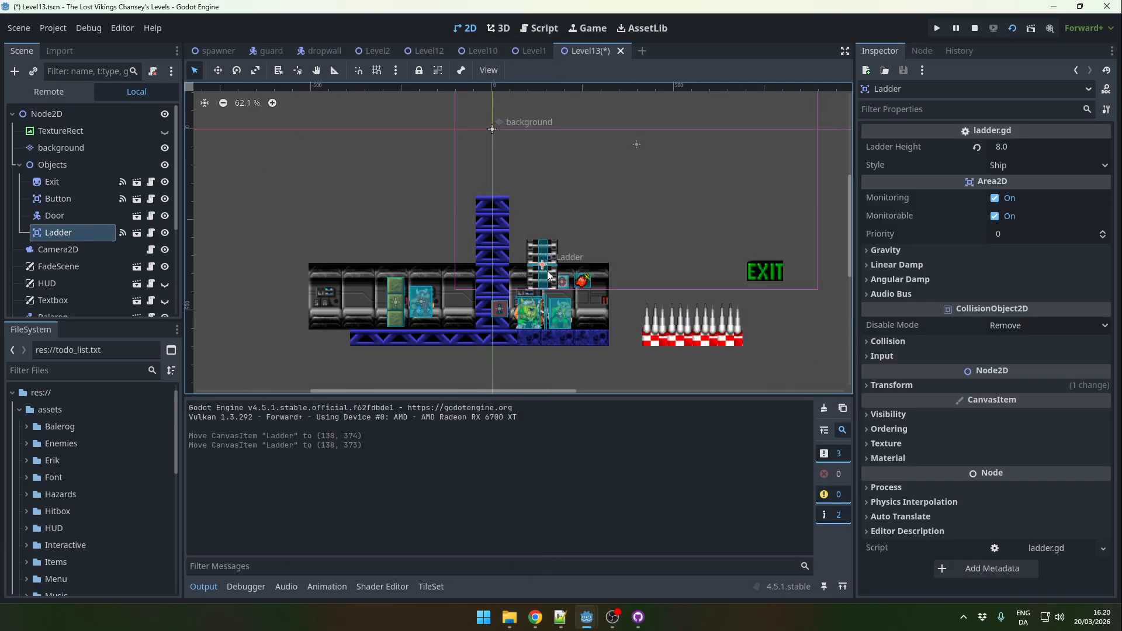
mouse_move(612, 616)
left_click(608, 591)
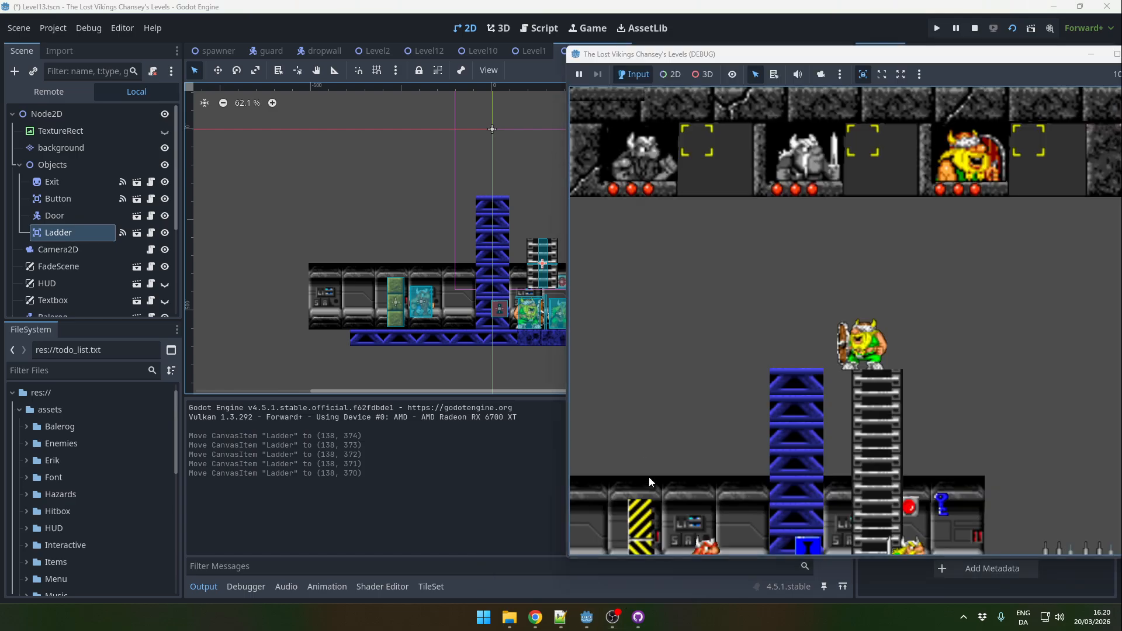
Step: Nudge the ladder up to (138, 367) and test Olaf walking between the ladder top and the truss column
left_click(539, 257)
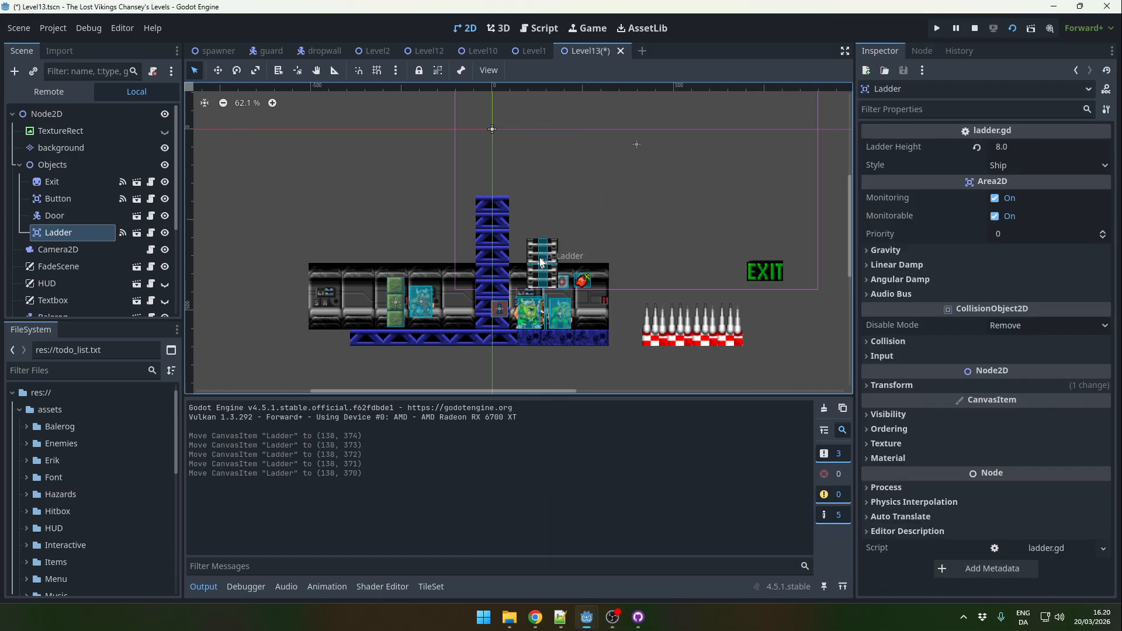
key("Up")
key("Up")
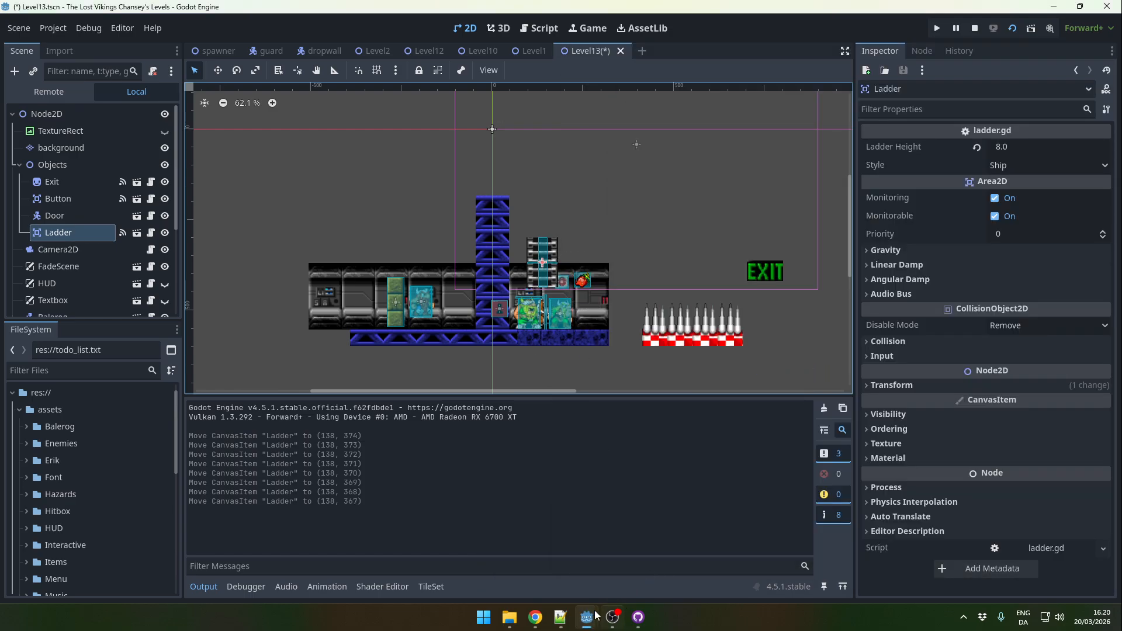
mouse_move(596, 615)
left_click(666, 529)
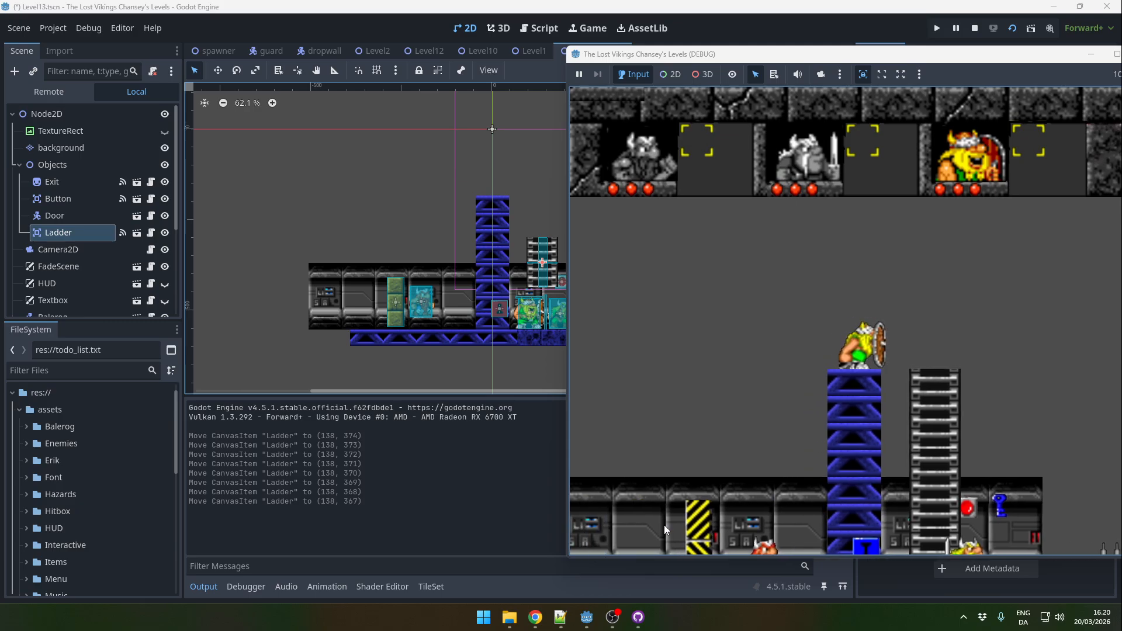
key("Right")
key("Left")
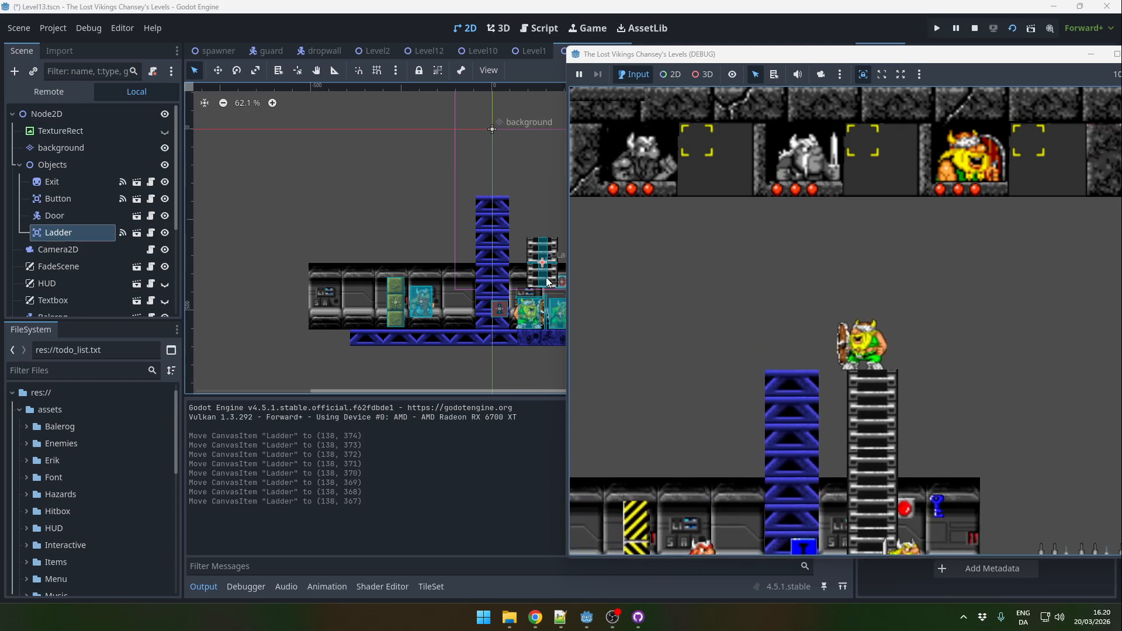
Step: Nudge the ladder down to (138, 368) and have Olaf walk across its top again in the running game
left_click(546, 278)
key("Down")
mouse_move(587, 618)
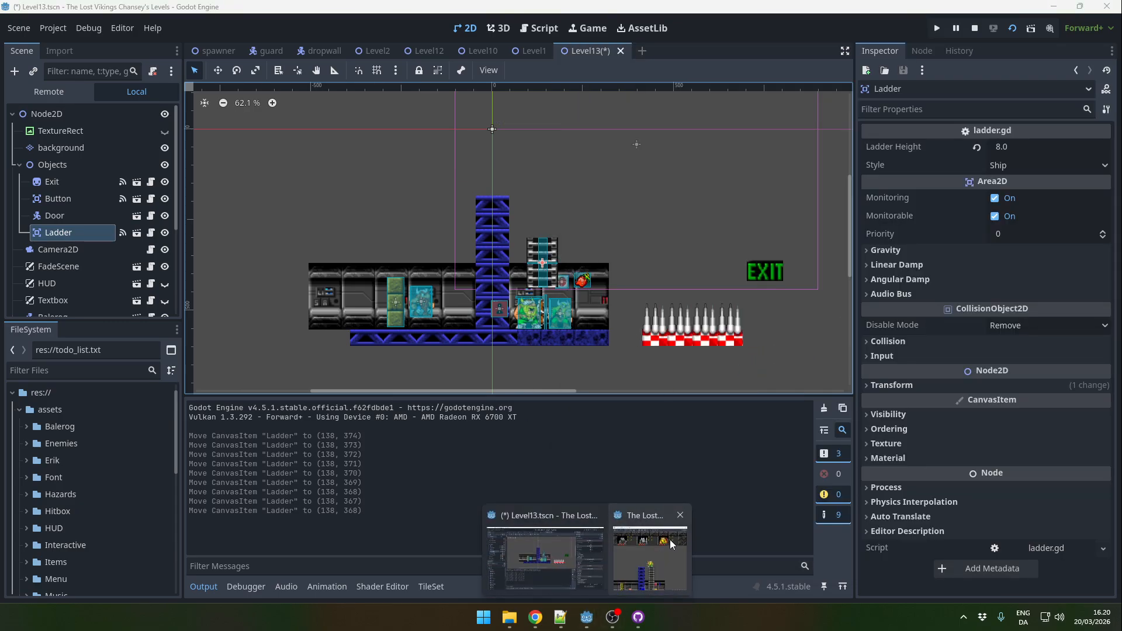
left_click(669, 539)
key("Right")
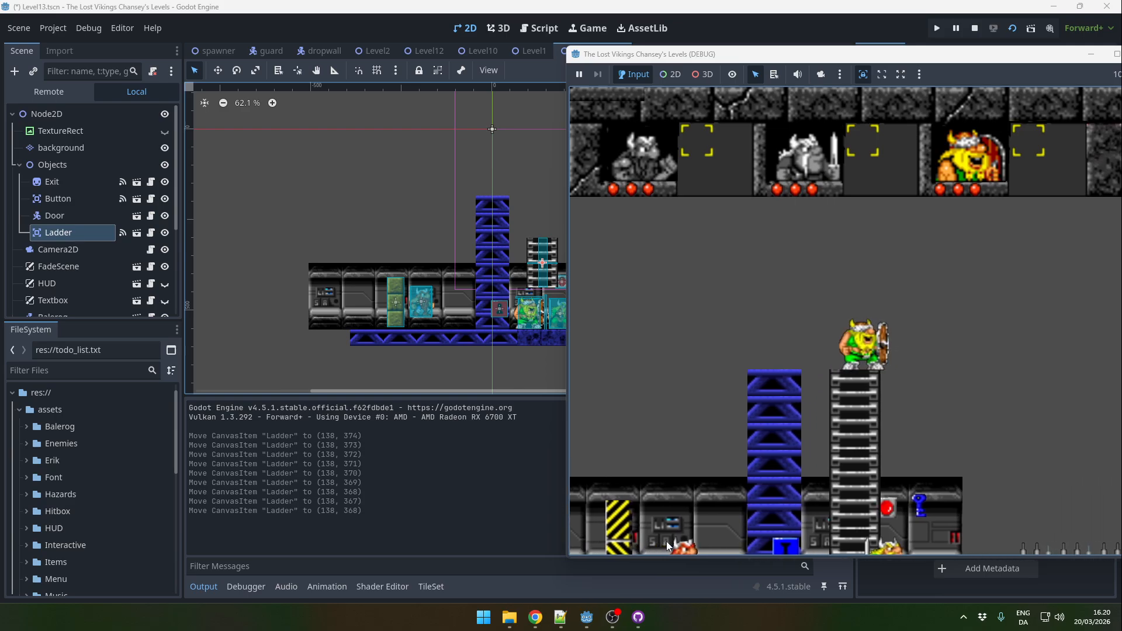
key("Left")
key("Right")
Step: Climb Olaf down the ladder to the floor, walk him right, and close the running game
key("Down")
key("Down")
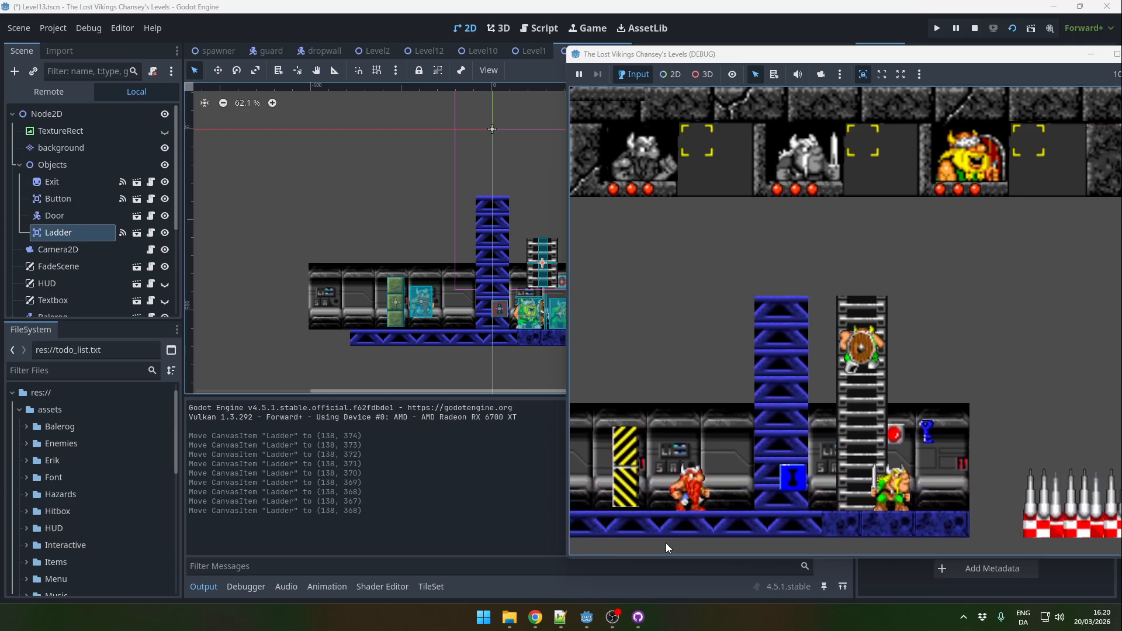
key("Right")
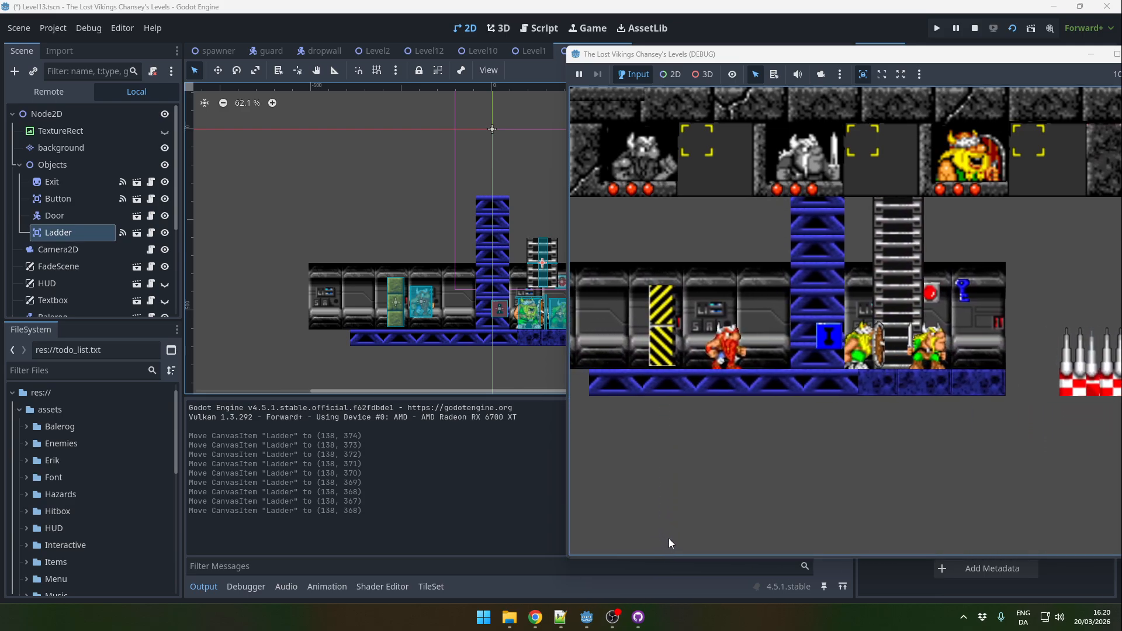
left_click_drag(1053, 58, 902, 88)
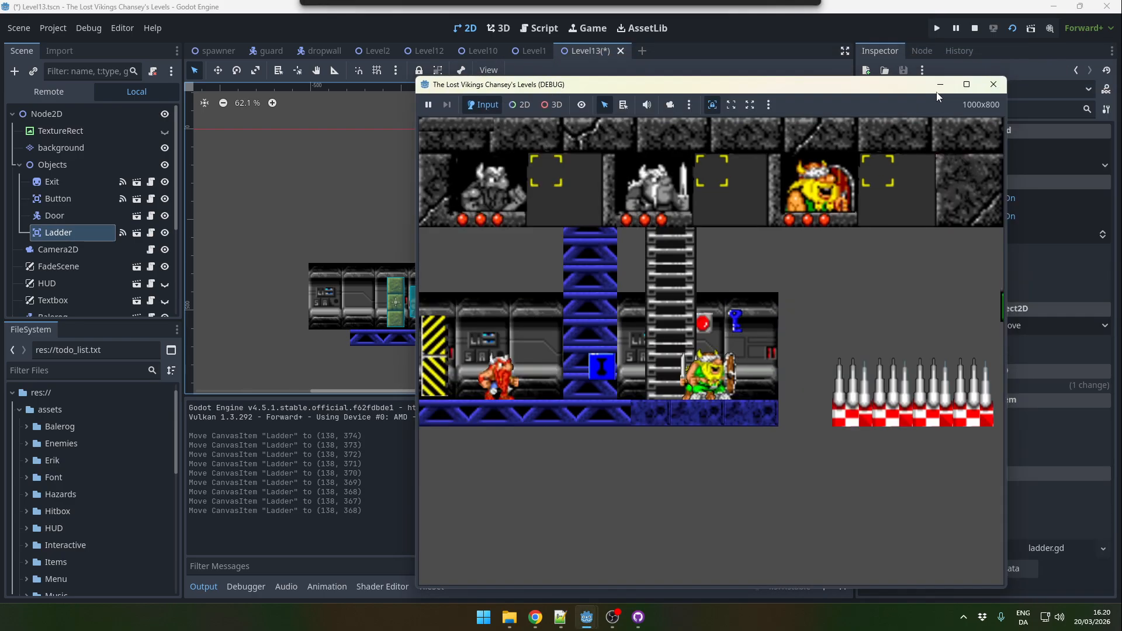
left_click(993, 86)
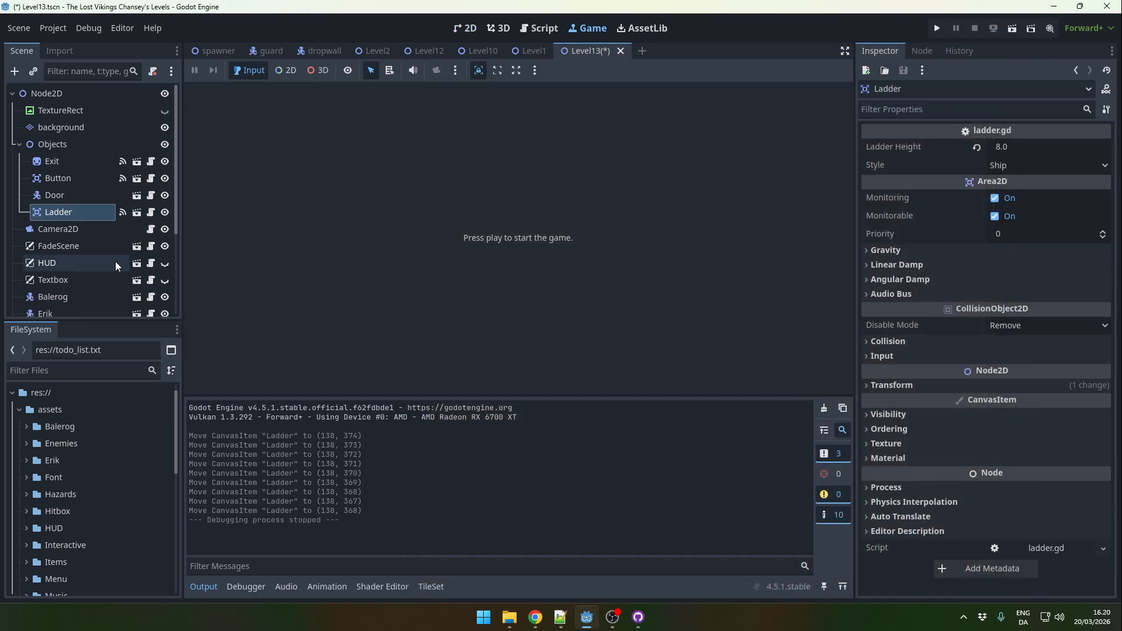
Step: Review the Exit, Door and Ladder nodes grouped under Objects, and return to the 2D view with Exit selected
left_click(60, 143)
left_click(68, 212)
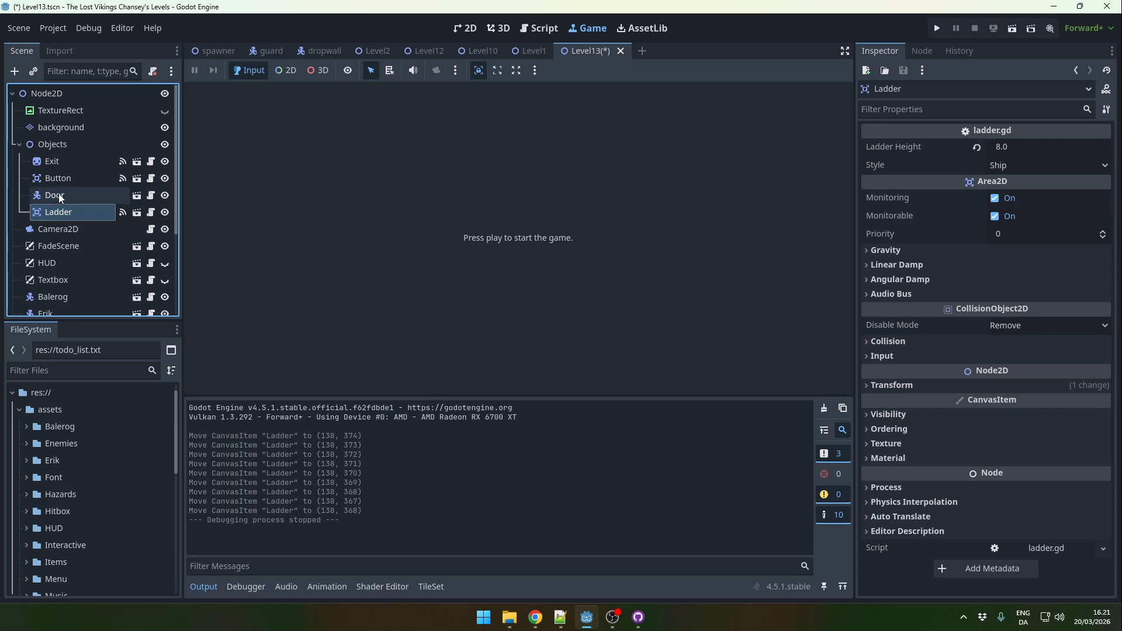
left_click(60, 196)
left_click(61, 213)
left_click(67, 191)
left_click(67, 163)
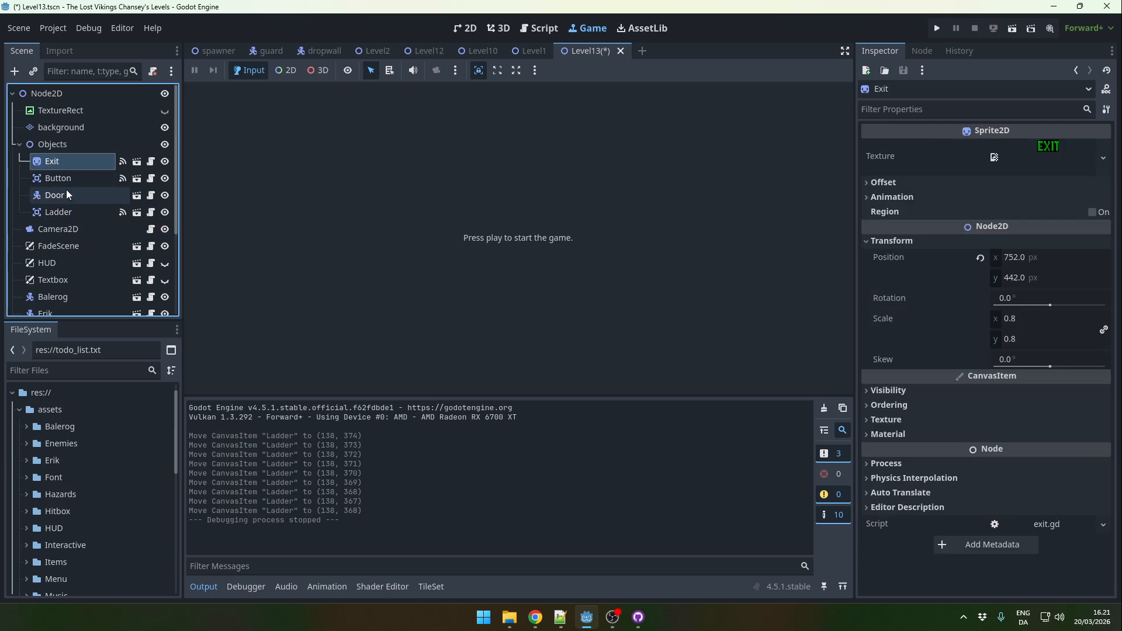
left_click(471, 28)
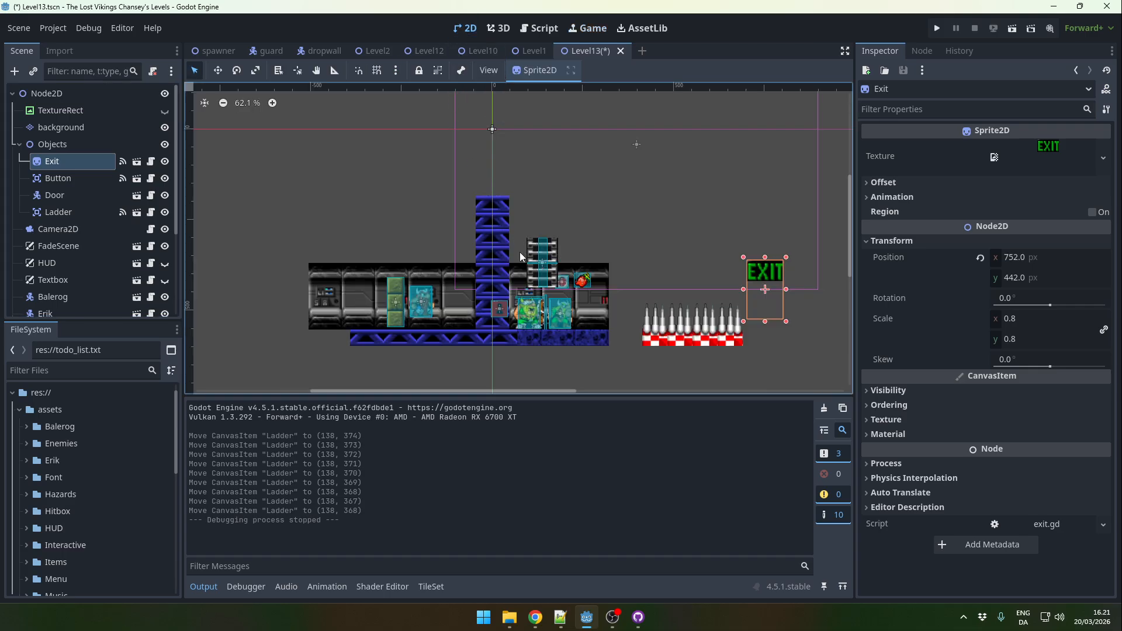
Step: Compare the ladder's and door's style properties and set the ladder's Style to Candyland
left_click(550, 266)
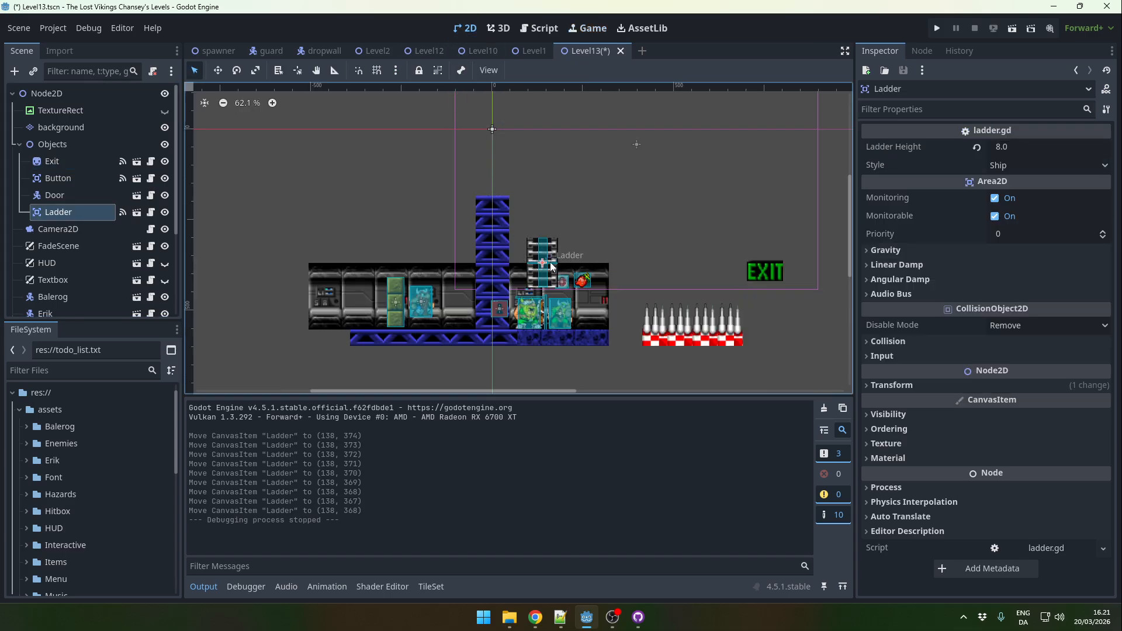
left_click(397, 299)
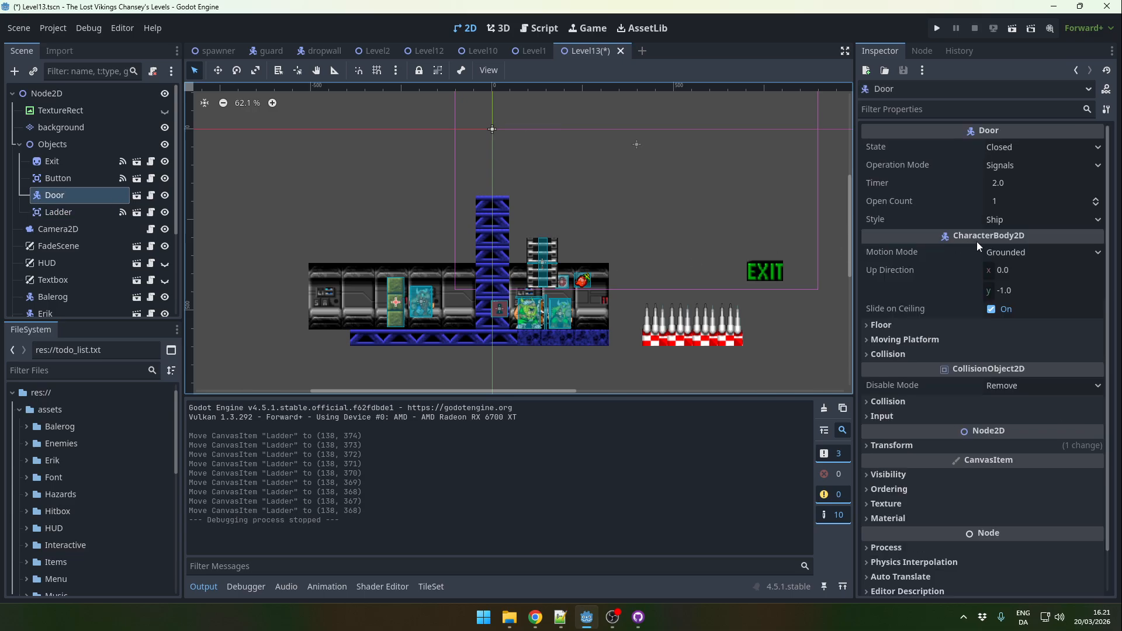
left_click(549, 266)
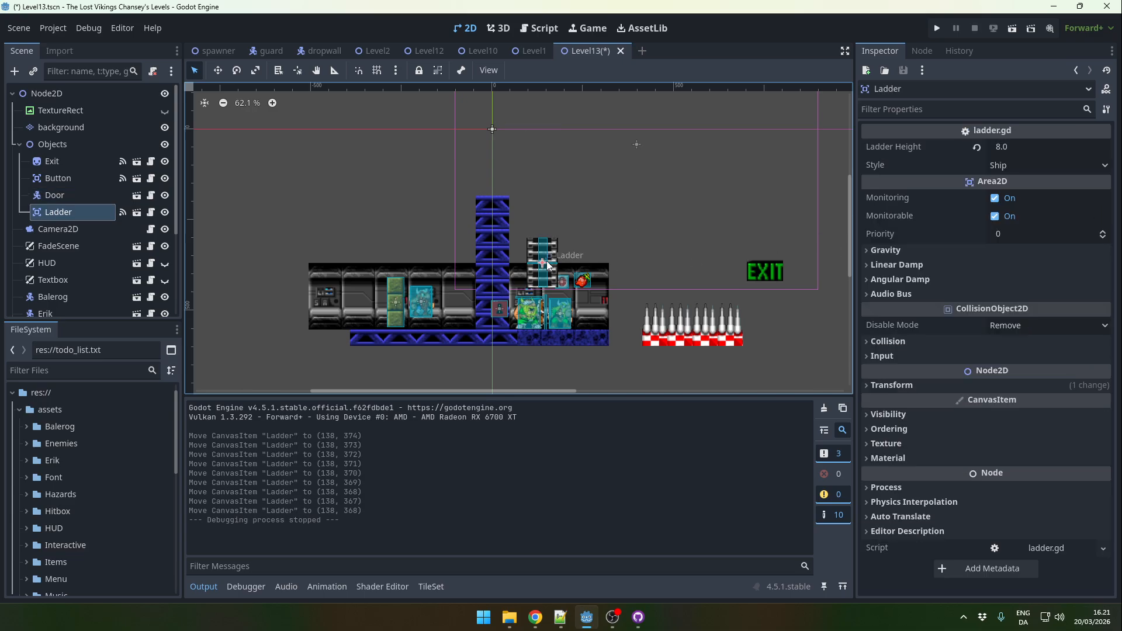
left_click(1009, 166)
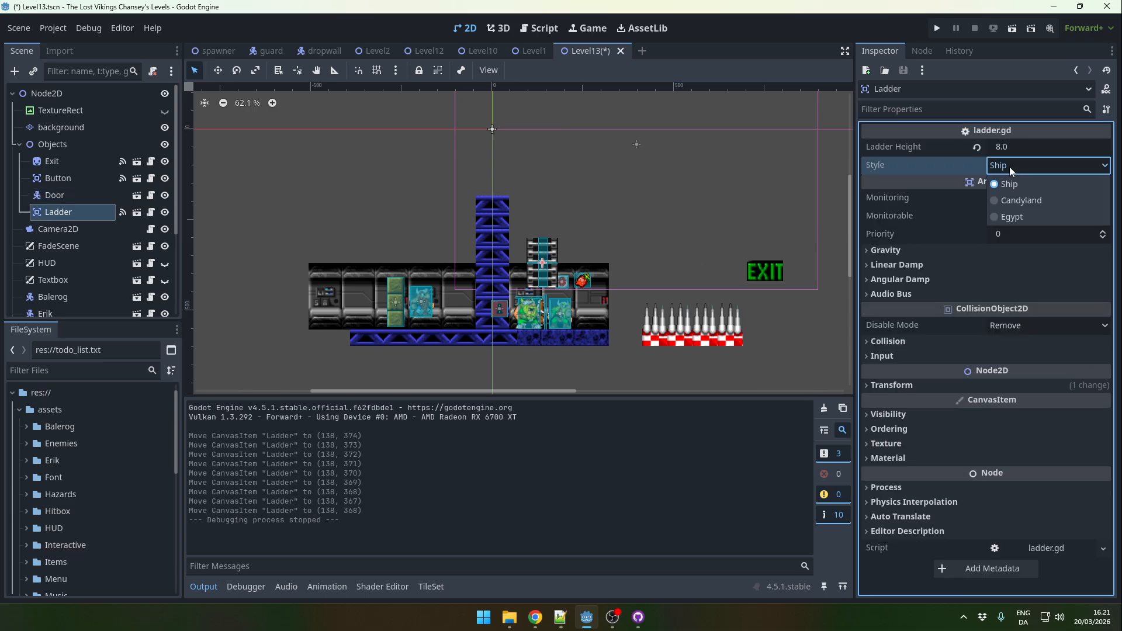
left_click(1011, 201)
Step: Run the level, climb Olaf up the ladder, walk him across its top and back down, and stop the game
left_click(1013, 29)
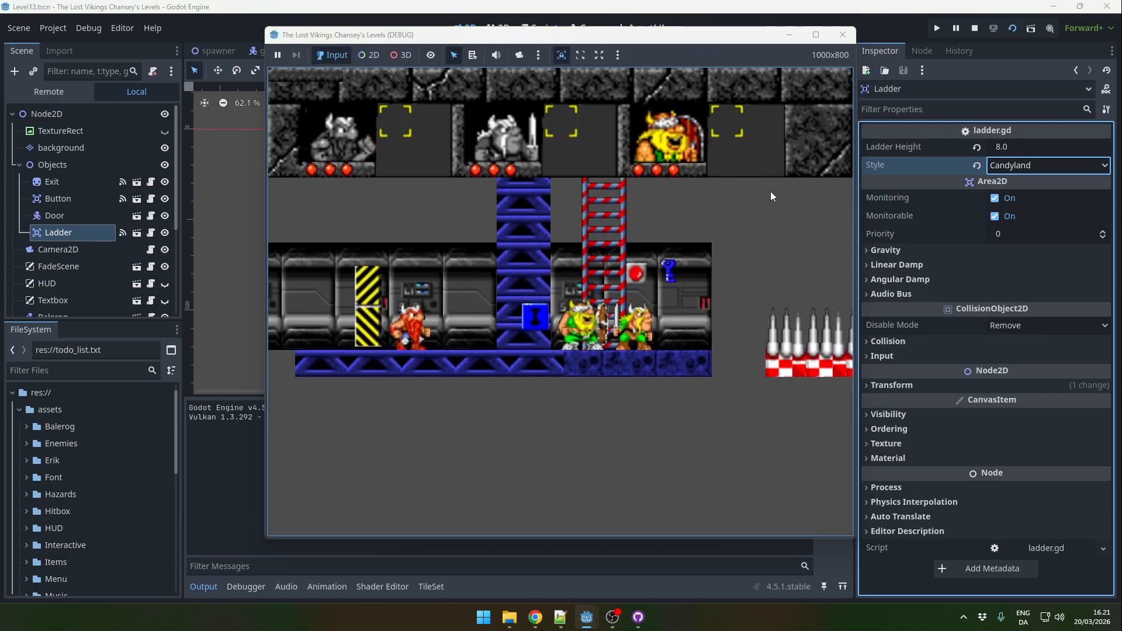
key("Up")
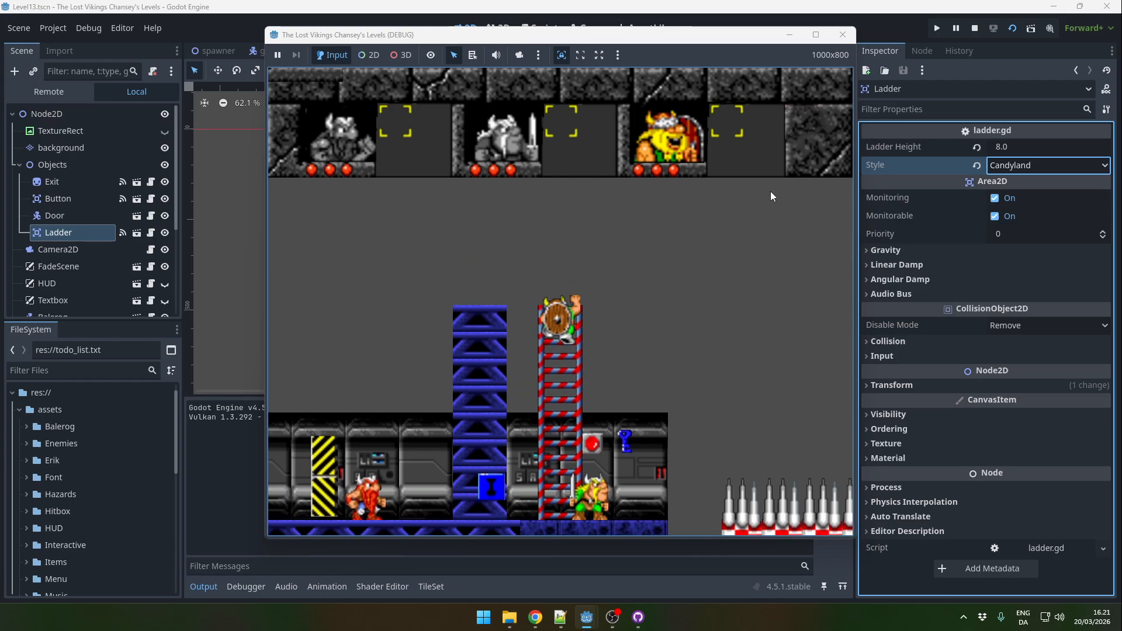
key("Left")
key("Right")
key("Down")
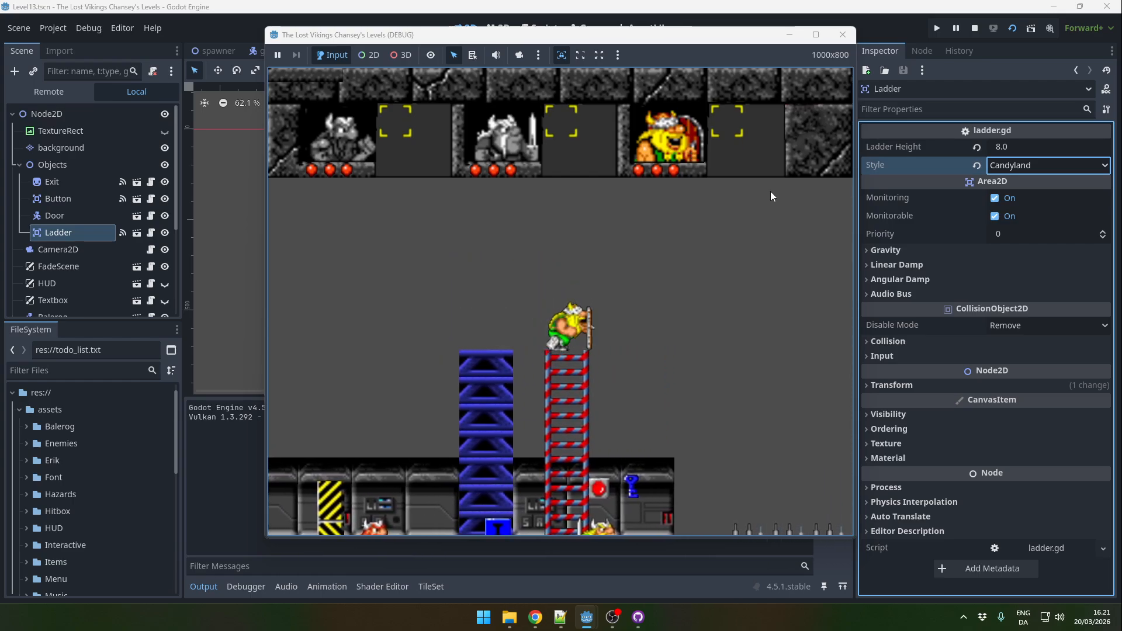
key("Right")
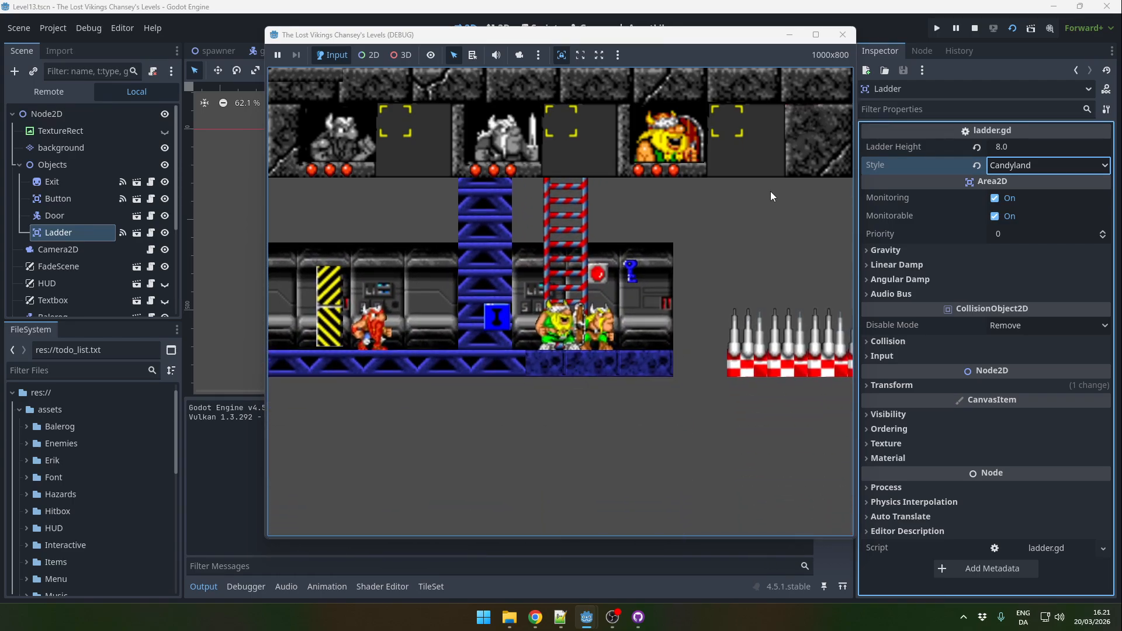
left_click(974, 30)
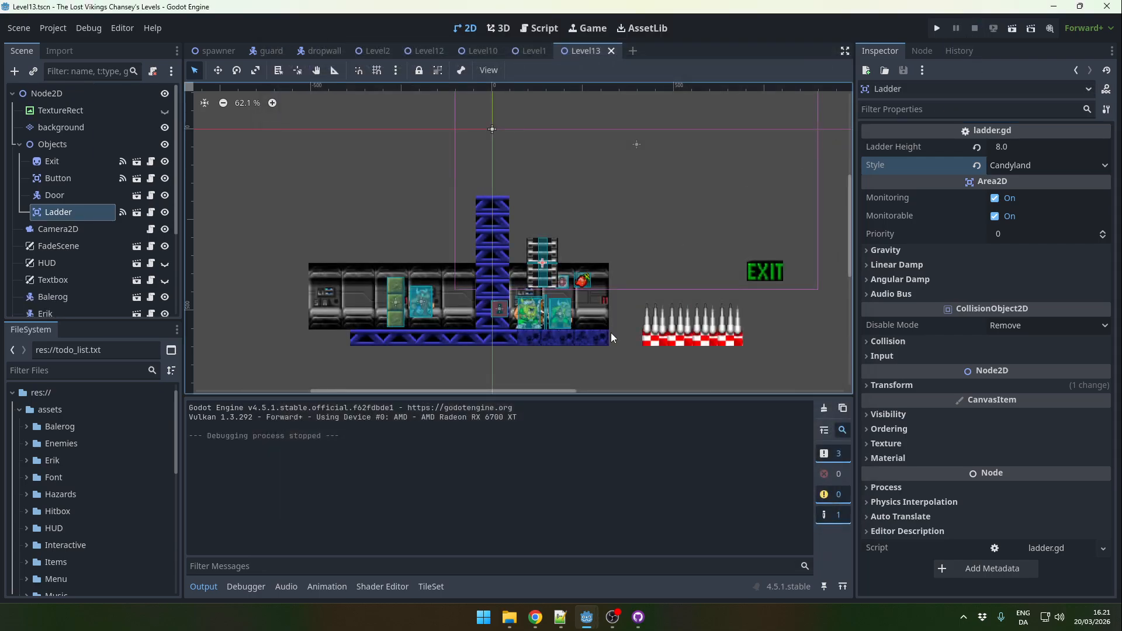
Step: Instantiate spawner.tscn as a child of Objects just below the end of the floor facing the spikes
left_click(52, 145)
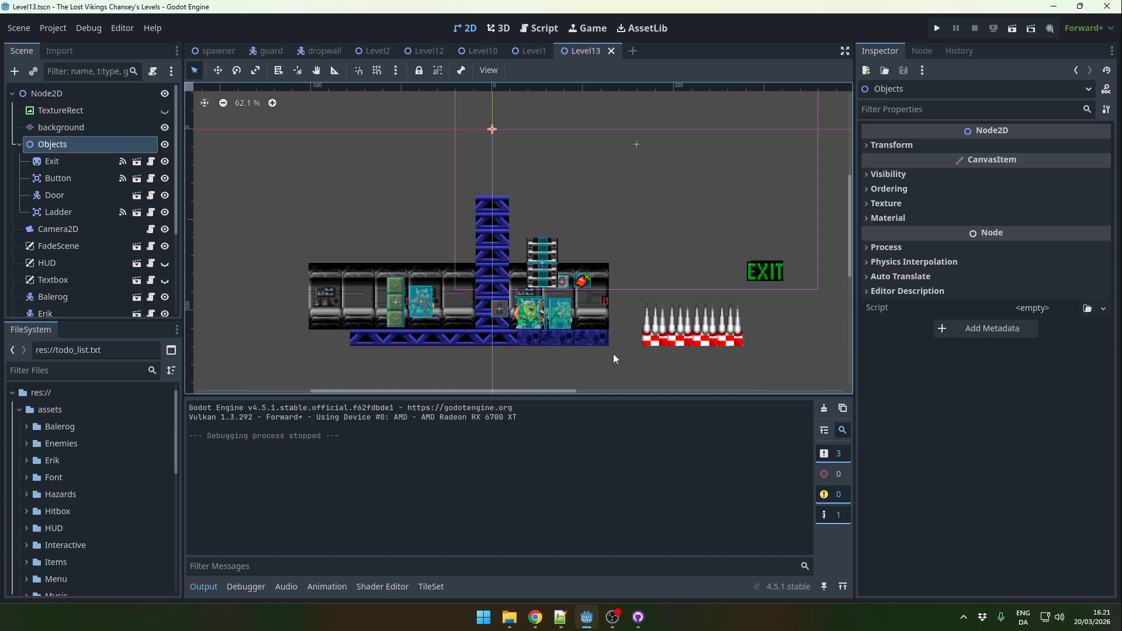
right_click(614, 355)
left_click(654, 377)
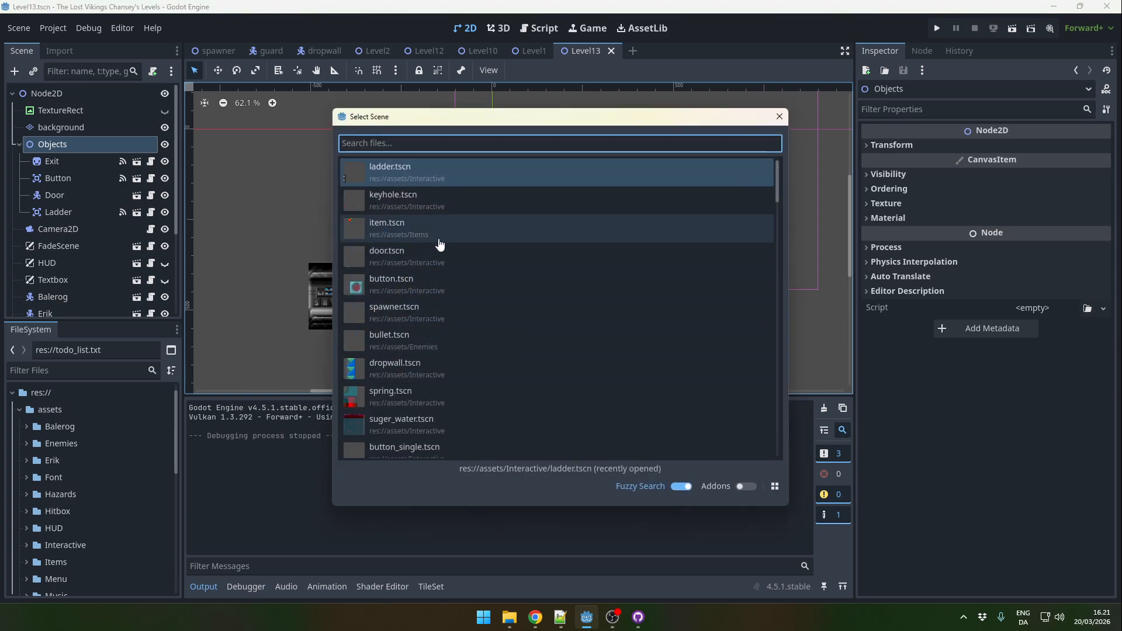
type("spaw")
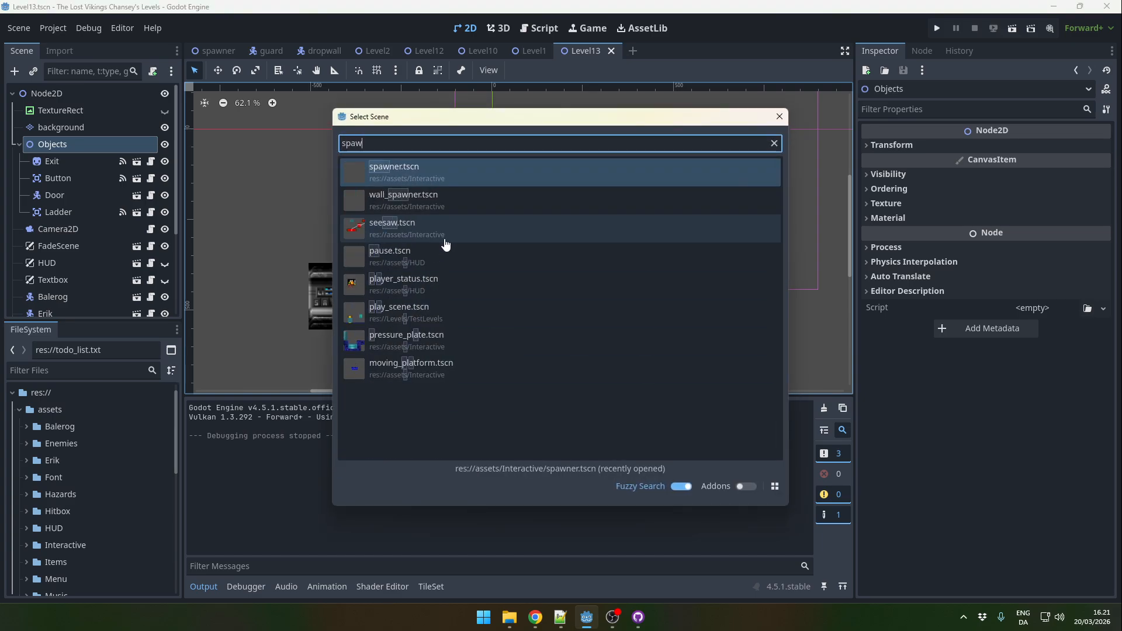
double_click(415, 172)
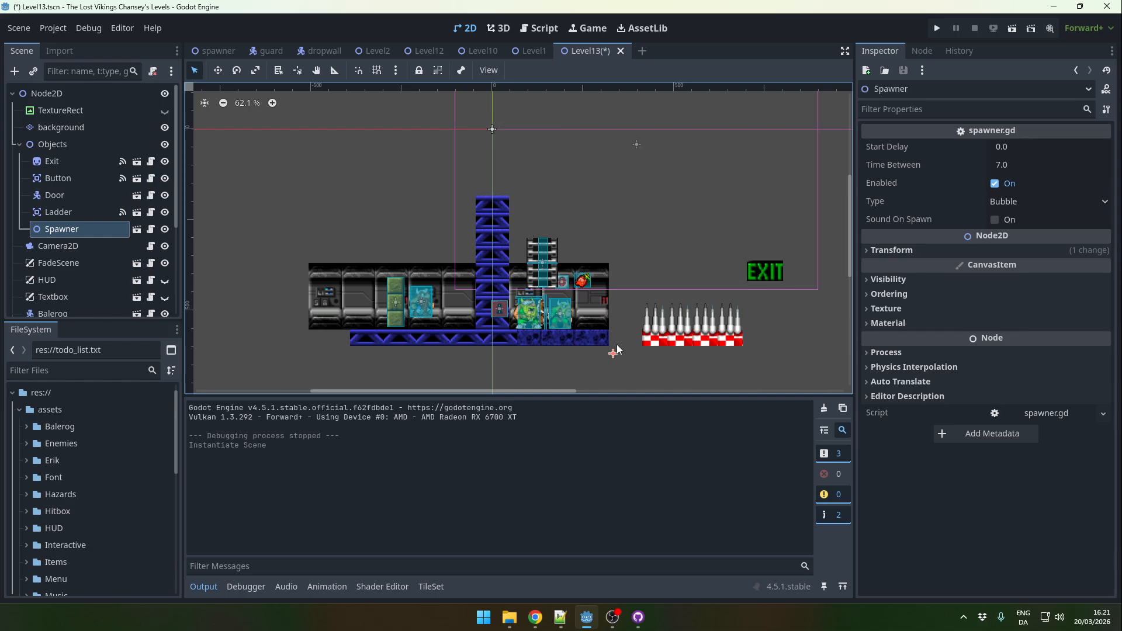
Step: Move the spawner to (318, 639) beneath the floor's end and test its bubbles in the running game
left_click_drag(614, 356, 610, 363)
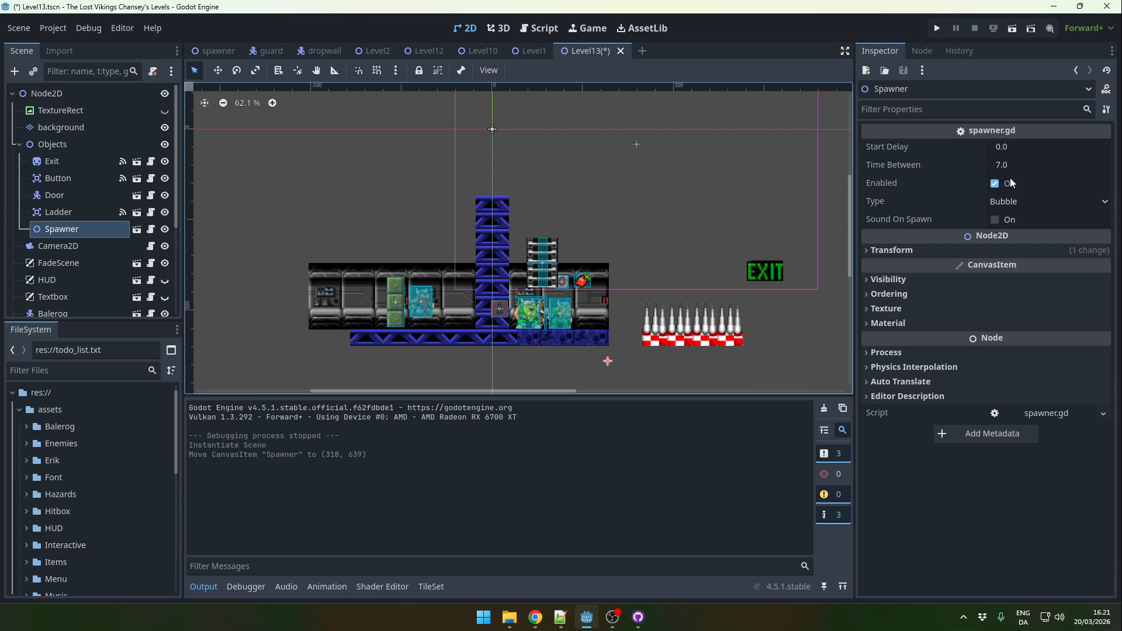
left_click(1012, 33)
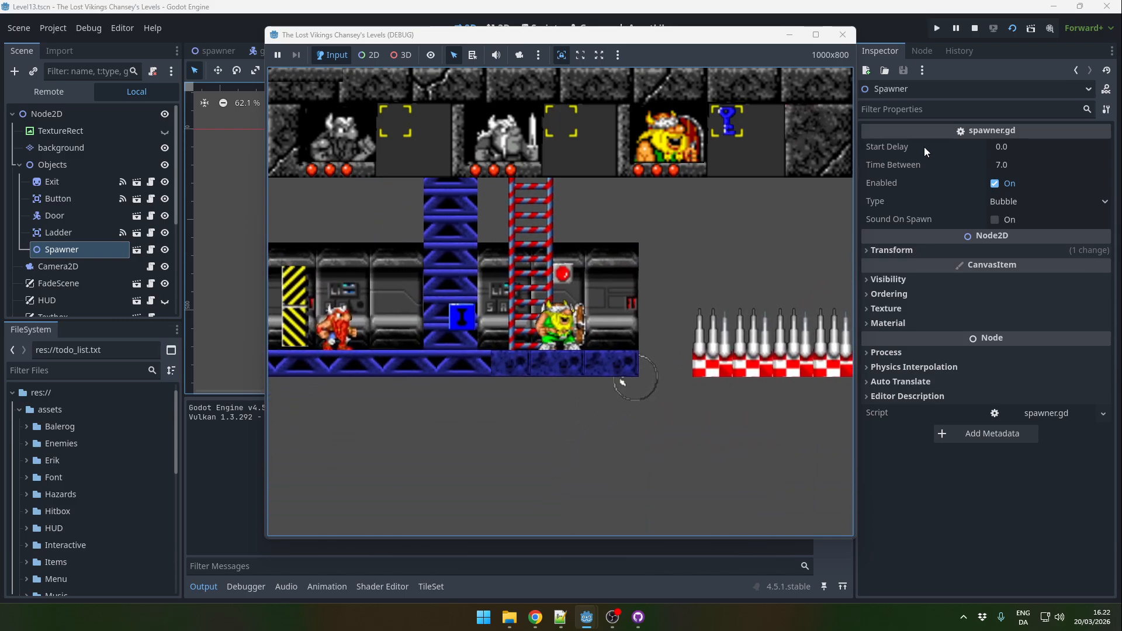
left_click(975, 28)
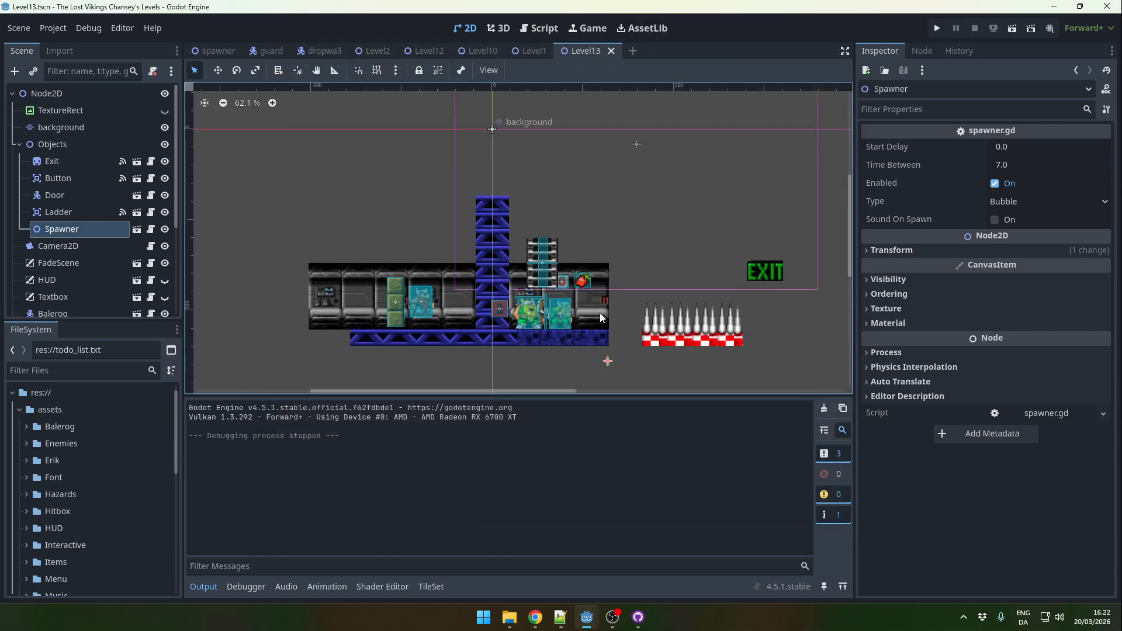
Step: Add a wall_spawner.tscn instance at (-332, 530) in the corridor and move the door out of the way to (150, 116)
left_click(620, 314)
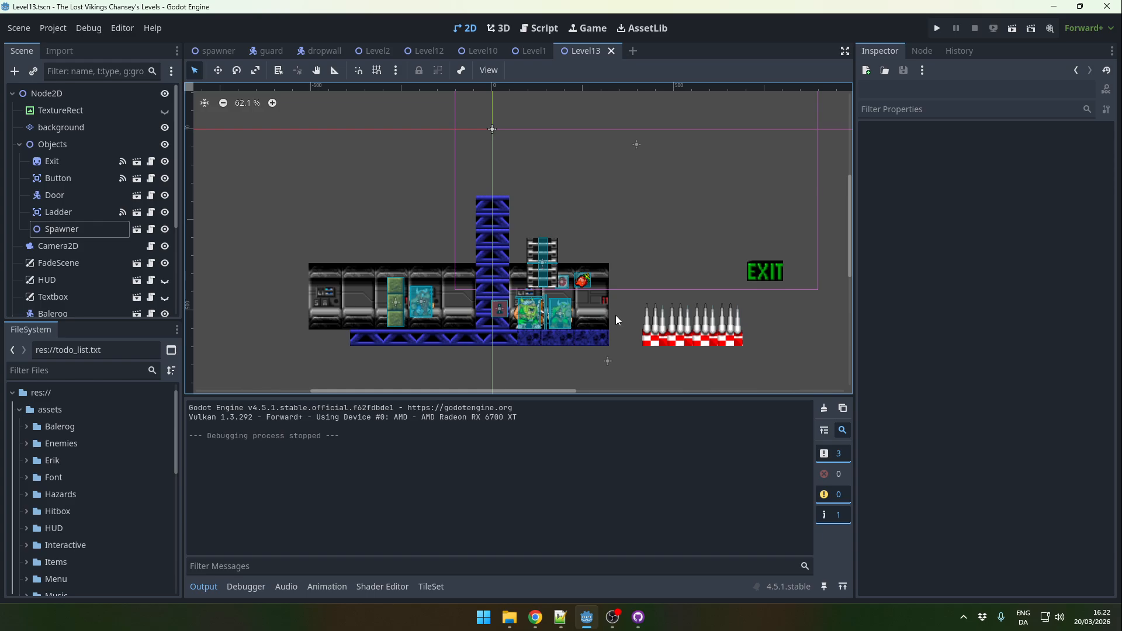
right_click(621, 317)
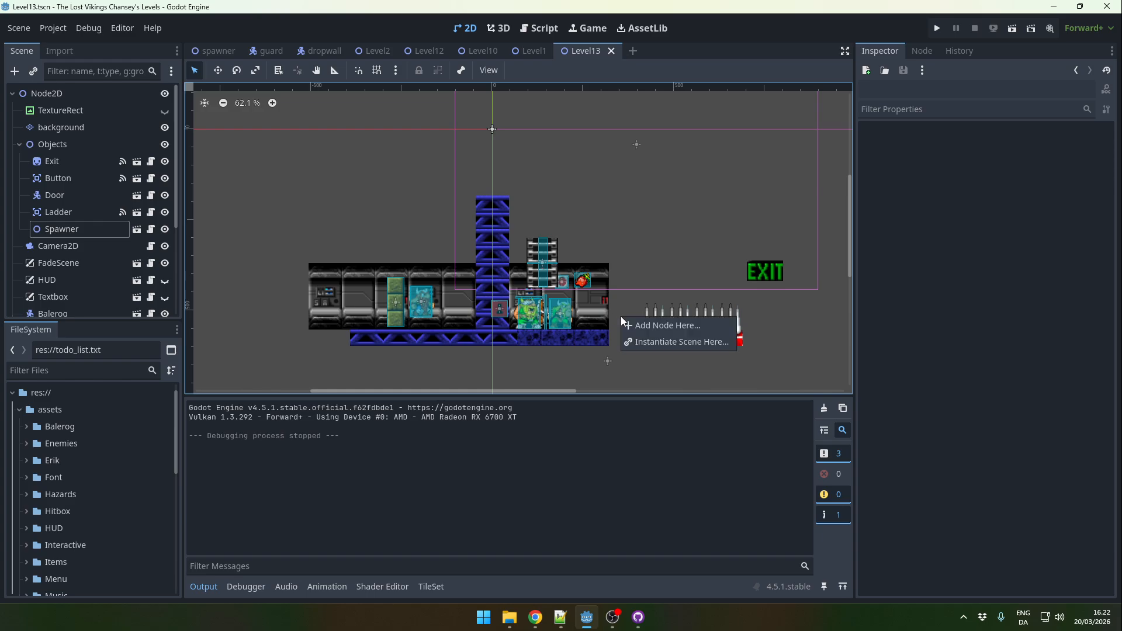
left_click(655, 343)
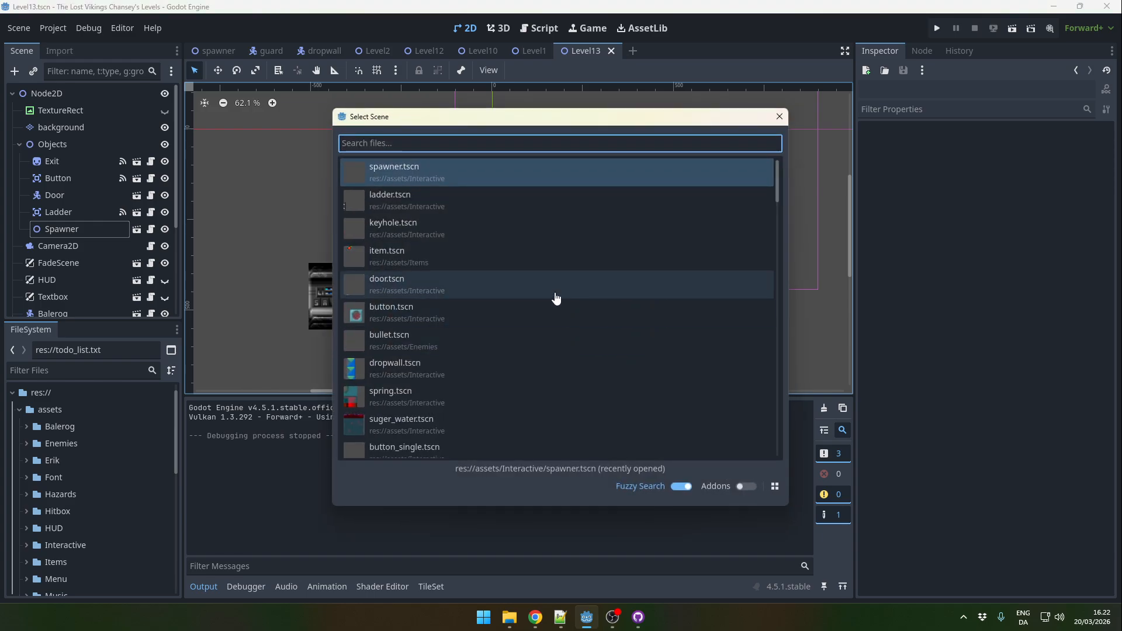
type("wall")
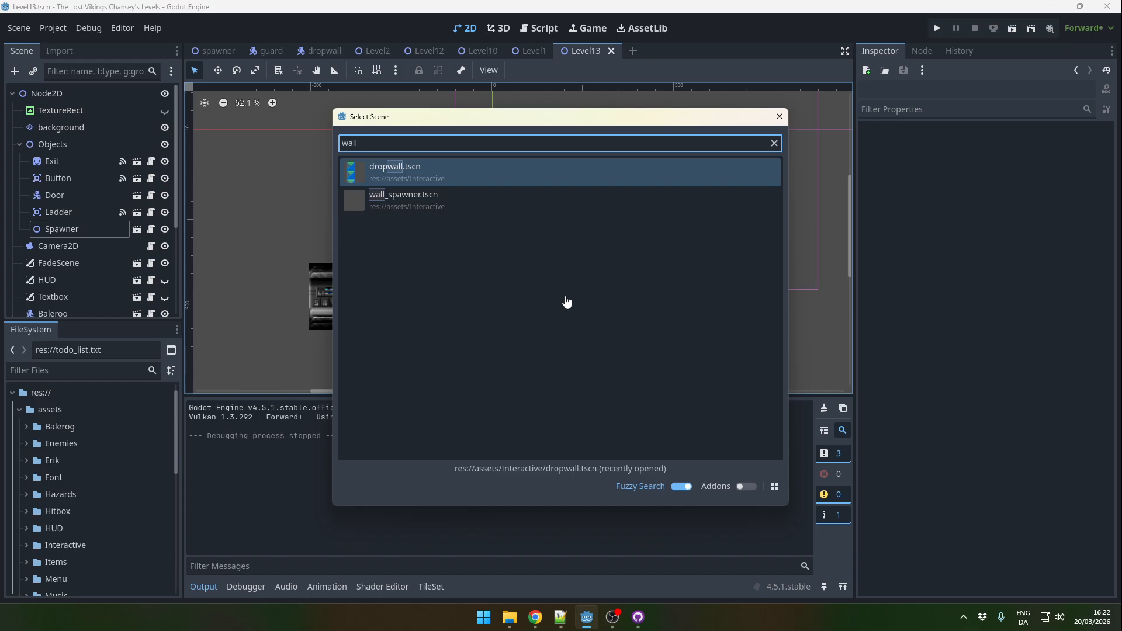
double_click(410, 200)
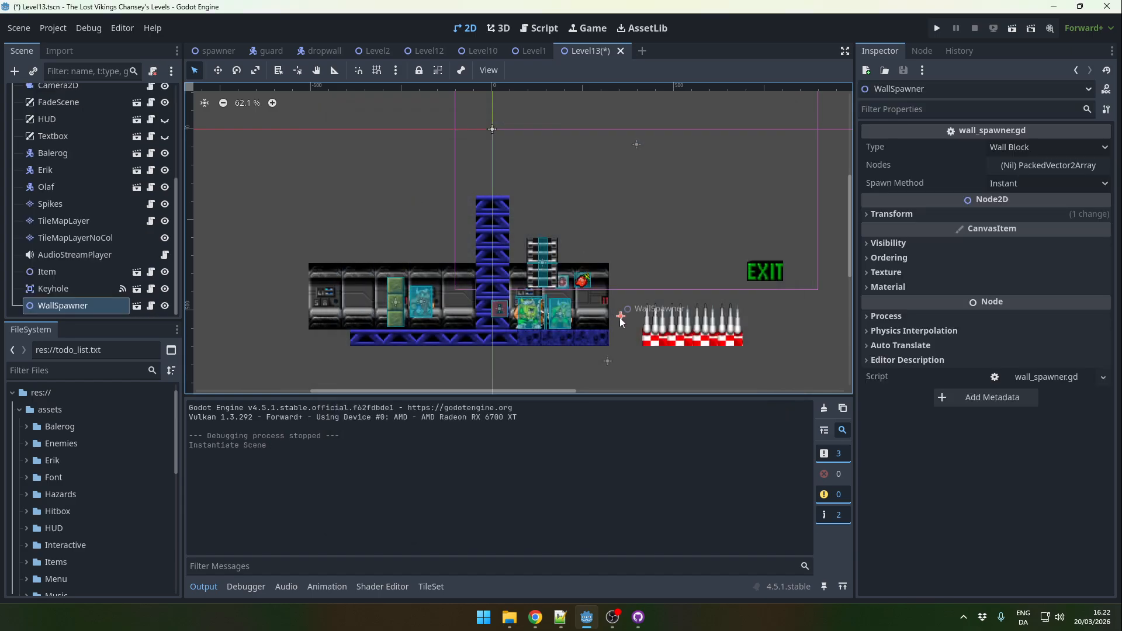
left_click_drag(619, 318, 544, 176)
left_click_drag(374, 326, 368, 329)
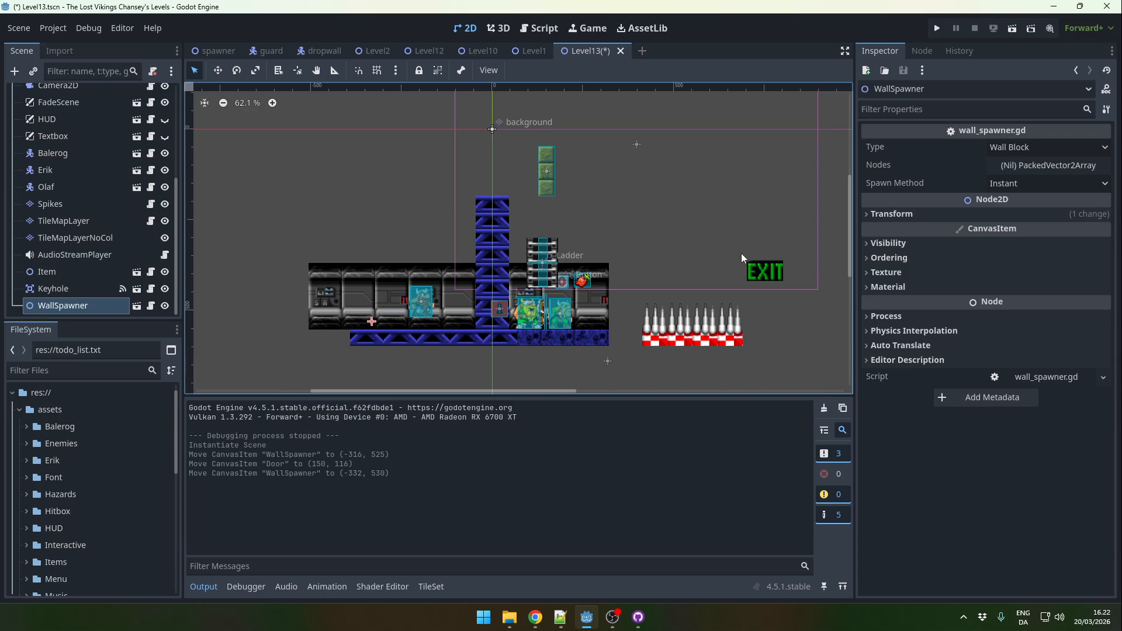
Step: Create the WallSpawner's Nodes array and set its size to 4
left_click(1037, 168)
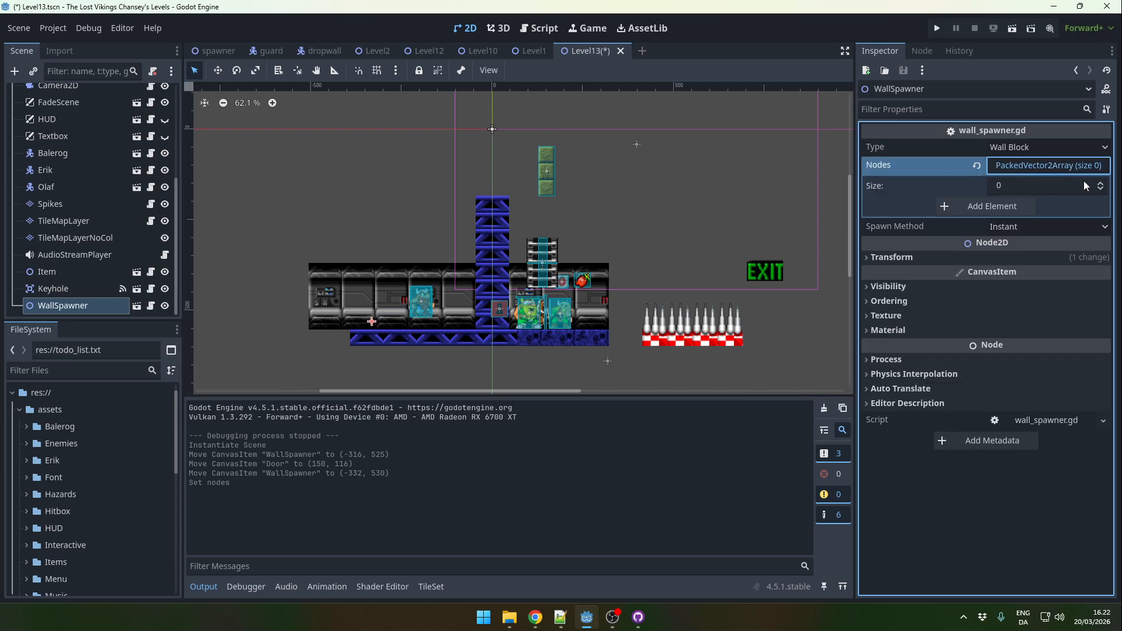
left_click(1099, 184)
left_click(1098, 184)
left_click(1098, 184)
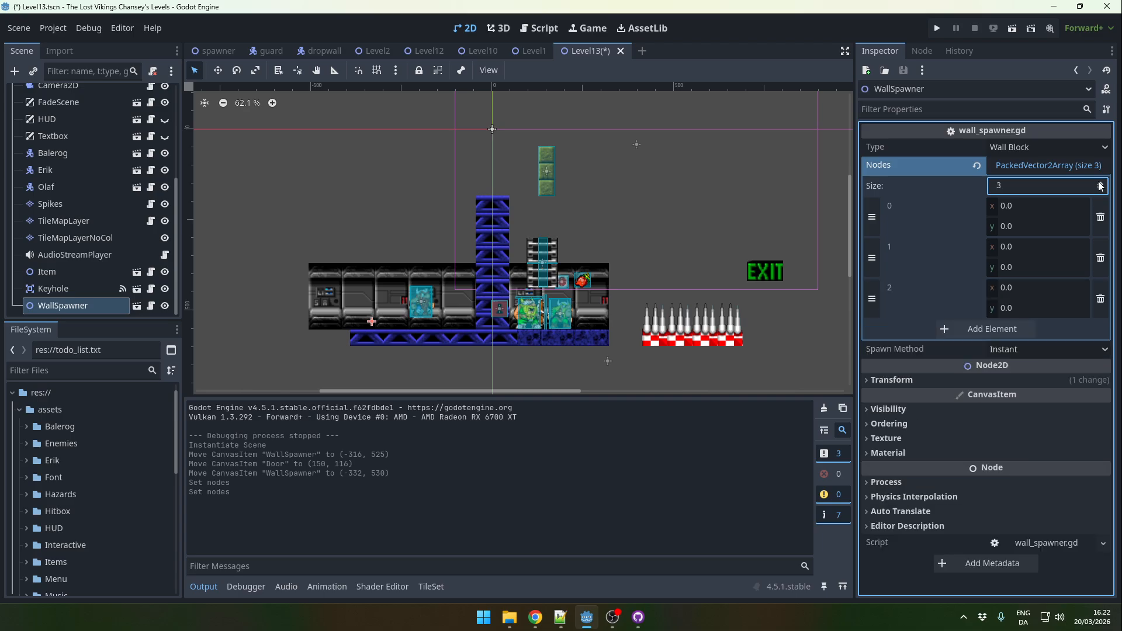
left_click(1099, 184)
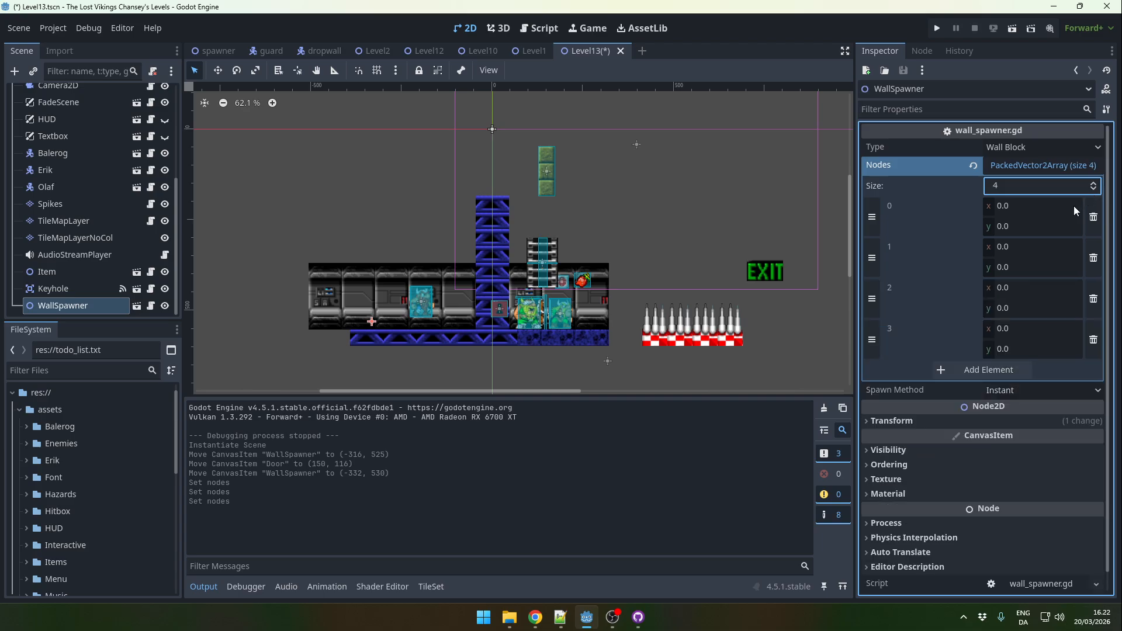
Step: Define the four WallSpawner nodes as a vertical stack at (0, 0), (0, -1), (0, -2) and (0, -3)
left_click(1018, 226)
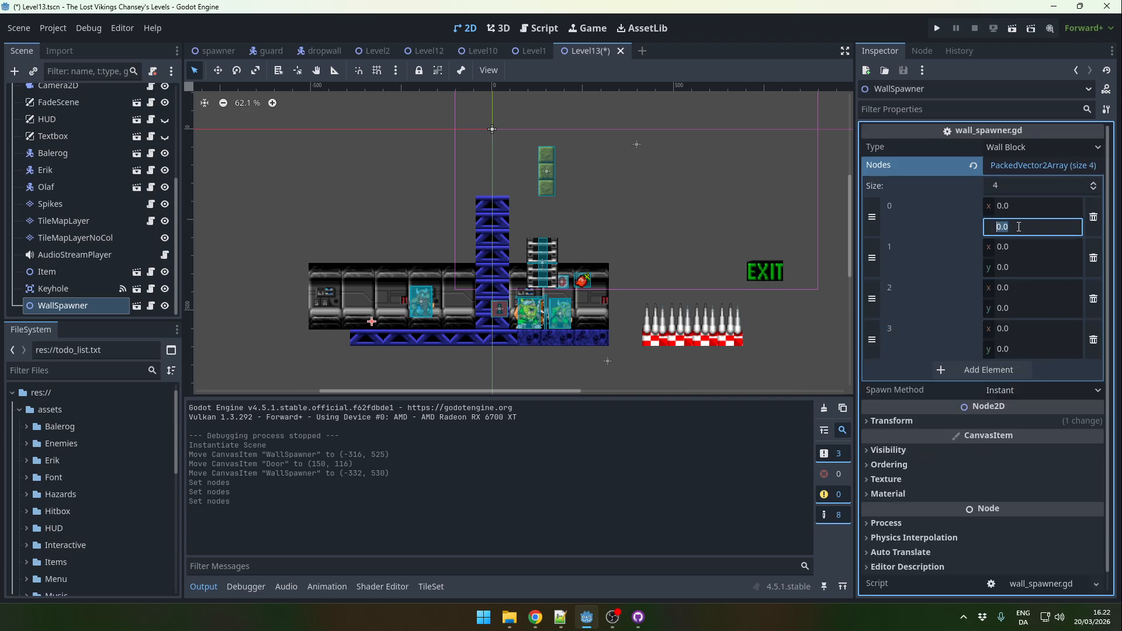
key("Tab")
key("Tab")
key("Tab")
key("Tab")
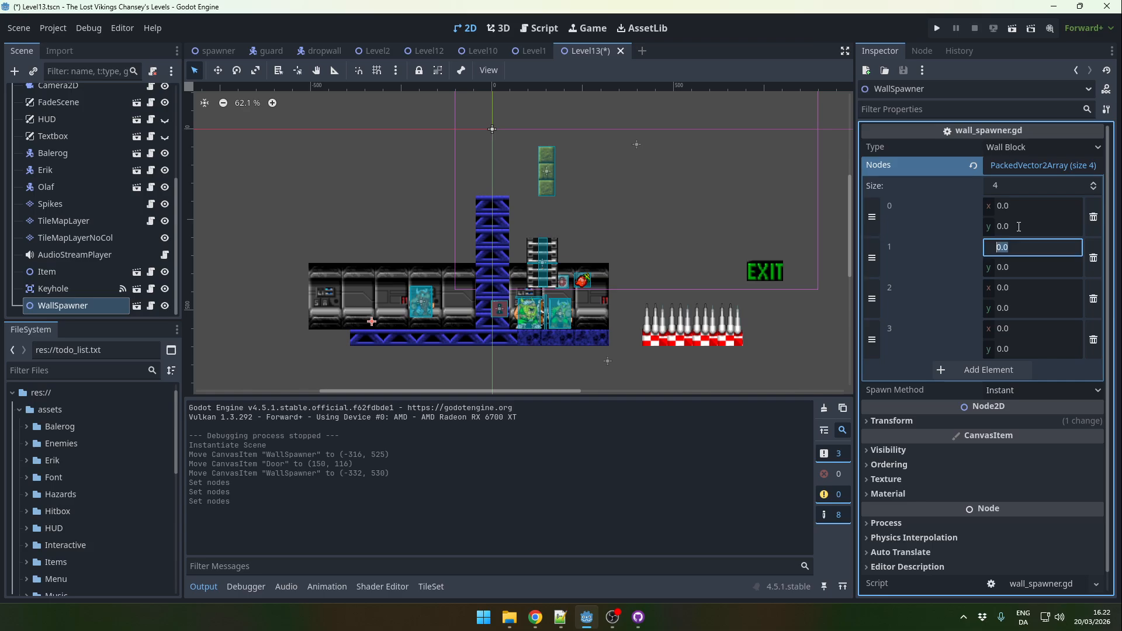
key("Tab")
key("Tab")
key("Tab")
key("Tab")
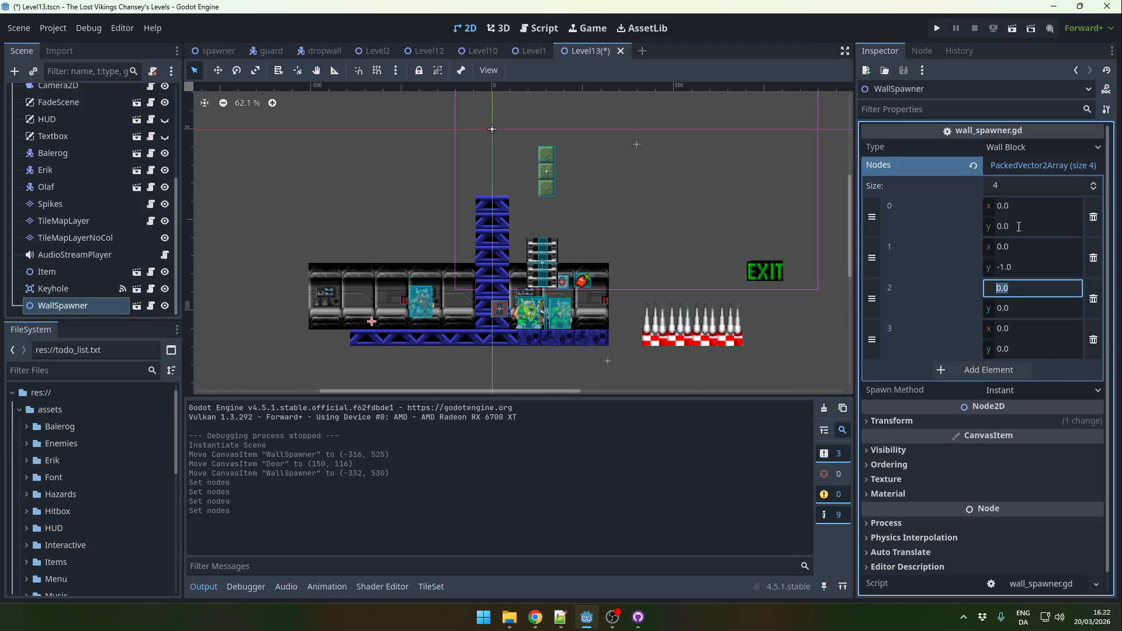
type("-2")
key("Tab")
key("Tab")
key("Tab")
key("Tab")
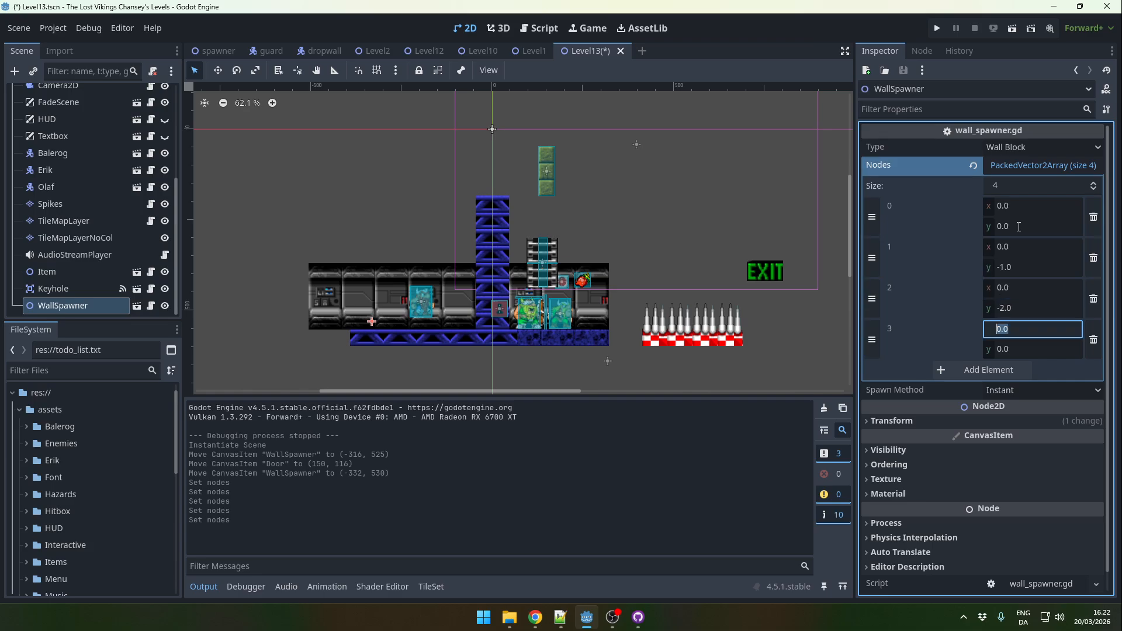
key("Tab")
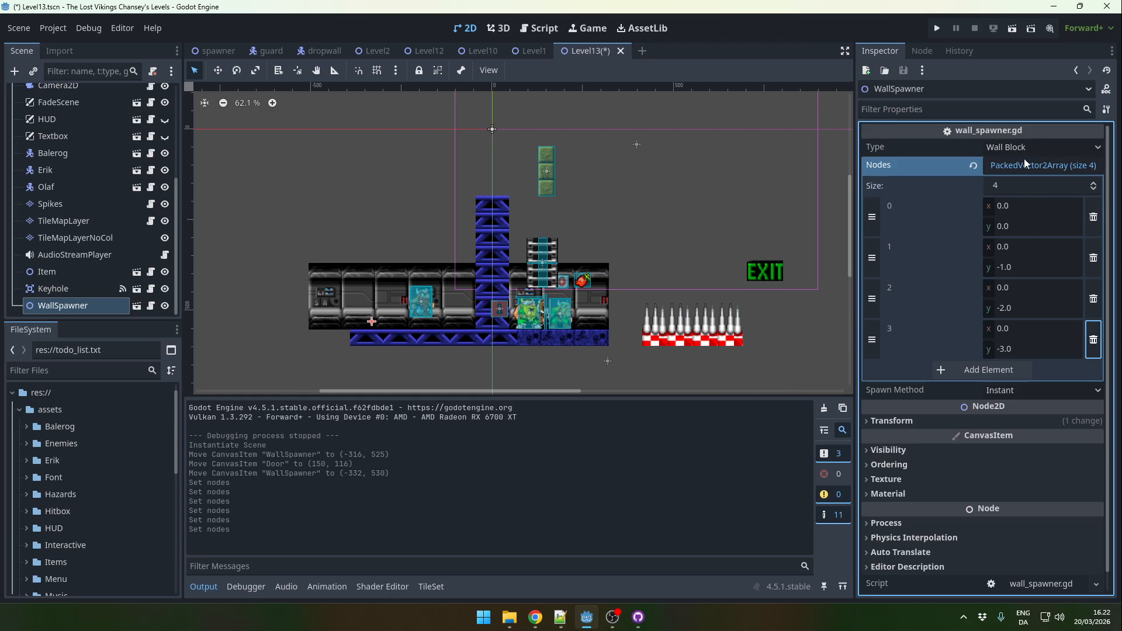
Step: Review the WallSpawner's block types, keep Wall Block, and run the level to check the spawned wall
left_click(1015, 149)
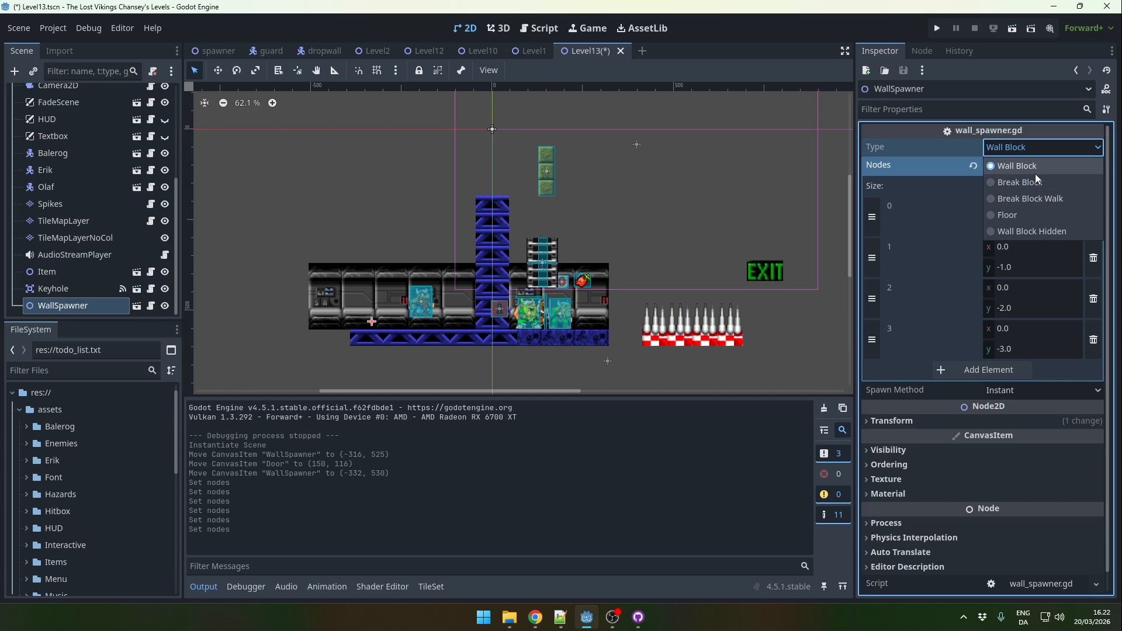
left_click(1018, 167)
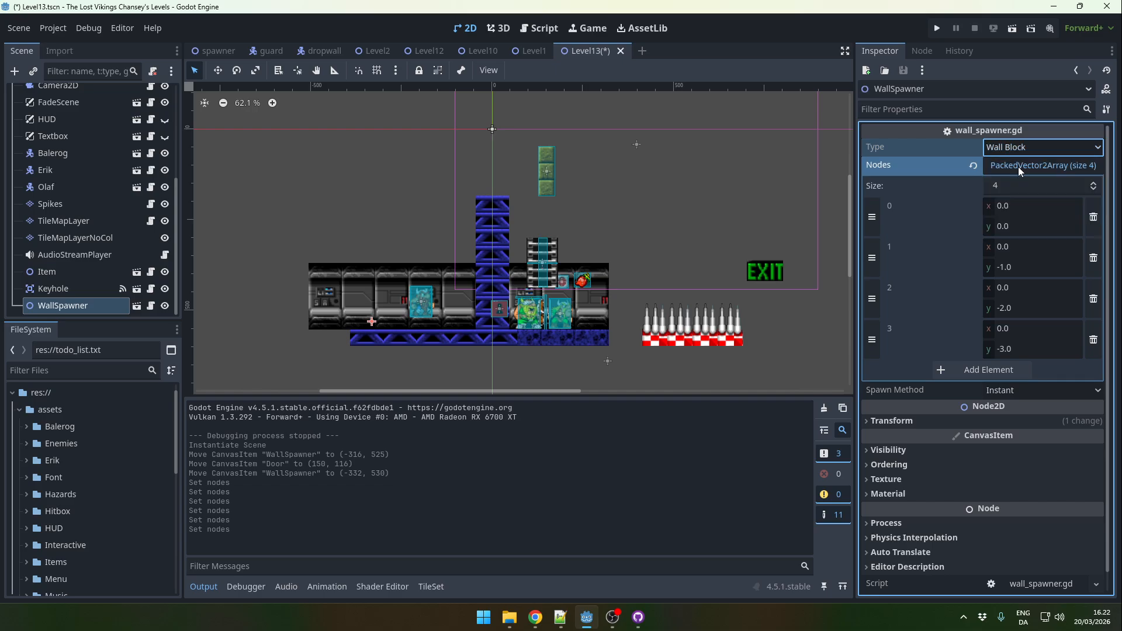
left_click(1013, 33)
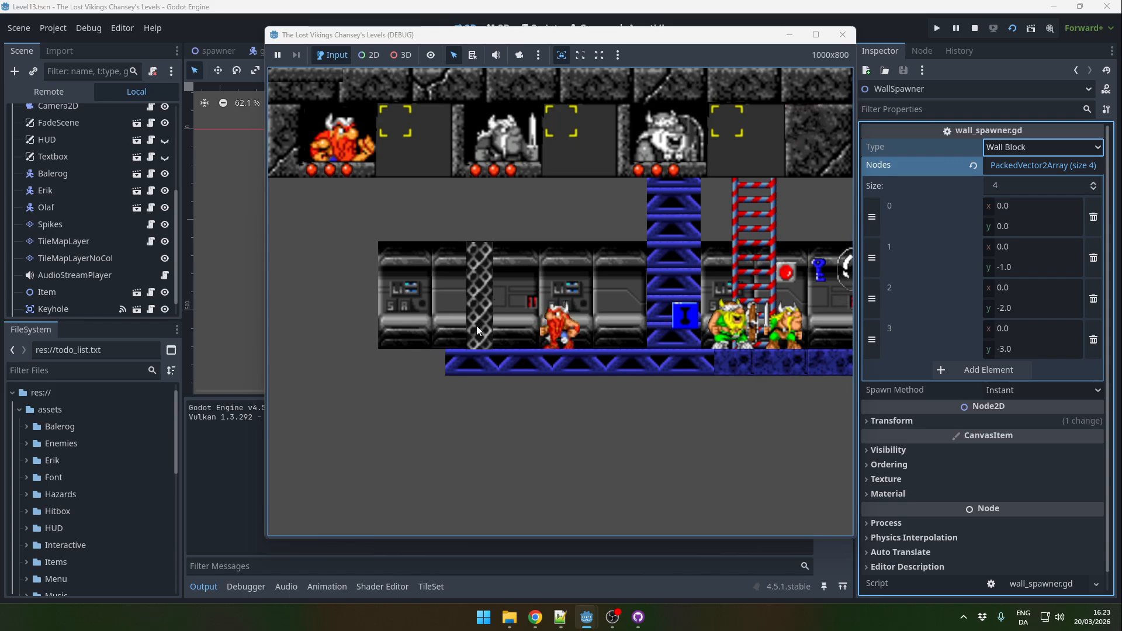
Step: Stop the game and move the WallSpawner up to (-327, 477) in the corridor
left_click(973, 29)
left_click_drag(371, 323, 373, 305)
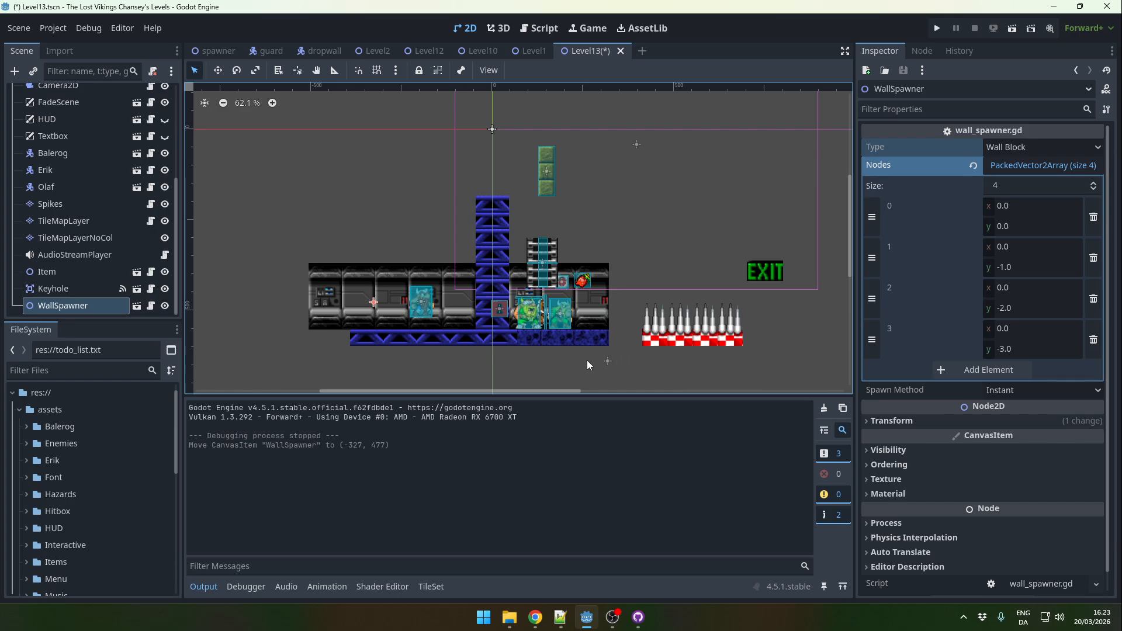